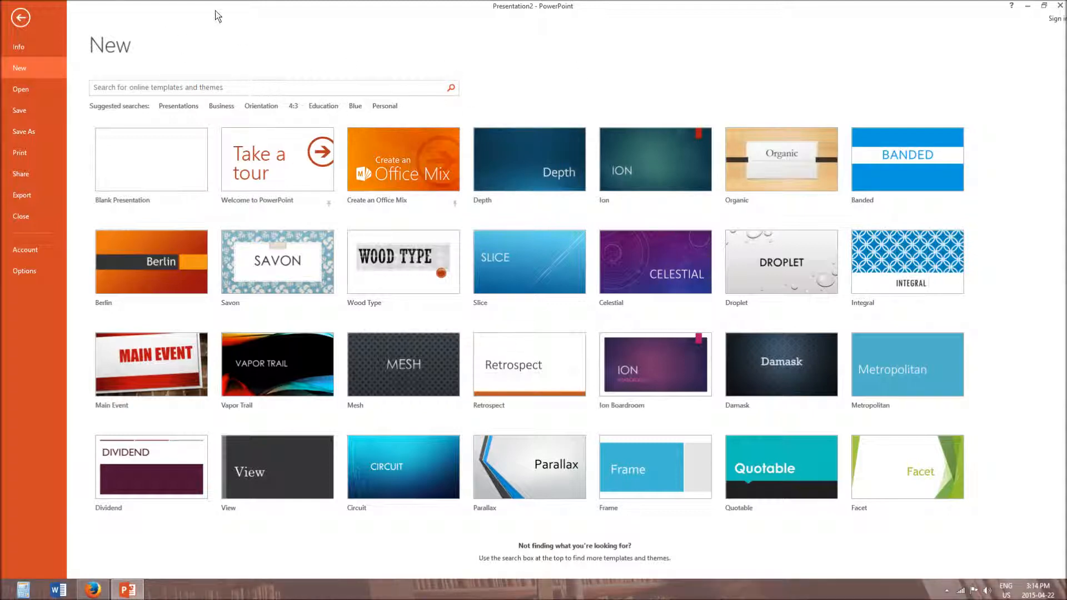
- Create a blank presentation and close it again, returning to Presentation2
mouse_move(127, 590)
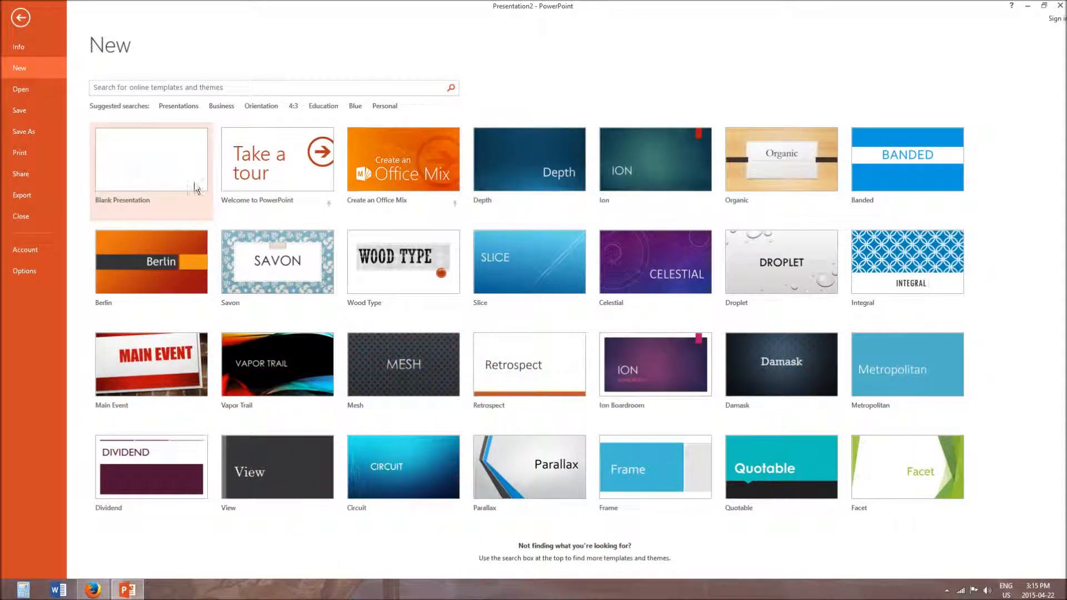
click(152, 166)
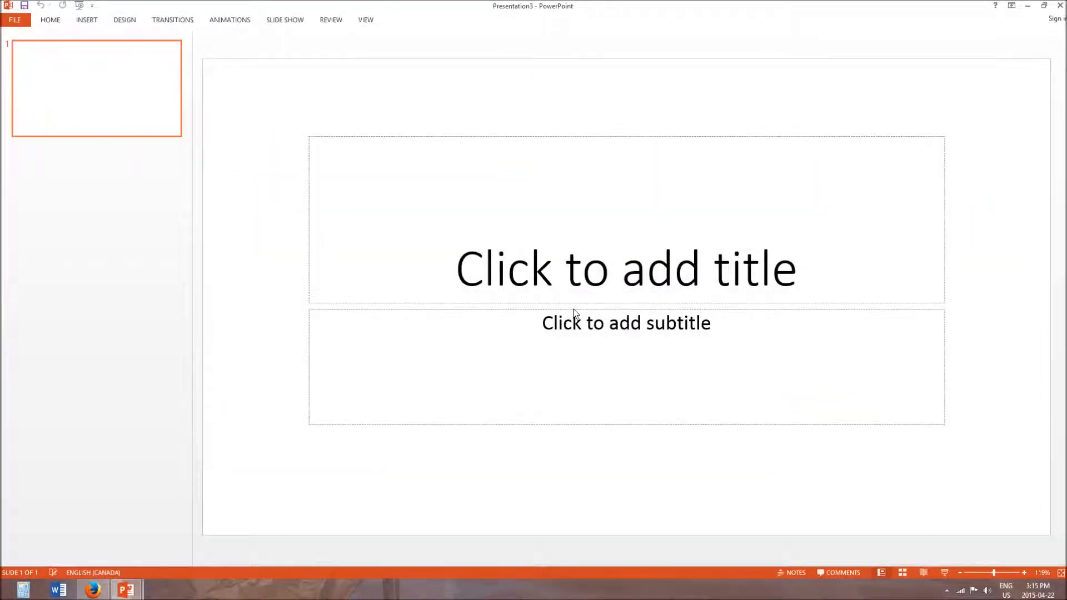
click(1059, 5)
- Delete the title placeholder from the blank title slide and undo the deletion
click(596, 137)
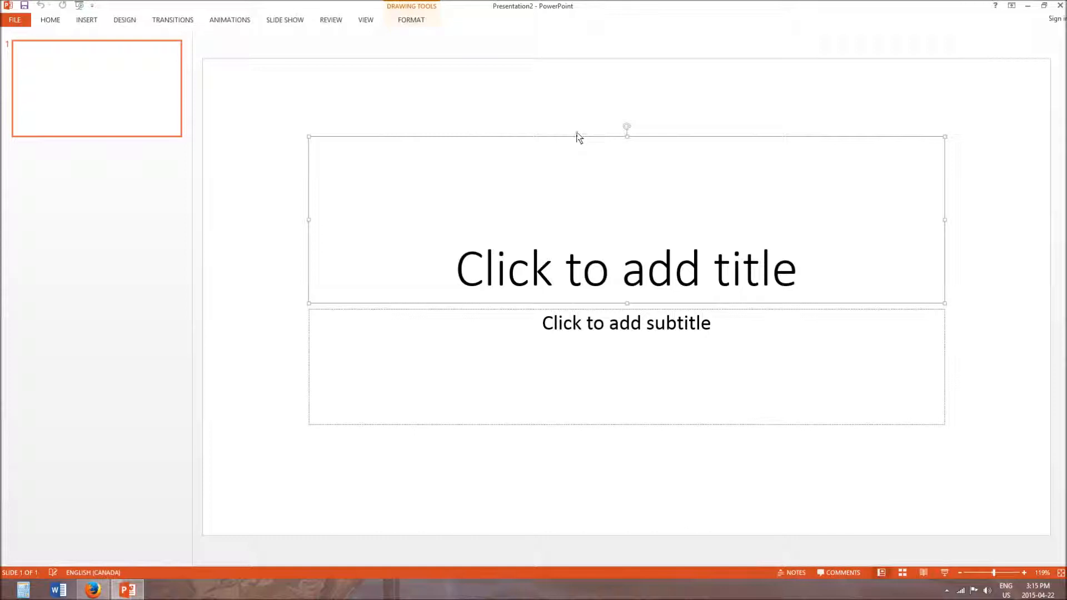
key(Delete)
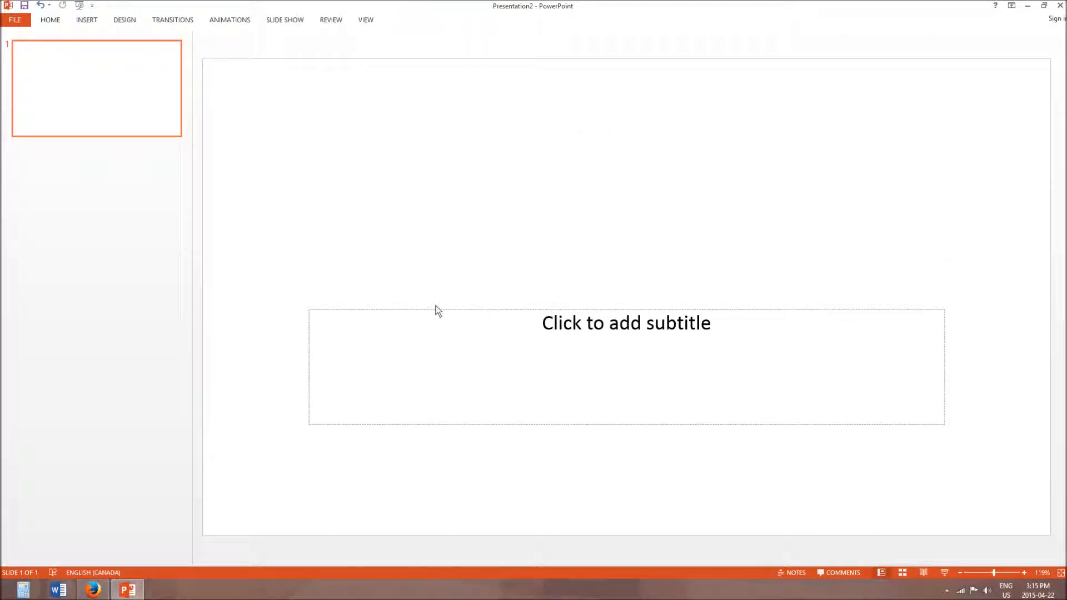
key(ctrl+z)
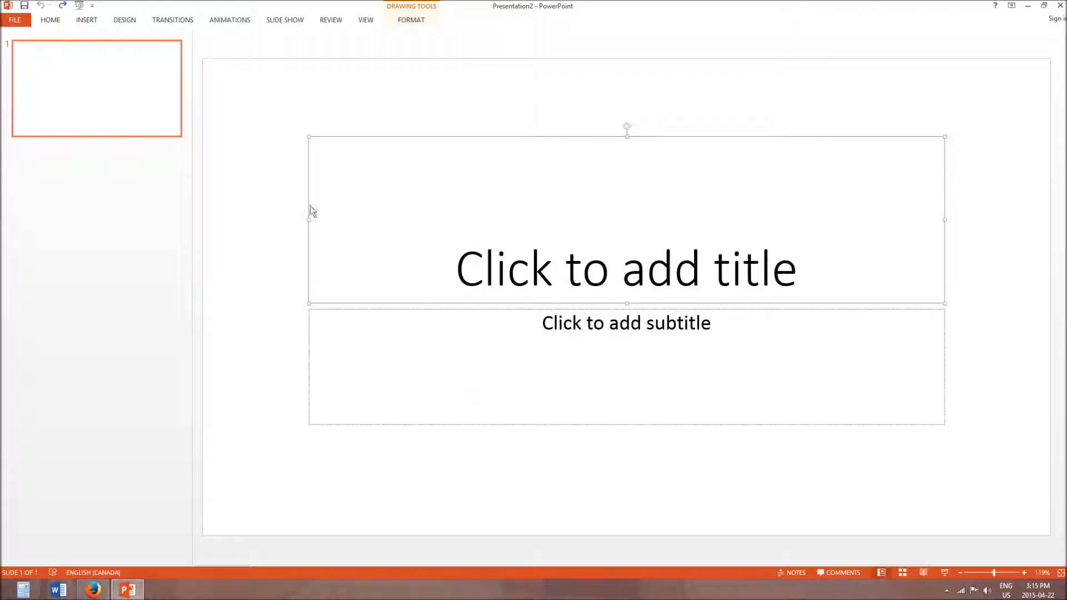
- Delete the title and subtitle placeholders from the blank presentation's slide
drag(705, 139, 655, 146)
key(Delete)
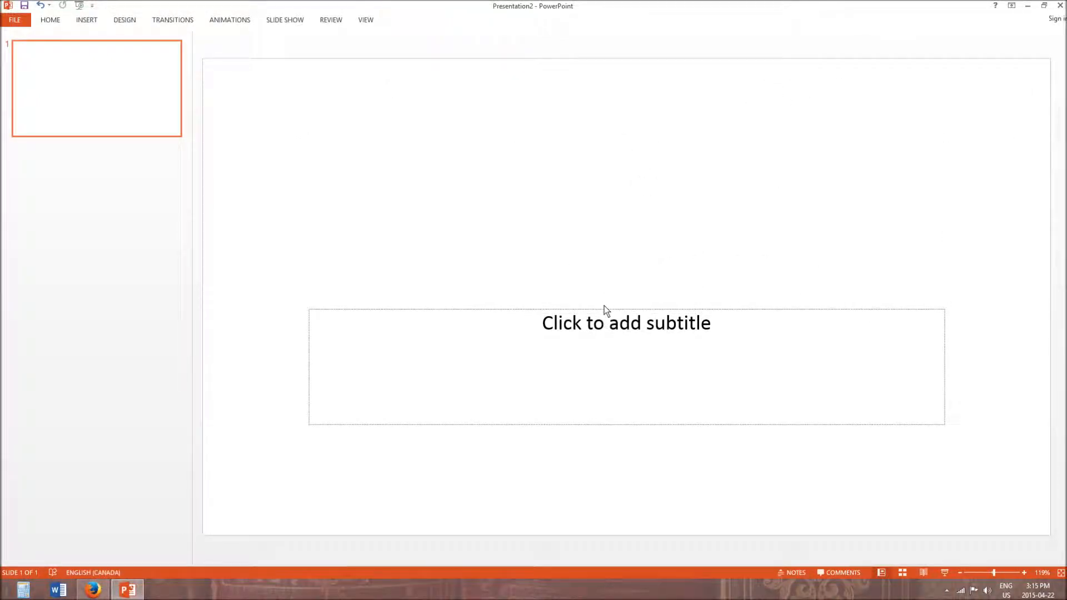
click(607, 308)
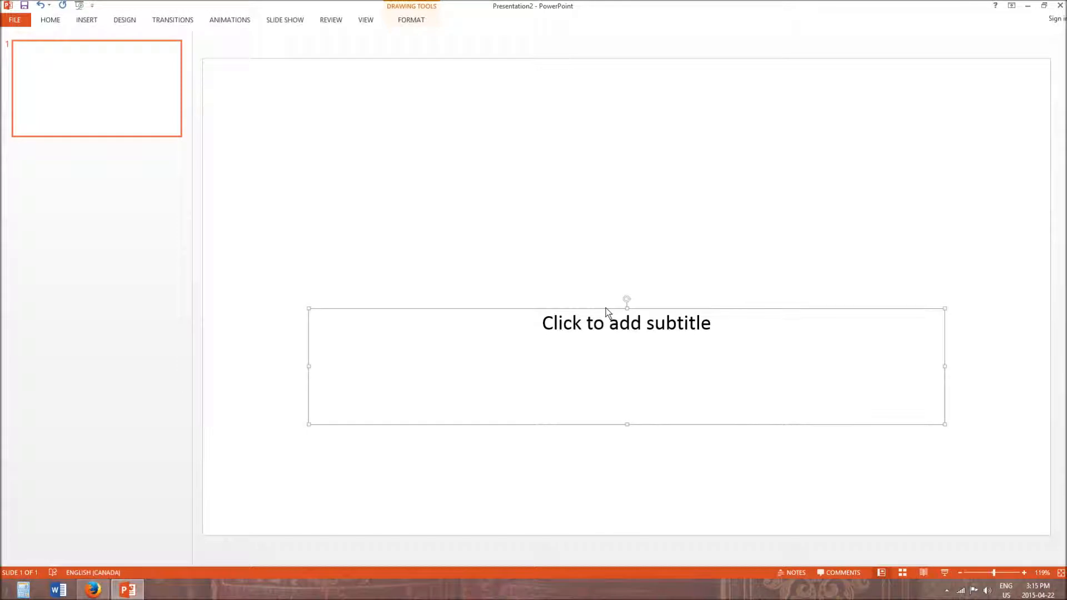
key(Delete)
right_click(314, 503)
click(211, 497)
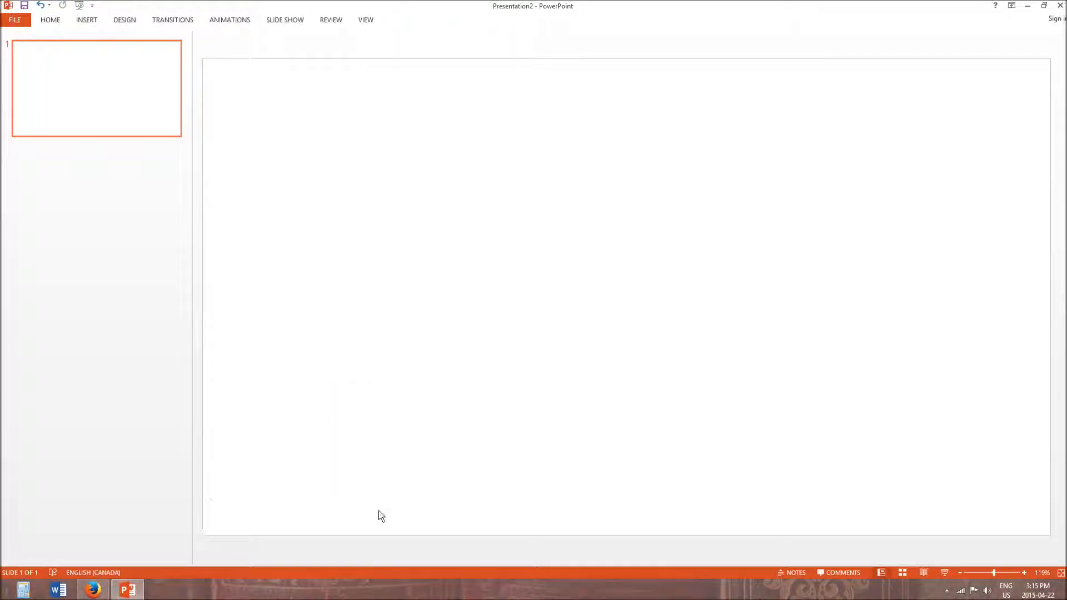
- Switch to Firefox and search Google Images for "hd backgrounds" in a new tab
click(93, 589)
click(134, 8)
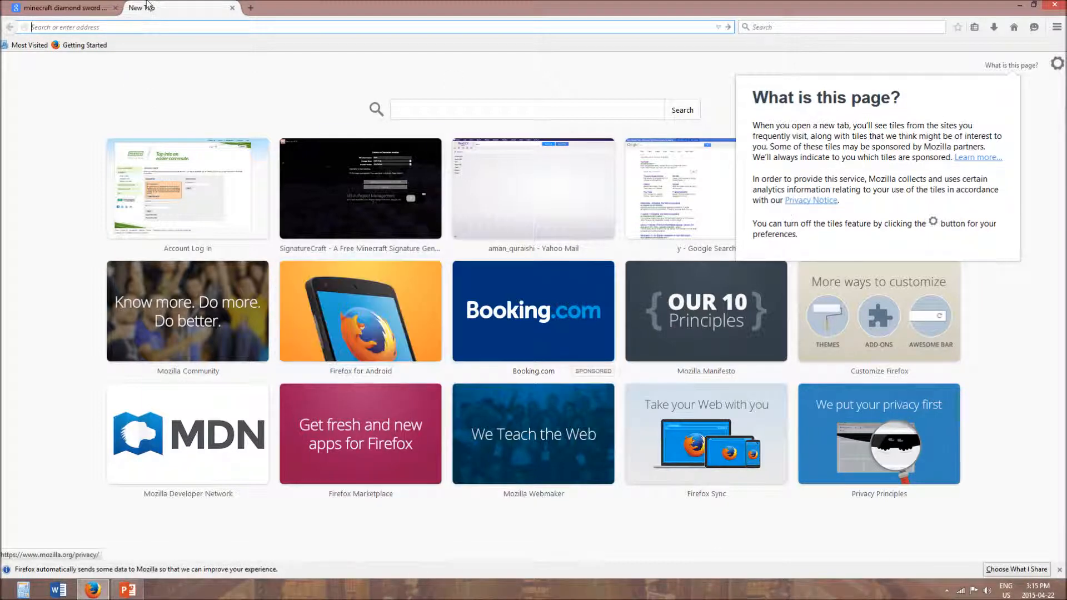
text(bok)
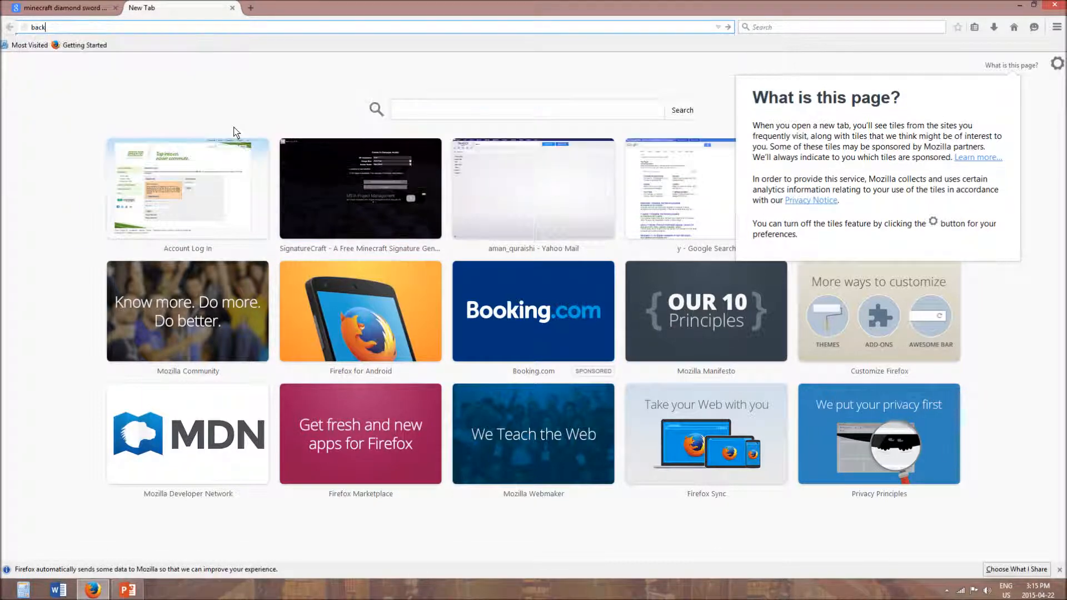
key(BackSpace)
key(BackSpace)
key(BackSpace)
text(h)
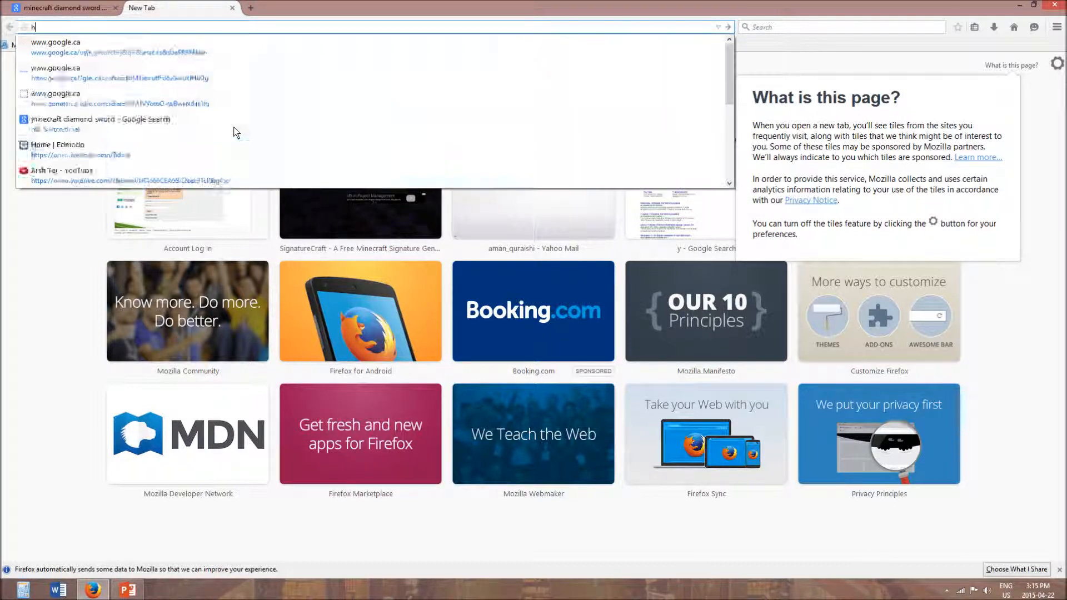
text(d back)
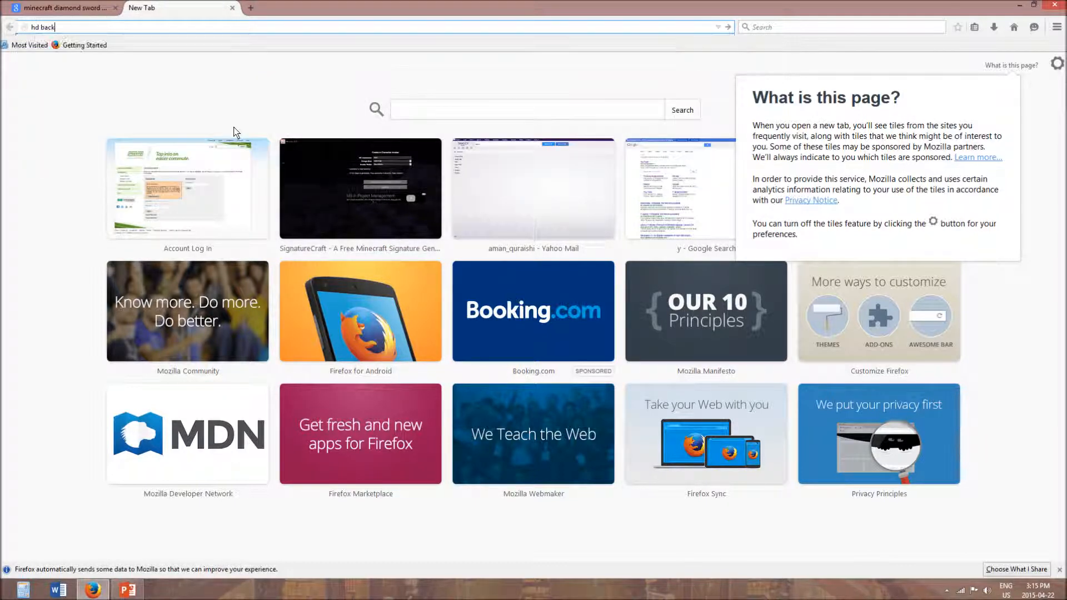
text(grounds)
key(Return)
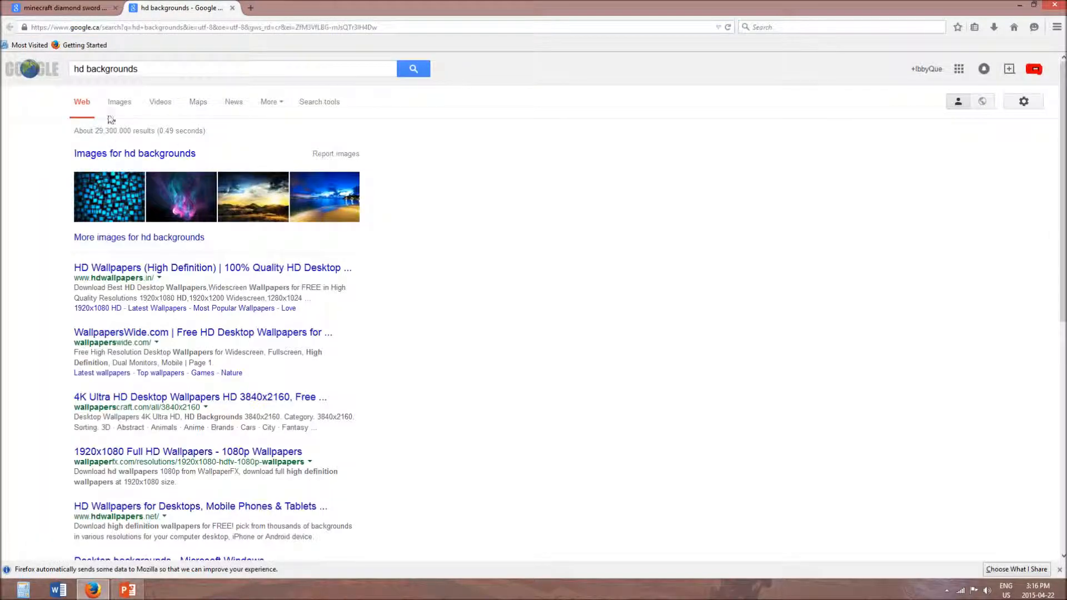
click(115, 100)
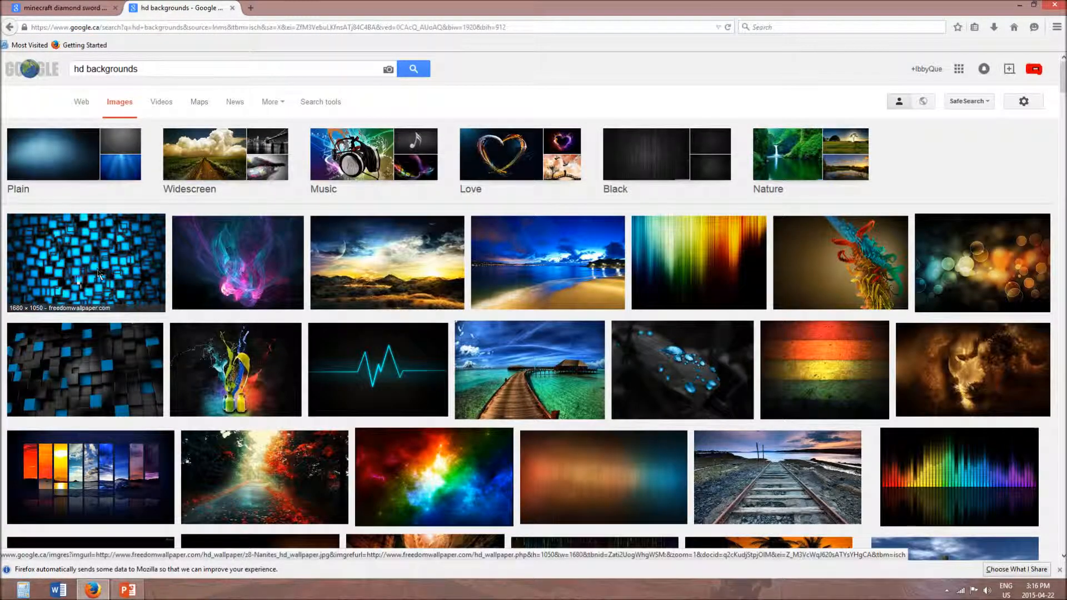
- Preview the wallpaper of black and blue cubes, close the preview, and examine the other background images in the results
click(119, 362)
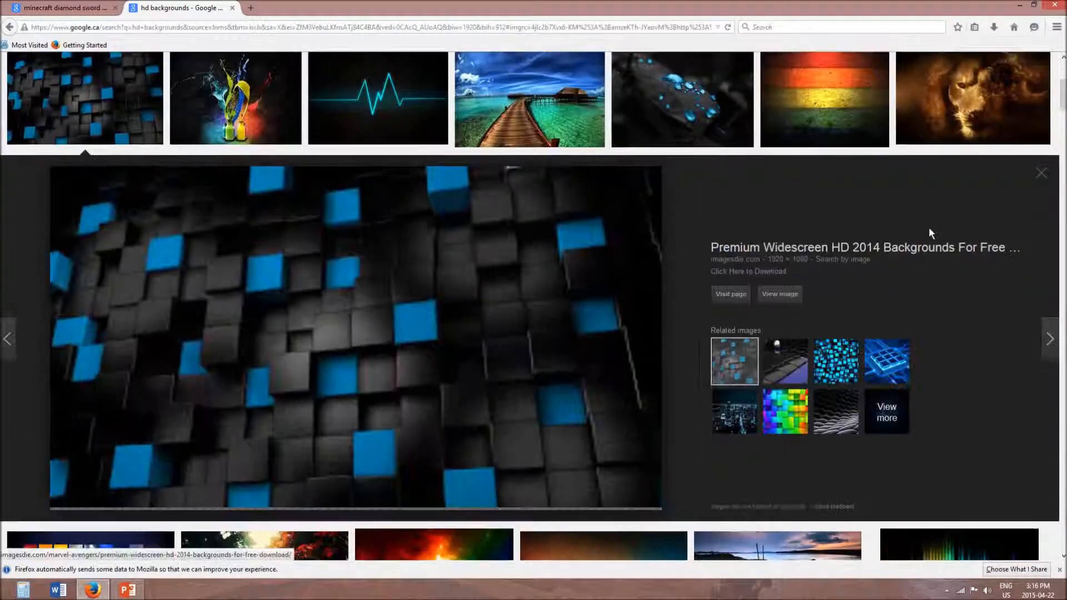
click(1041, 173)
scroll(760, 140, down, 1)
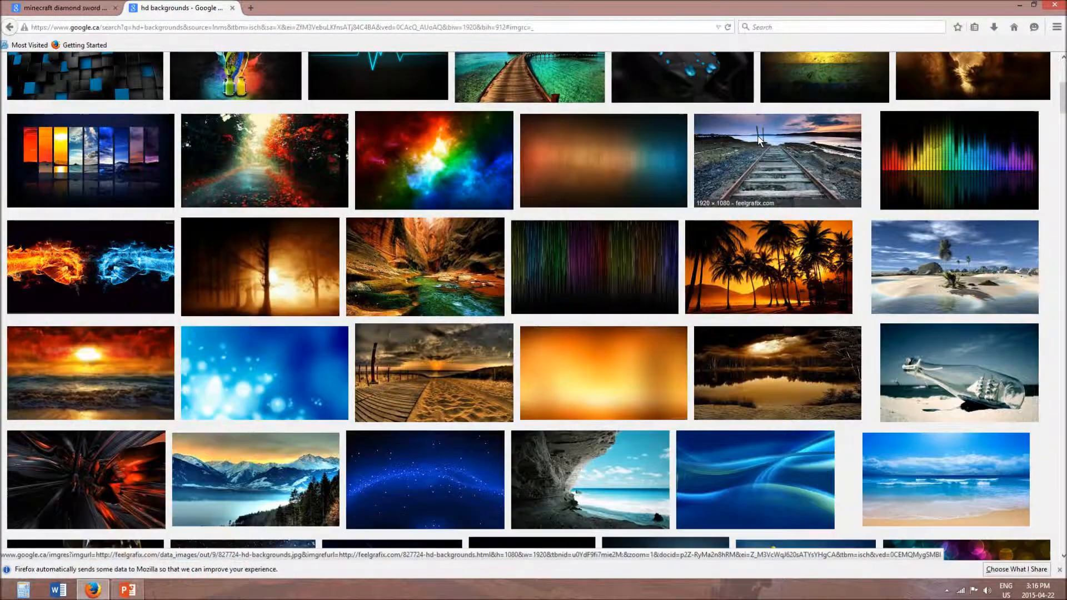
scroll(760, 141, up, 6)
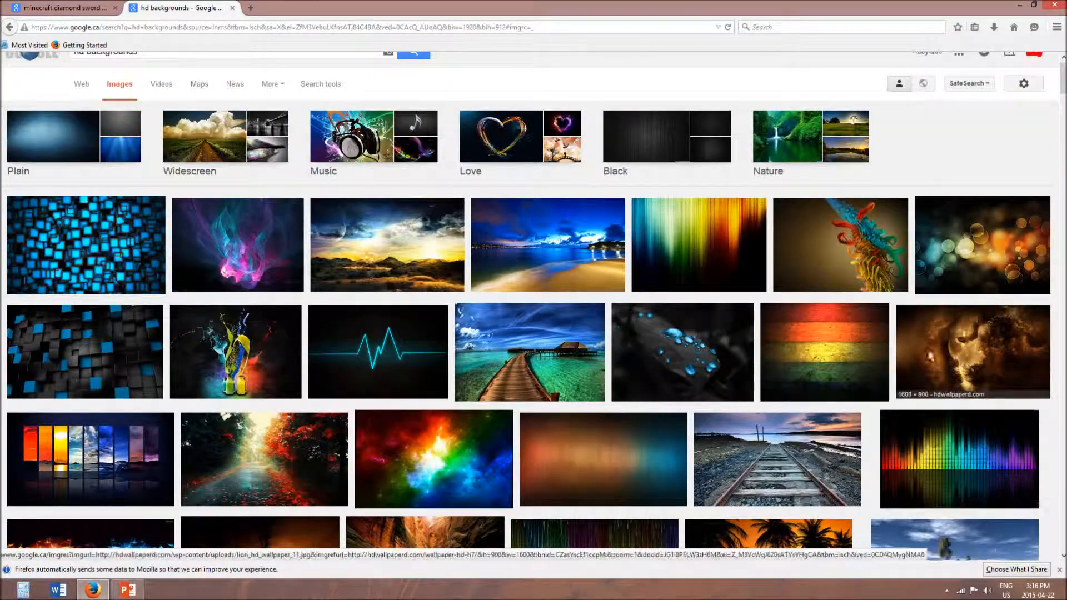
scroll(789, 330, down, 7)
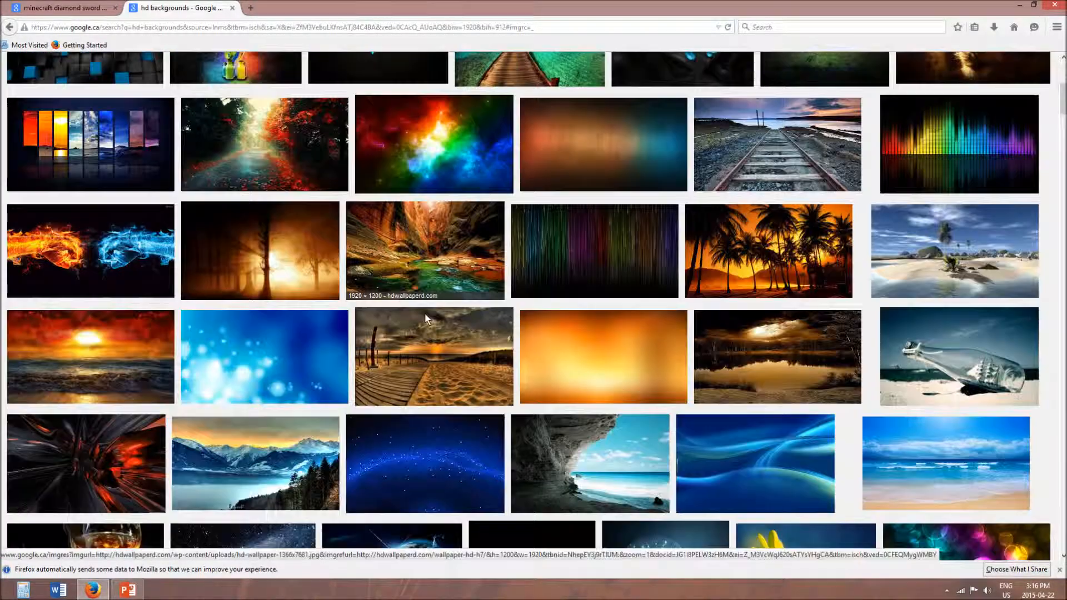
scroll(424, 316, down, 4)
scroll(777, 261, down, 3)
scroll(761, 338, down, 4)
scroll(761, 338, up, 1)
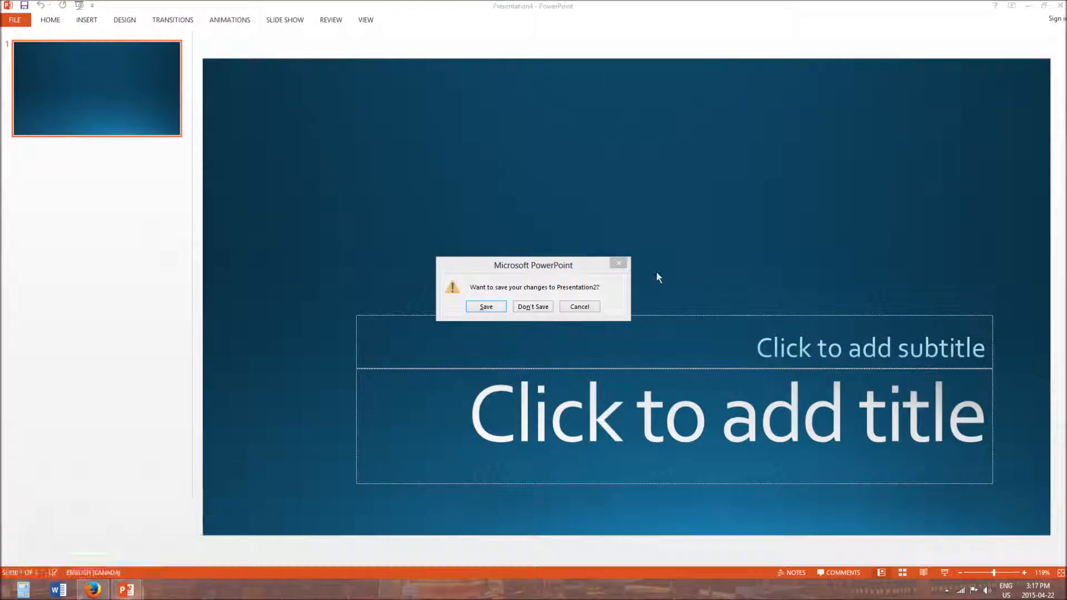
- Discard the changes to Presentation2 in PowerPoint and delete the subtitle and title placeholders from the blue Depth slide in Presentation4
click(531, 307)
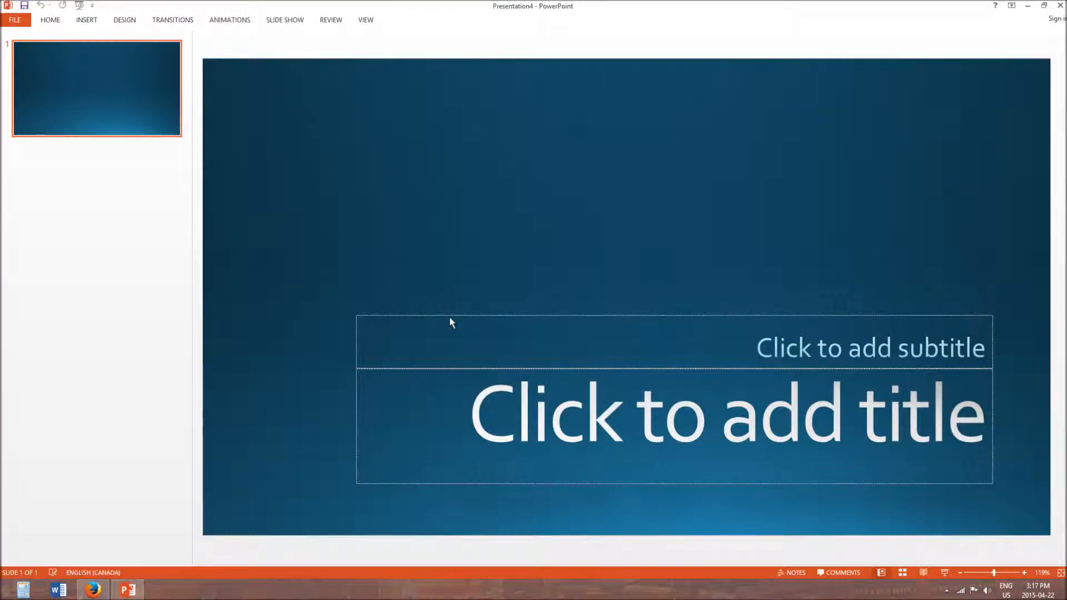
click(554, 314)
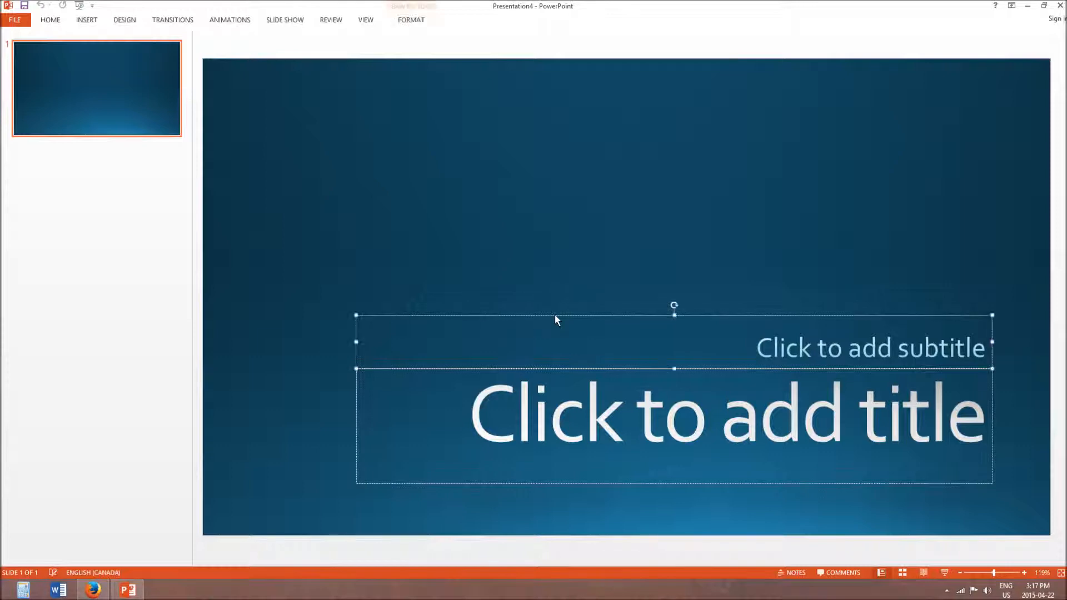
key(Delete)
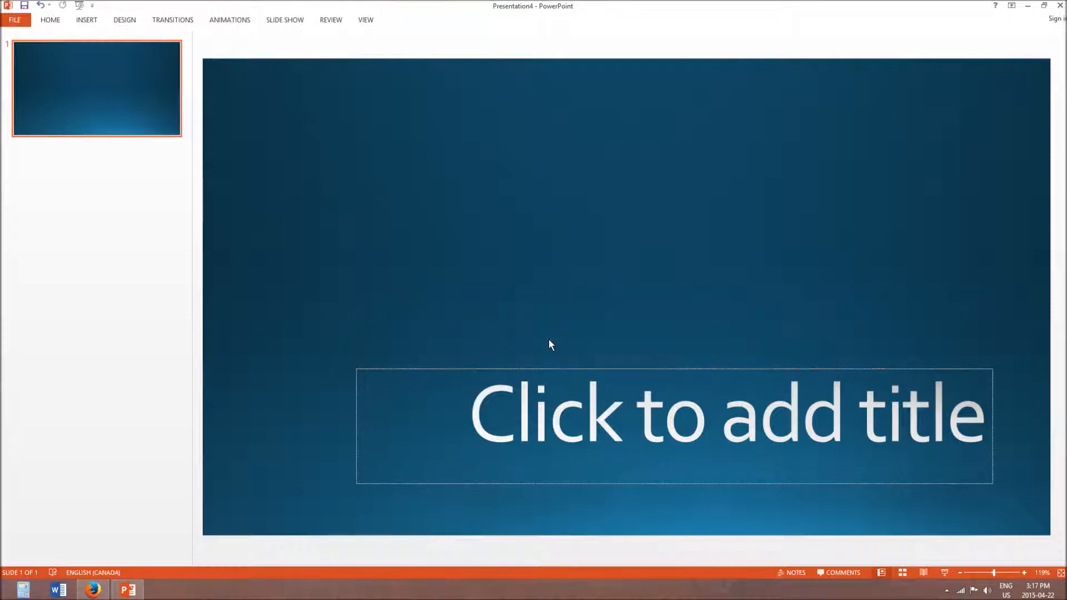
click(552, 369)
key(Delete)
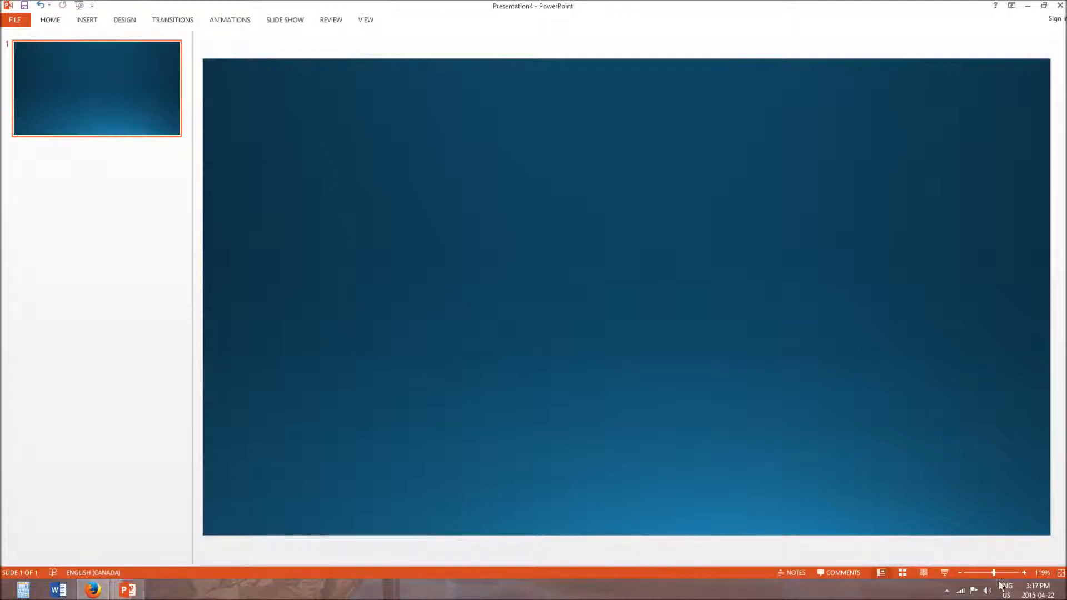
- Examine the gallery of drawing shapes and the available WordArt styles without inserting anything on the slide
mouse_move(997, 572)
mouse_down()
mouse_move(979, 575)
mouse_move(1012, 574)
mouse_move(992, 573)
mouse_up()
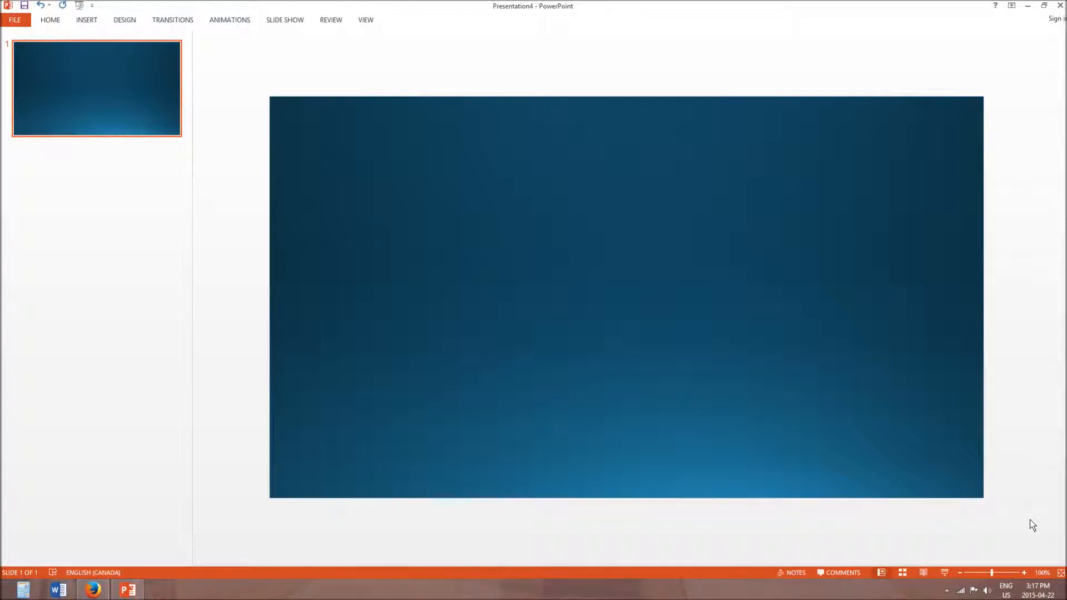
mouse_move(991, 573)
mouse_down()
mouse_move(1021, 573)
mouse_move(968, 573)
mouse_move(1002, 573)
mouse_move(971, 575)
mouse_move(982, 572)
mouse_up()
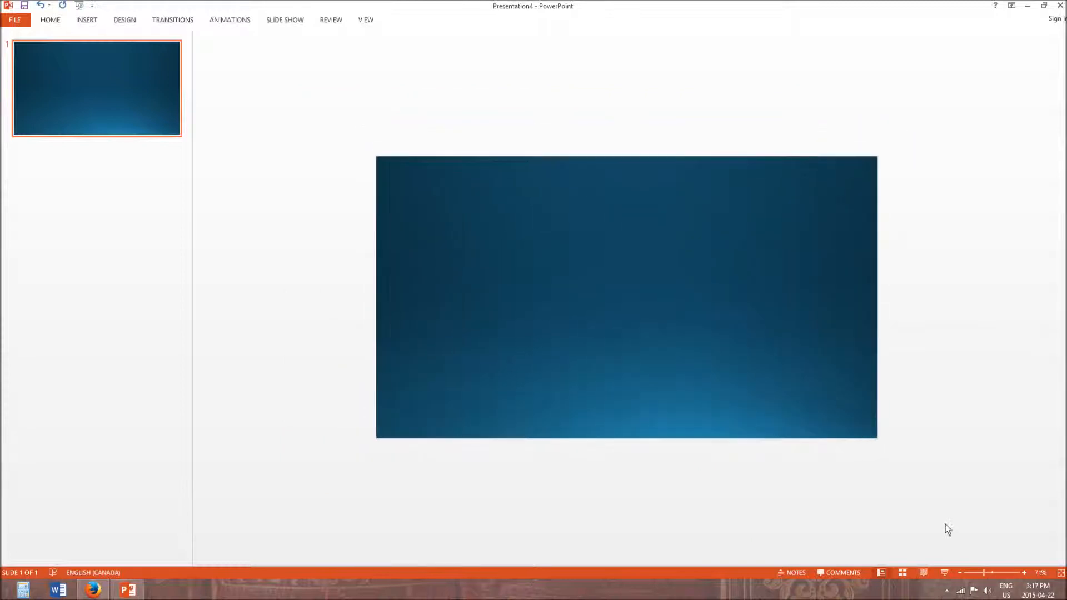
click(44, 21)
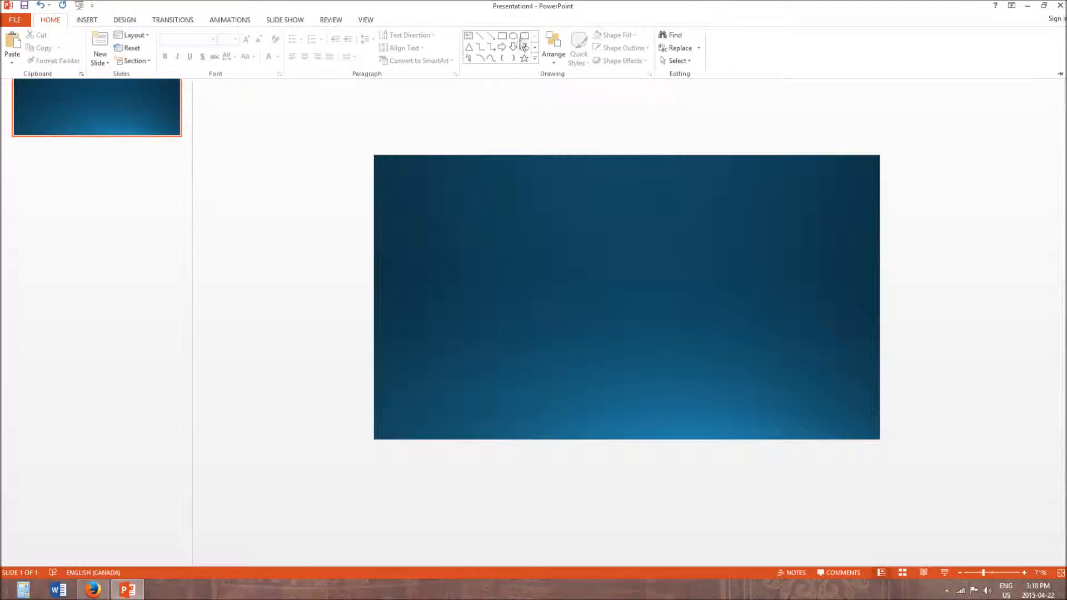
click(534, 58)
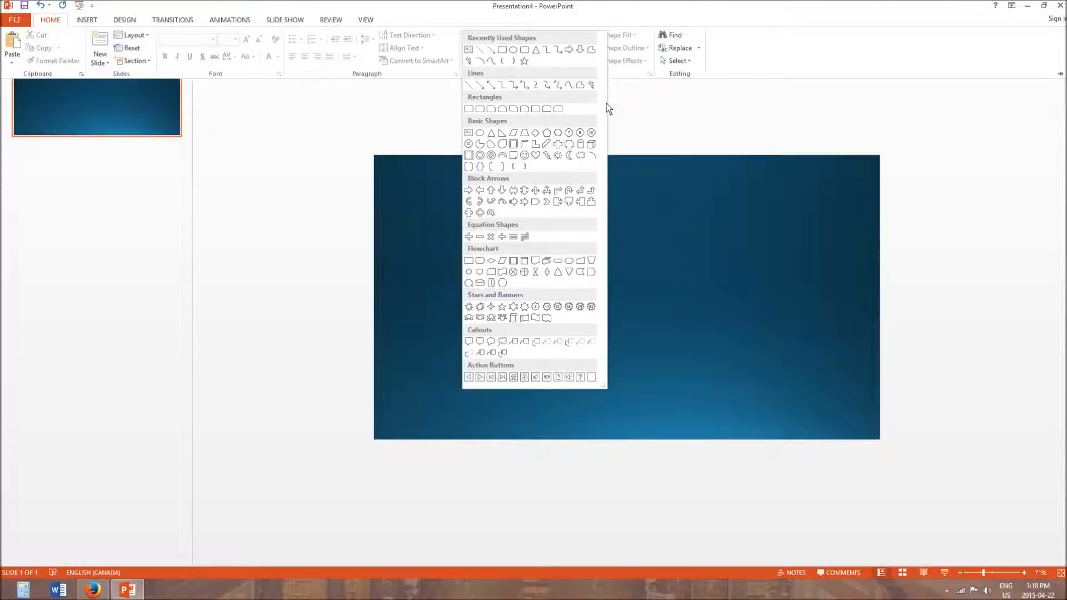
click(708, 101)
click(86, 21)
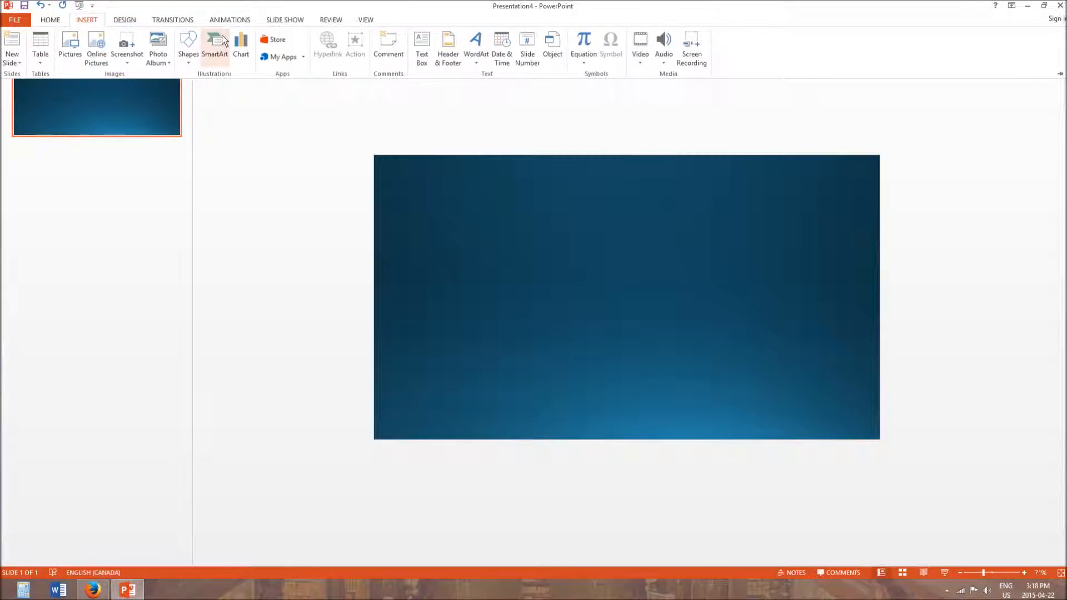
click(475, 49)
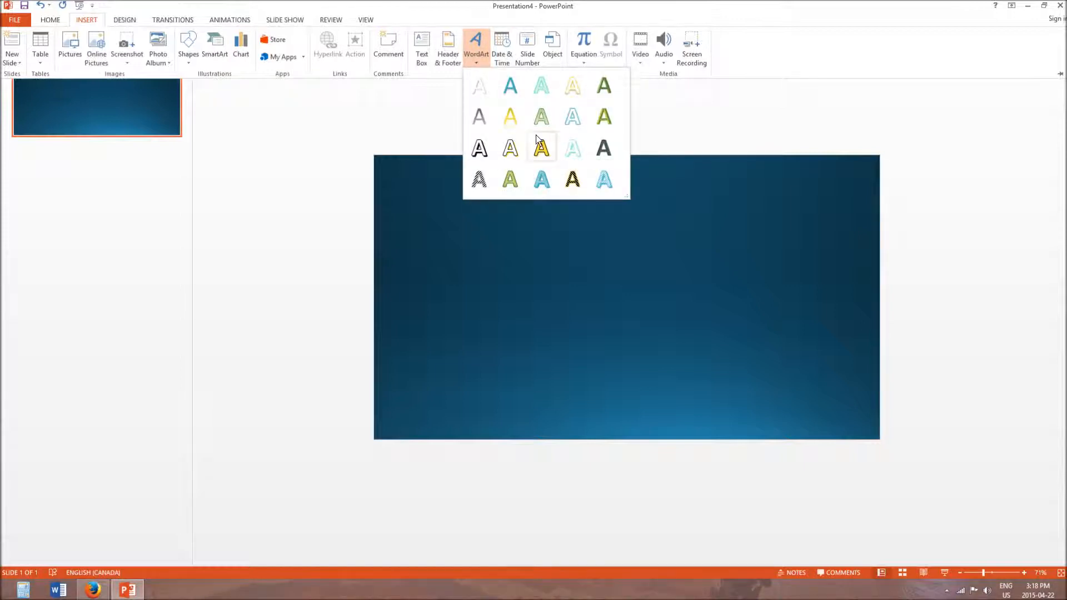
click(710, 92)
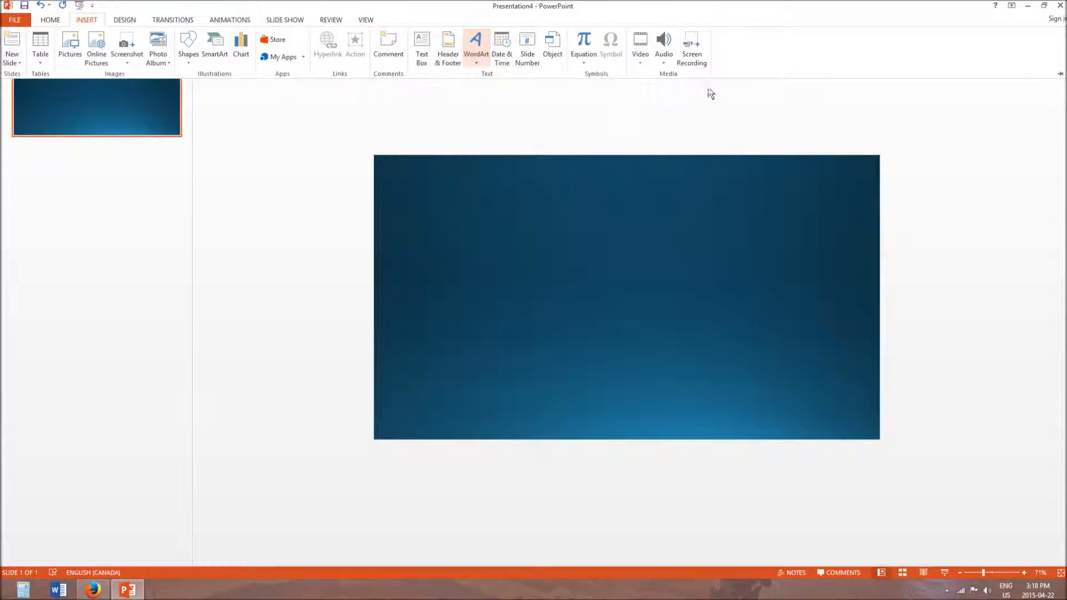
- Examine the available design themes, slide transitions and animation effects without applying any to the slide
click(121, 20)
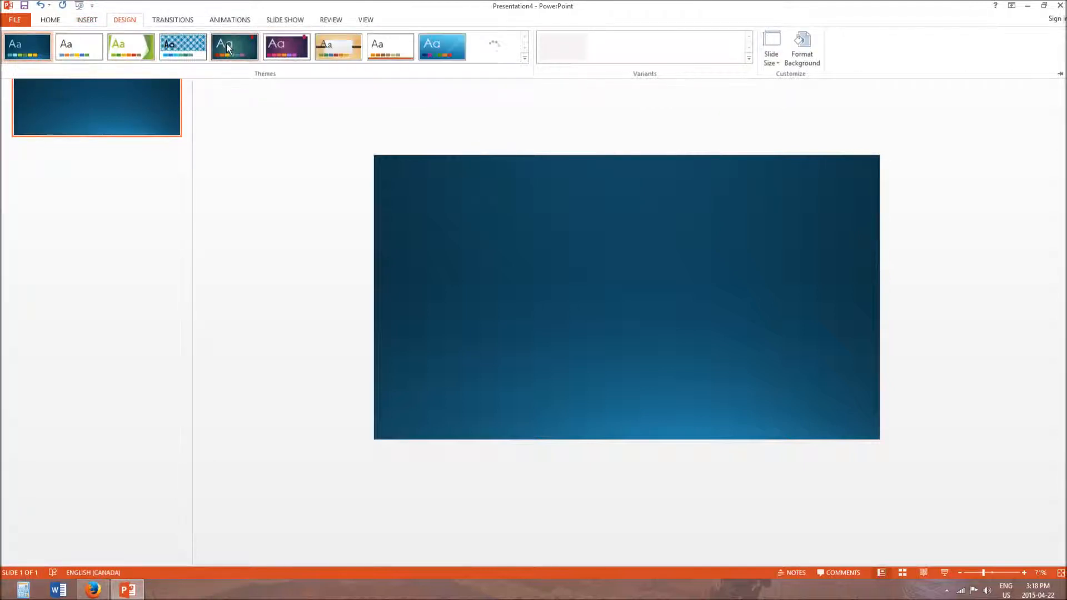
click(163, 21)
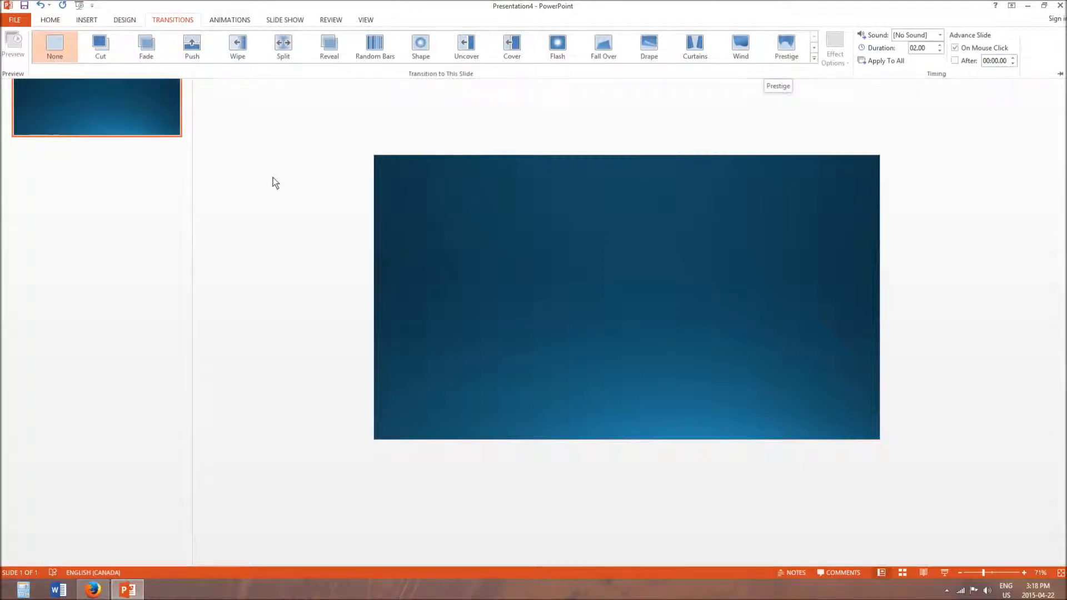
key(ctrl+F1)
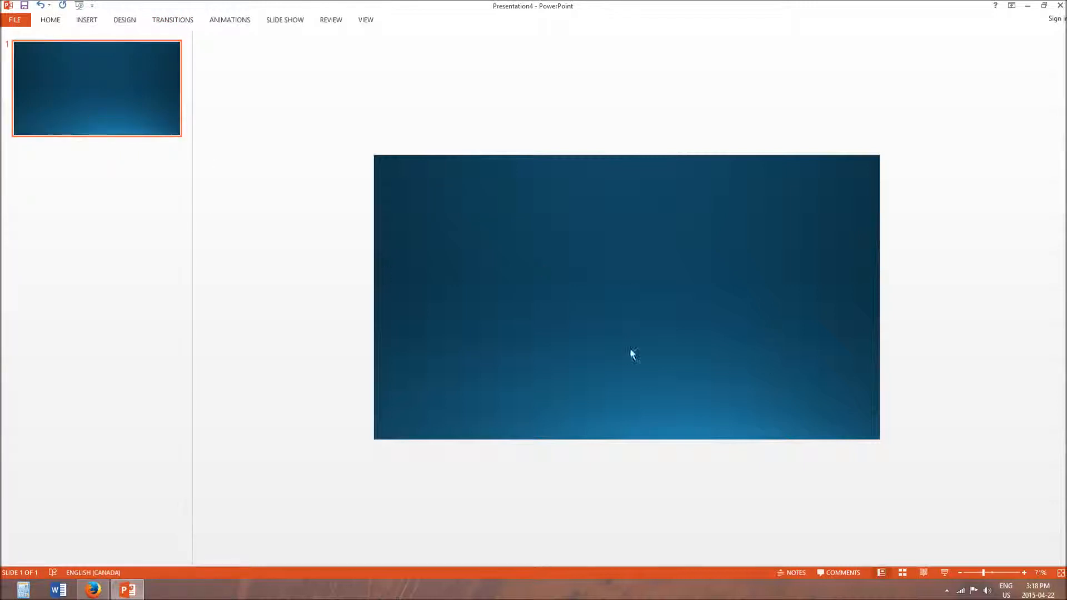
click(177, 21)
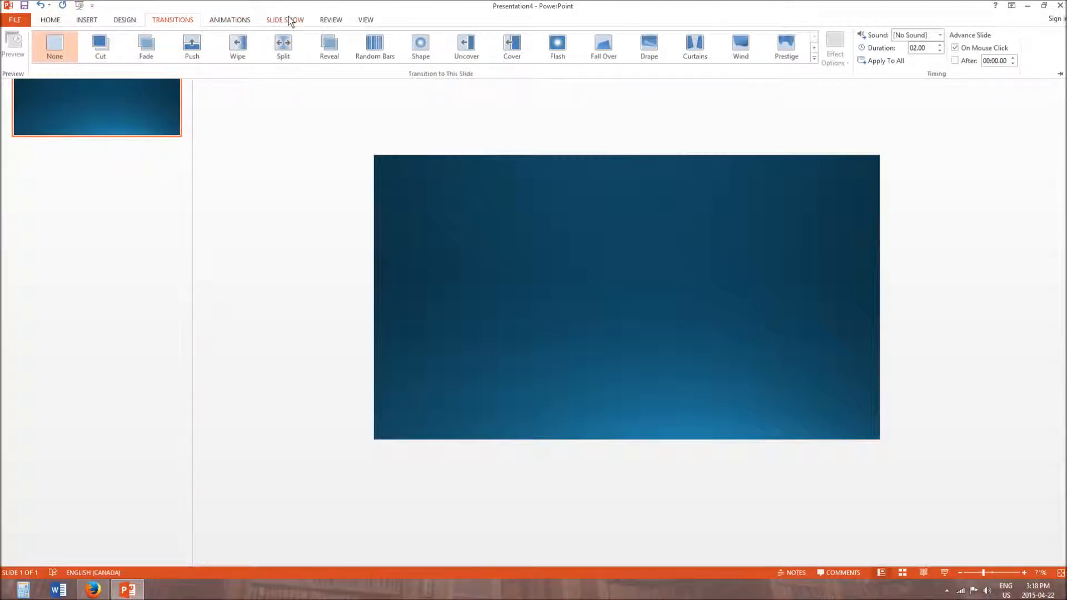
click(230, 20)
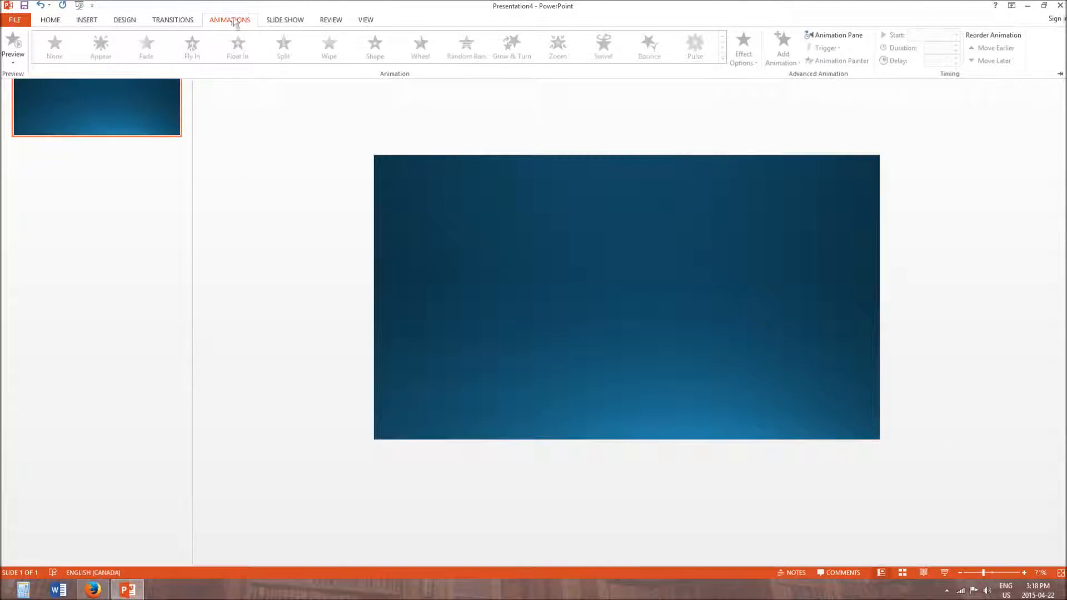
- Examine the slide show, review and view tools without changing the slide
click(285, 20)
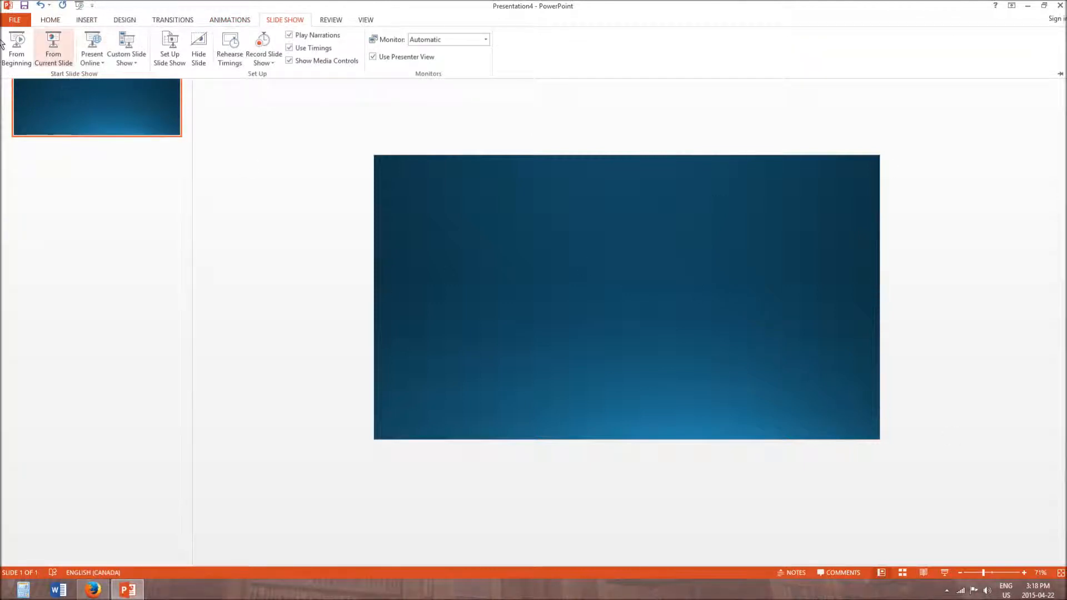
click(327, 21)
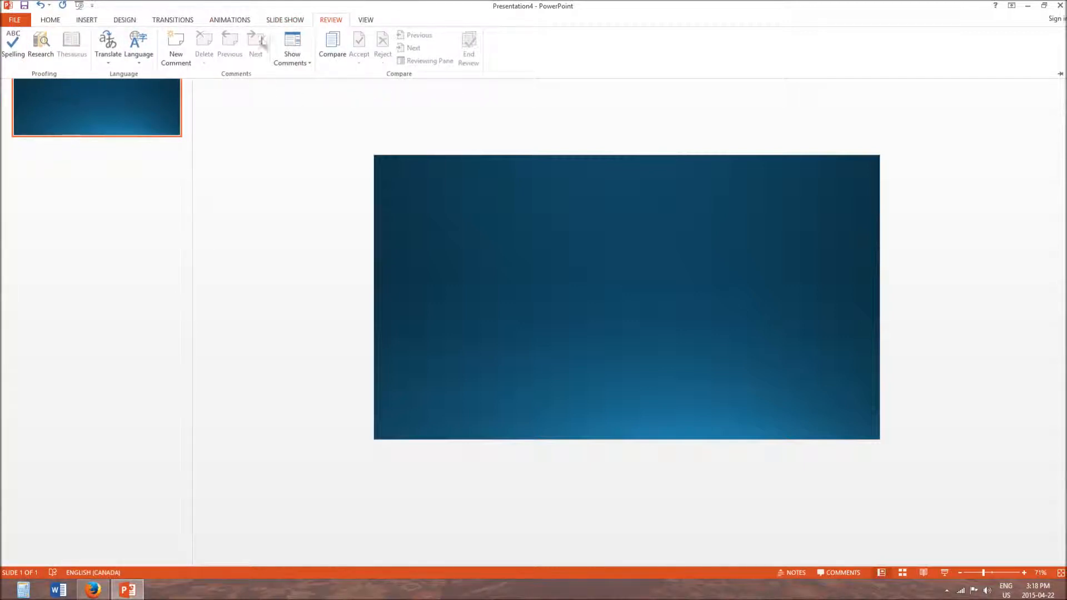
click(369, 24)
drag(346, 15, 485, 0)
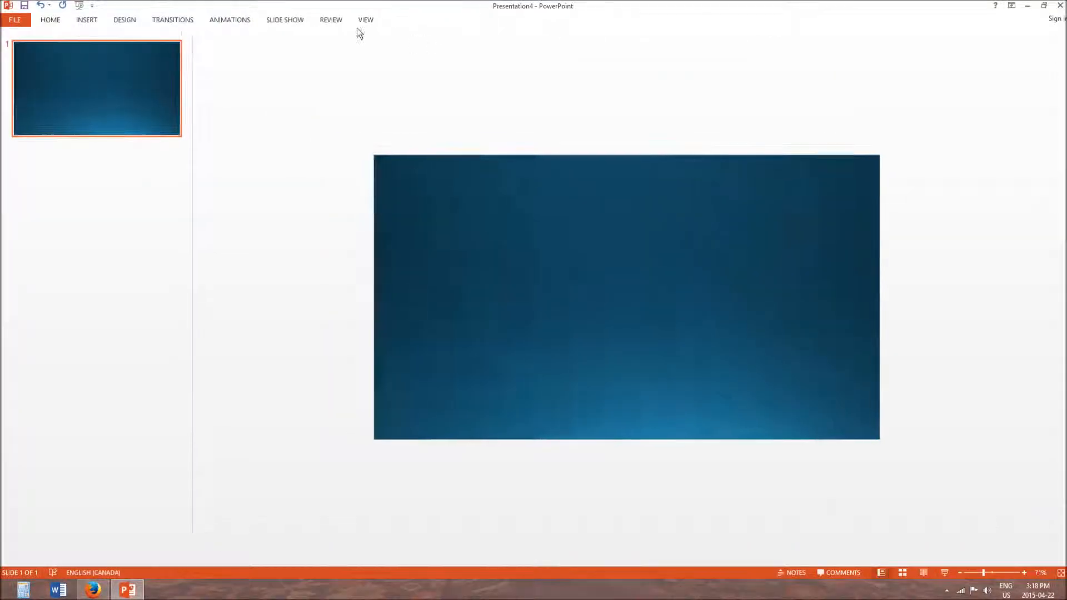
- Close the hd backgrounds tab in Firefox, switch back to PowerPoint and zoom the slide out to 64%
click(93, 589)
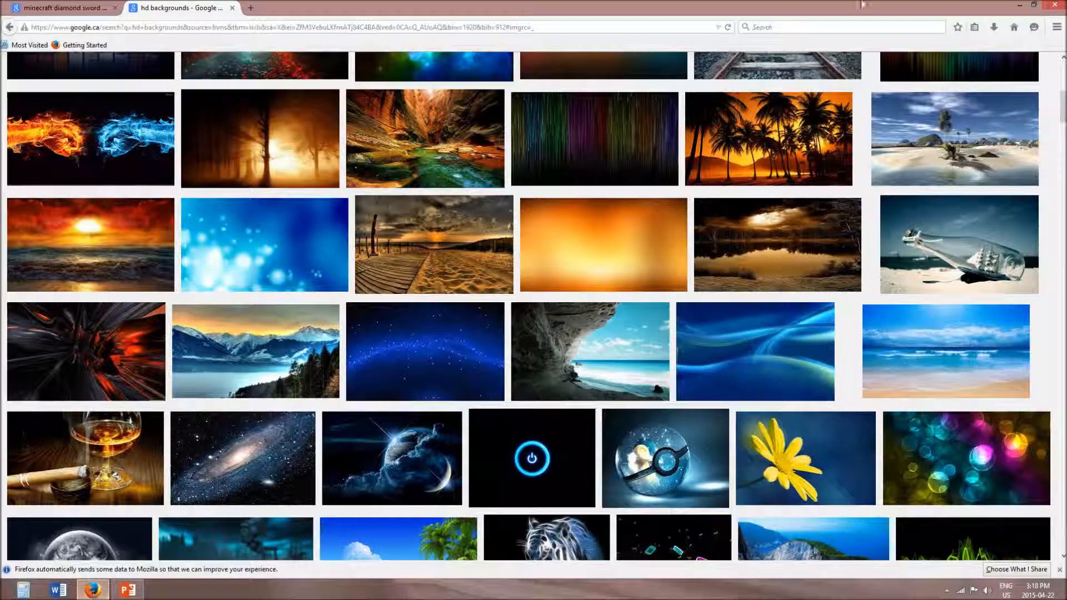
click(61, 8)
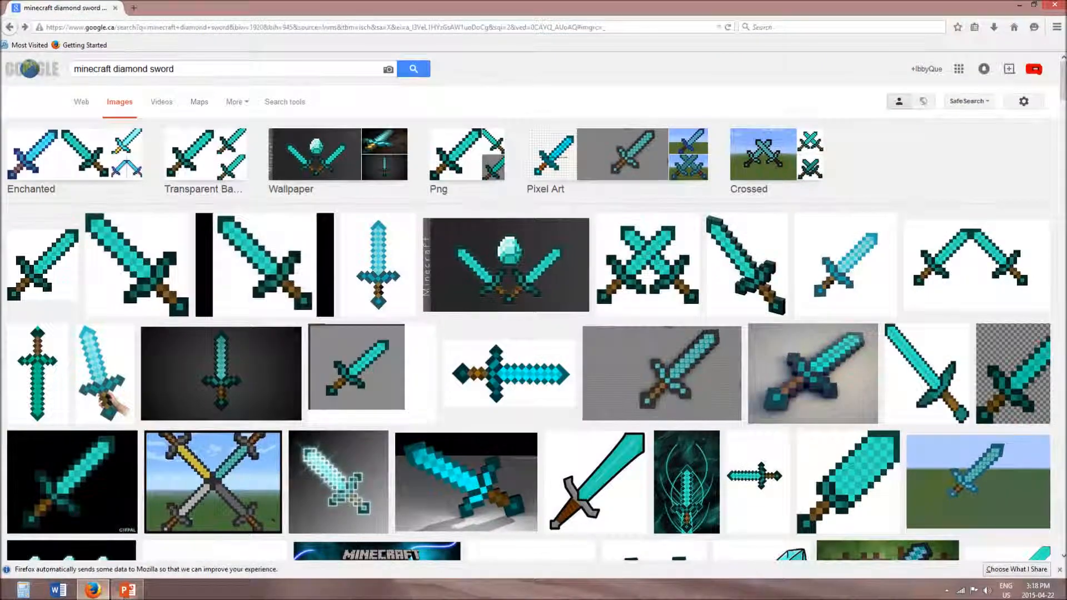
click(127, 590)
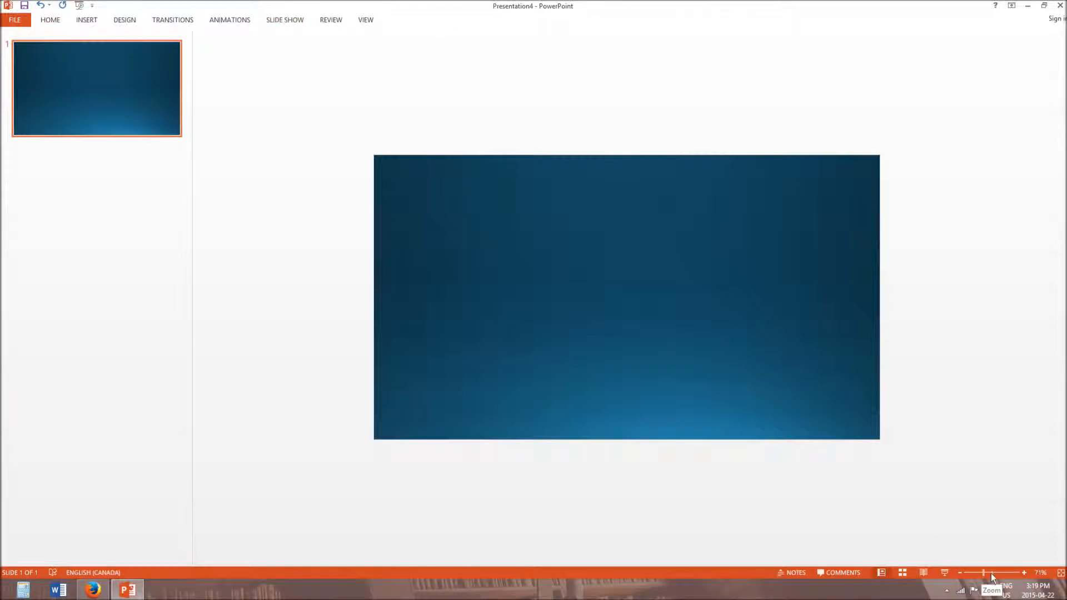
drag(985, 576, 982, 578)
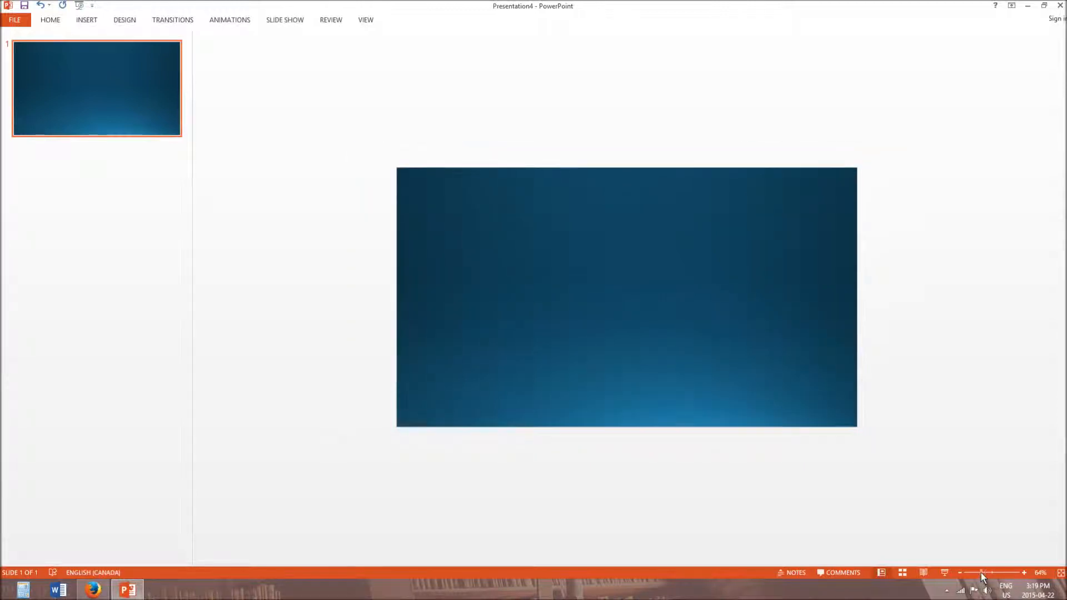
click(59, 591)
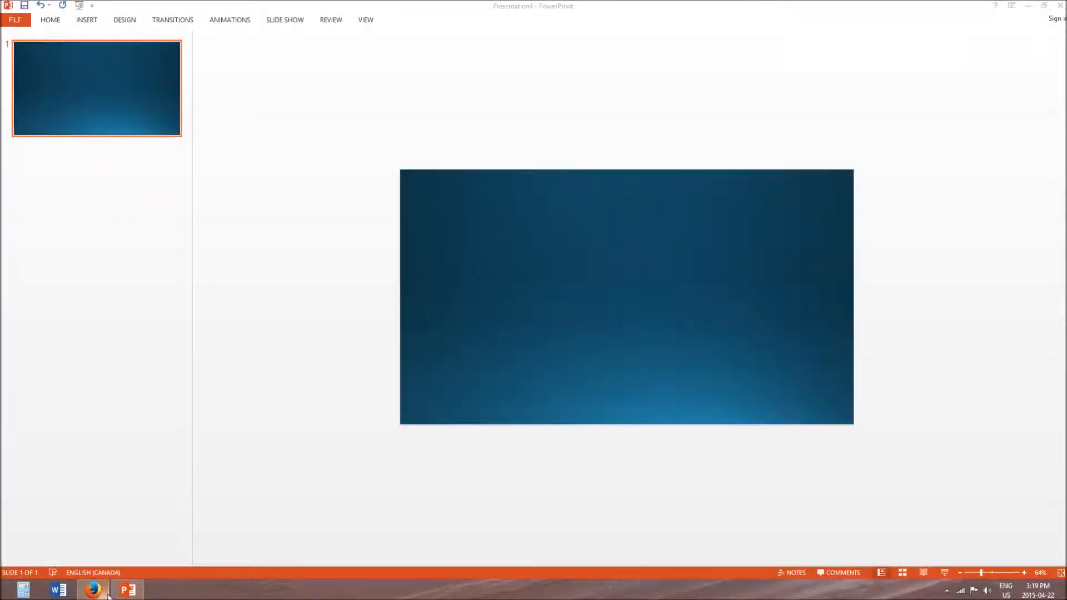
- Switch to Firefox and examine the image results for minecraft diamond sword
mouse_move(97, 592)
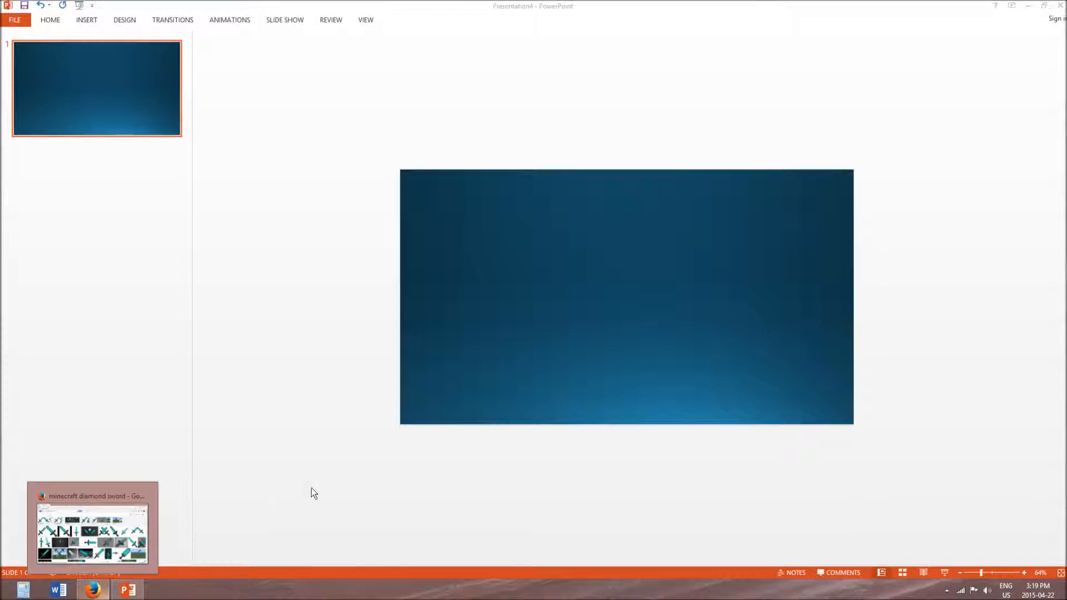
click(93, 590)
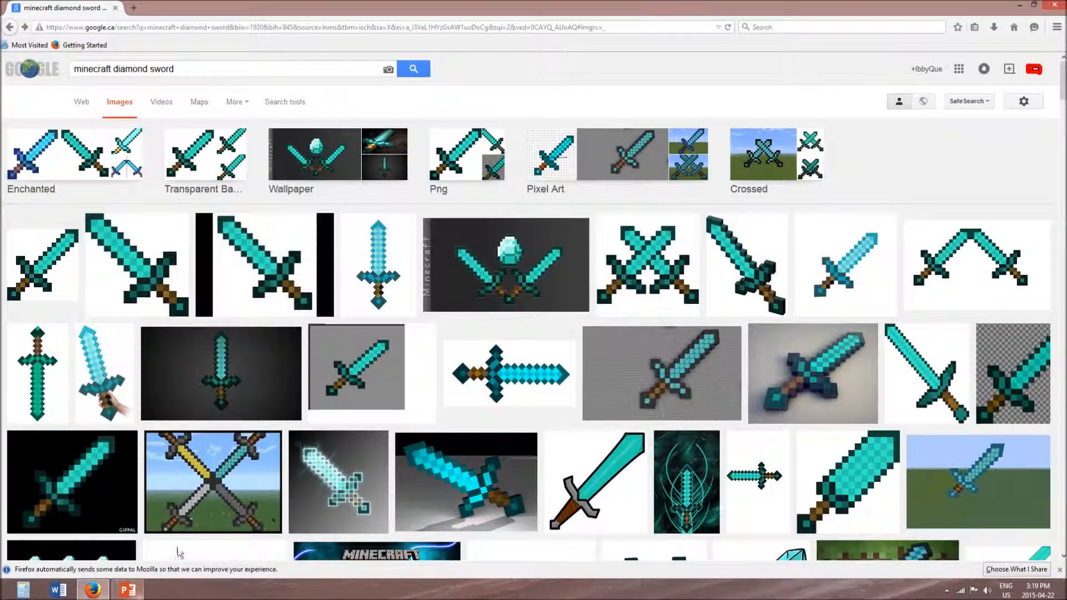
scroll(111, 590, down, 10)
click(128, 590)
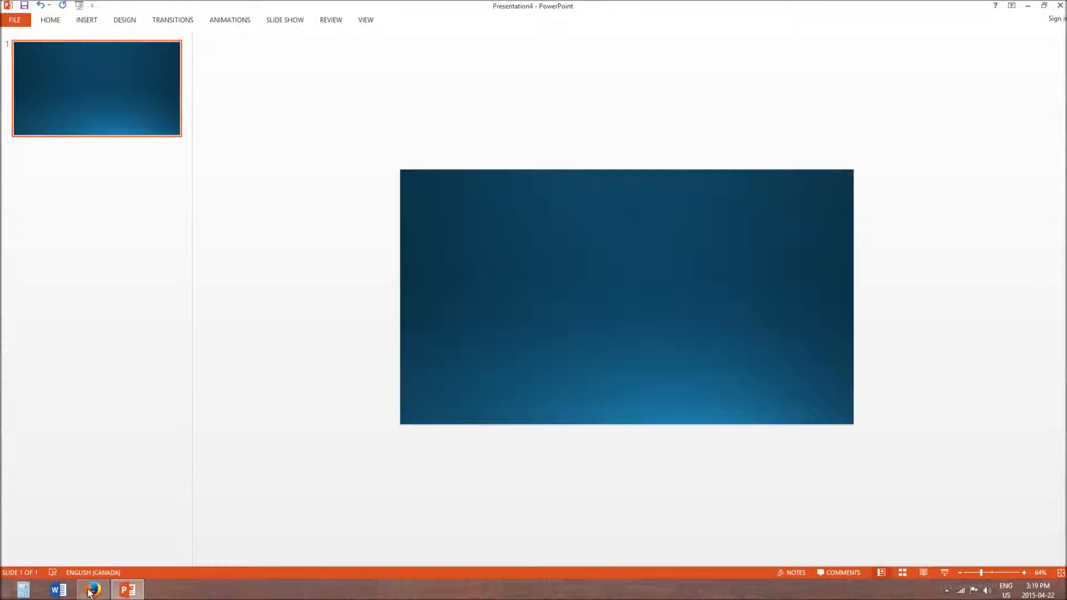
mouse_move(142, 597)
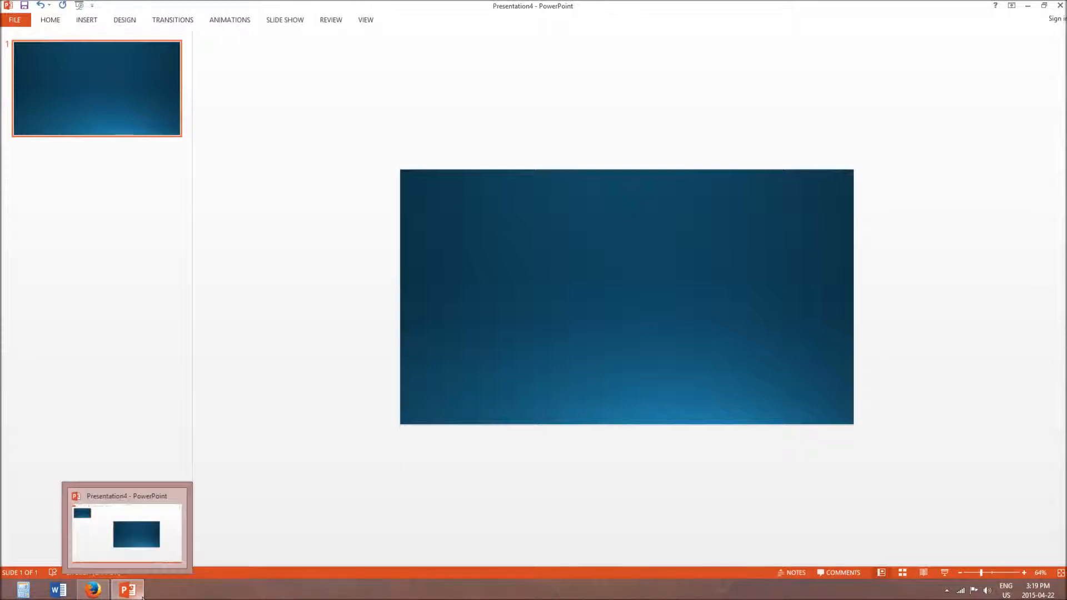
click(93, 590)
scroll(174, 383, up, 10)
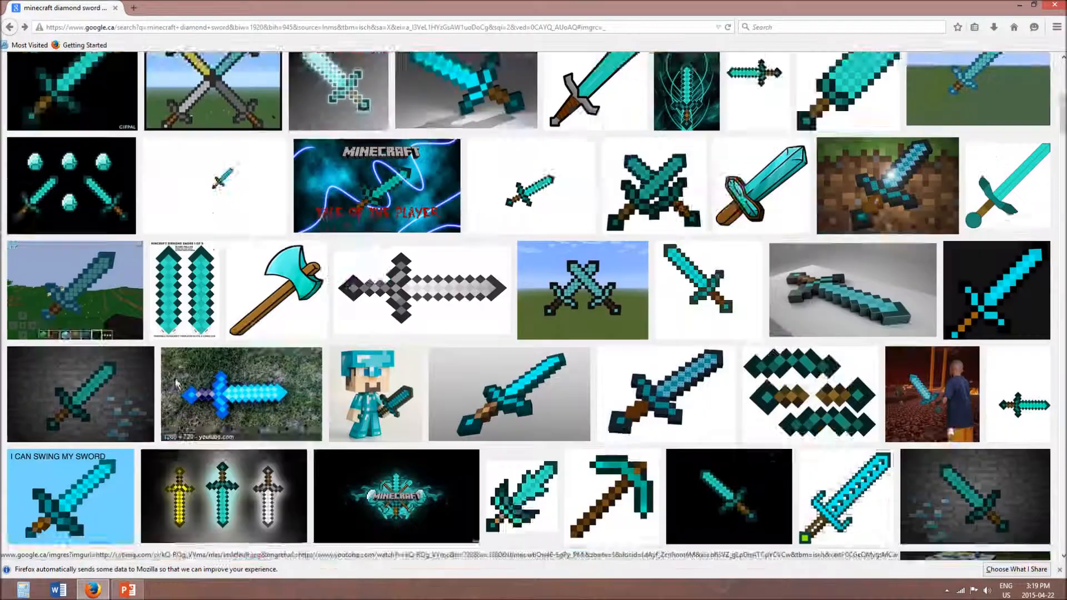
scroll(172, 378, down, 6)
scroll(172, 378, up, 7)
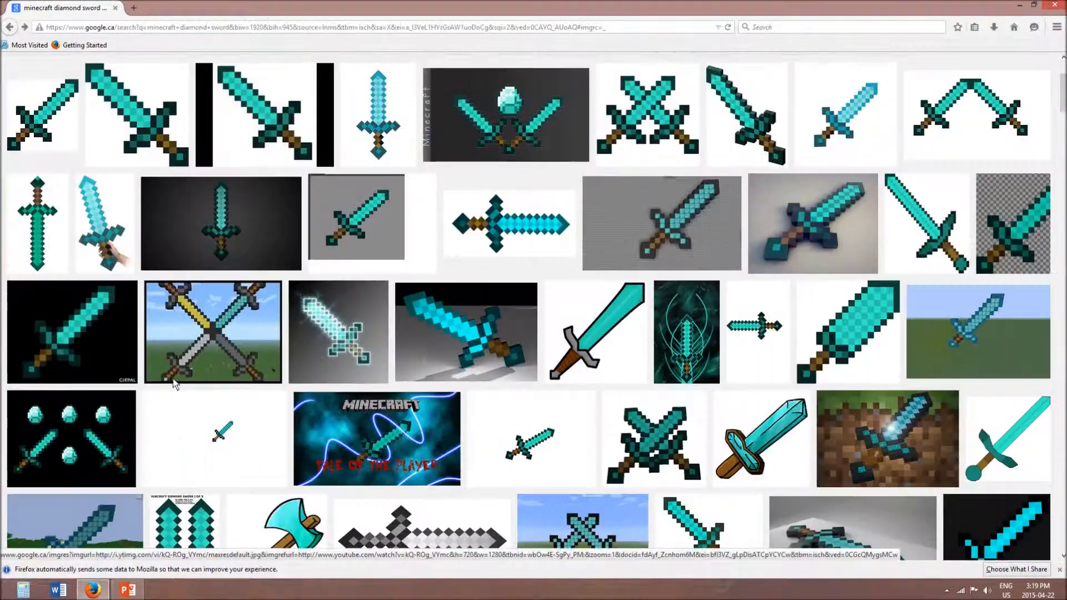
scroll(108, 173, up, 1)
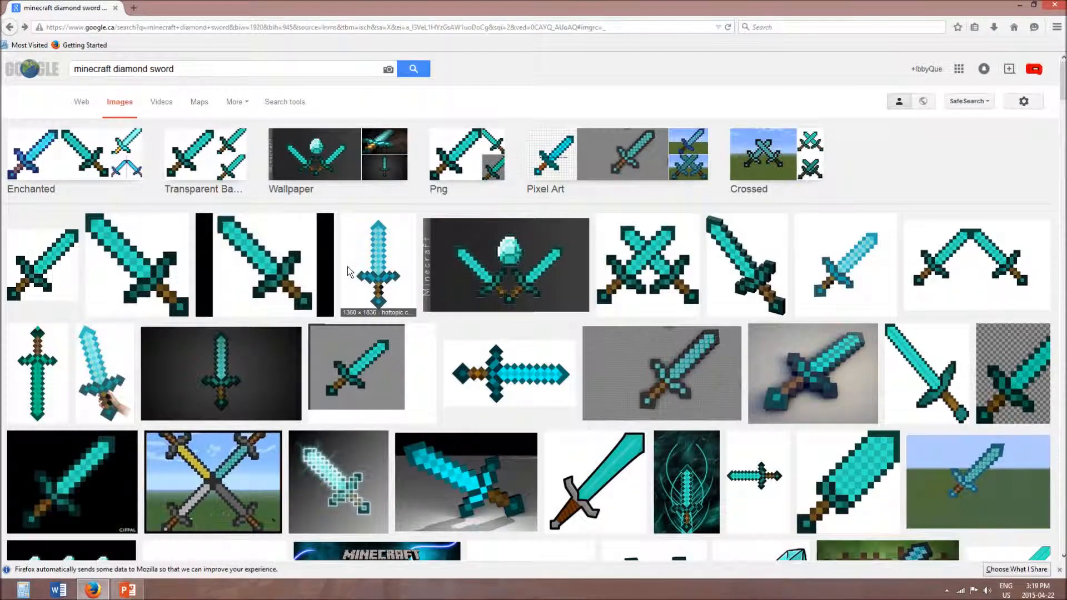
scroll(583, 389, down, 8)
scroll(570, 421, up, 10)
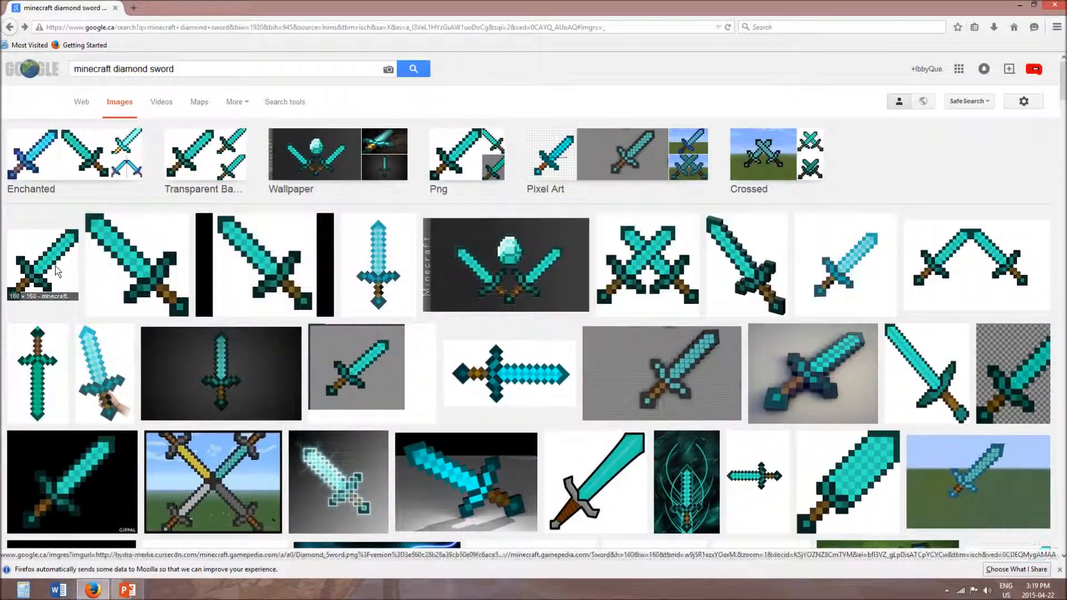
- Preview the Minecraft Wiki diamond sword, the horizontal diamond sword and the diamond axe images from the results
click(61, 267)
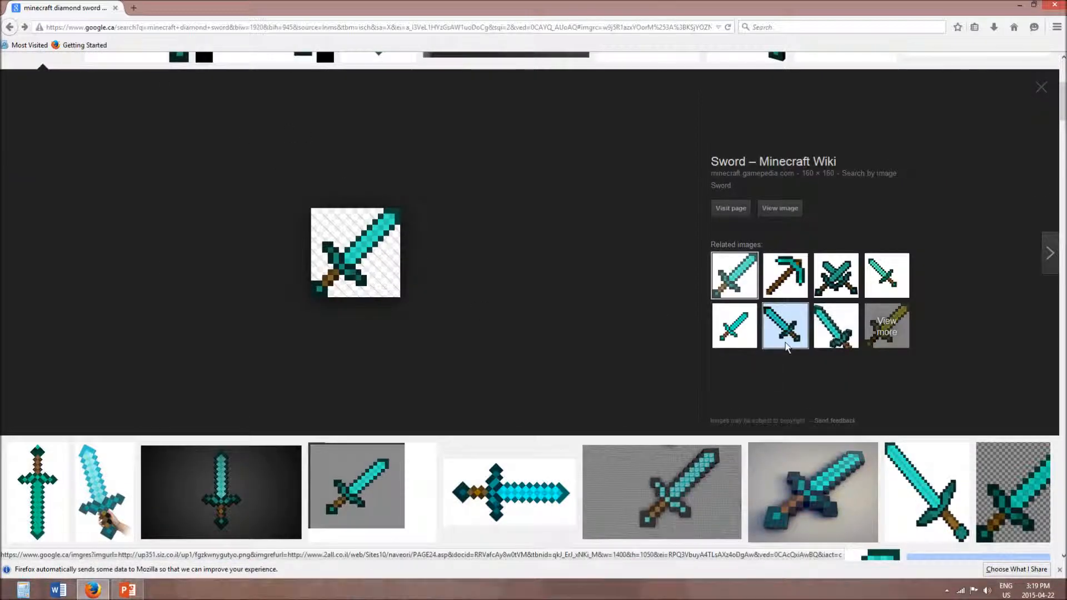
scroll(403, 439, down, 3)
click(550, 311)
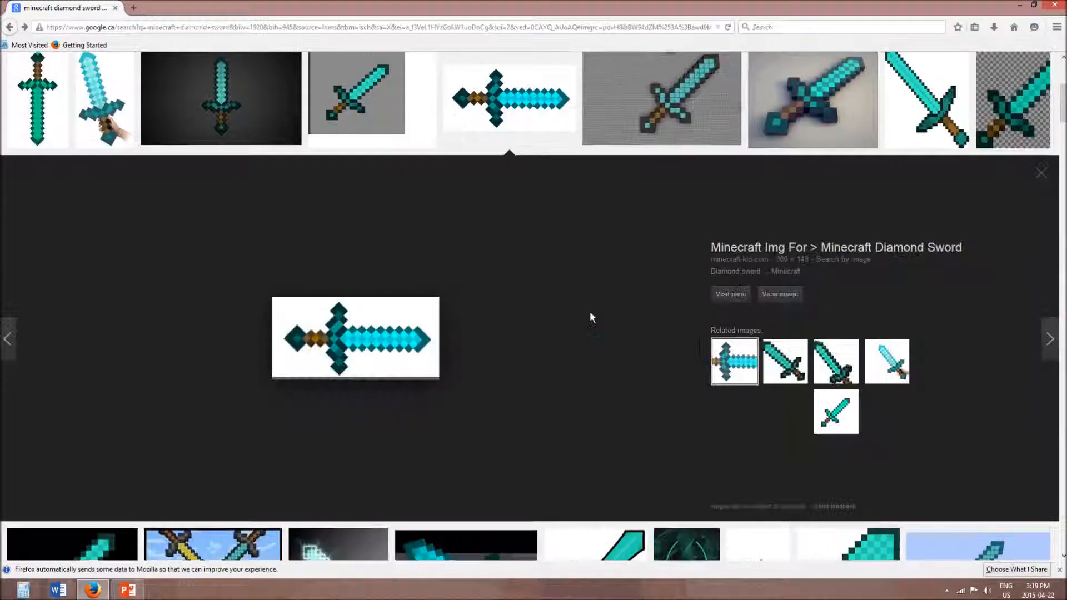
scroll(492, 311, down, 6)
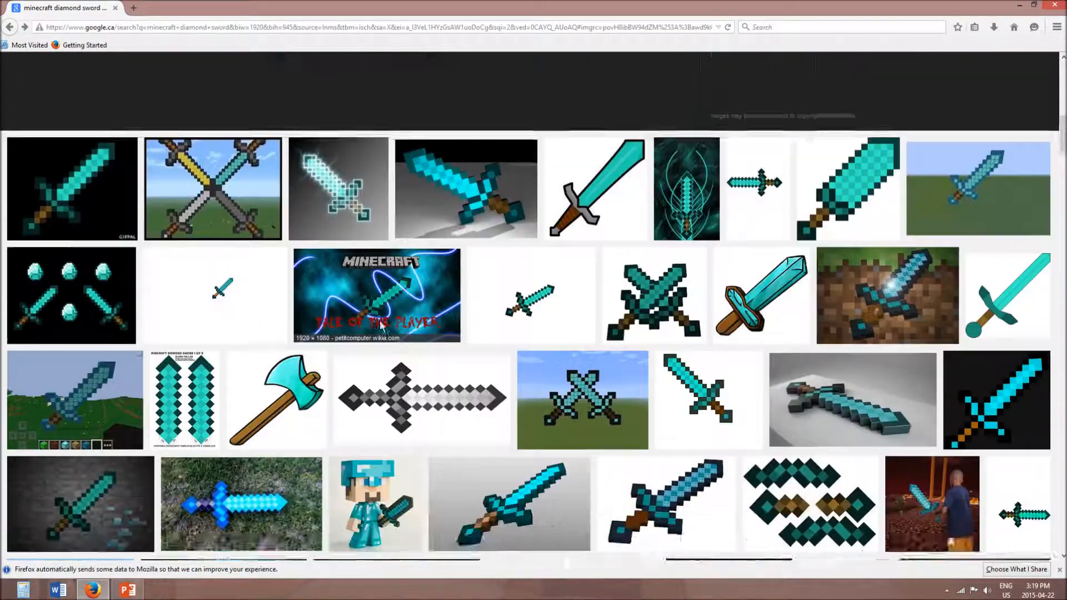
click(276, 399)
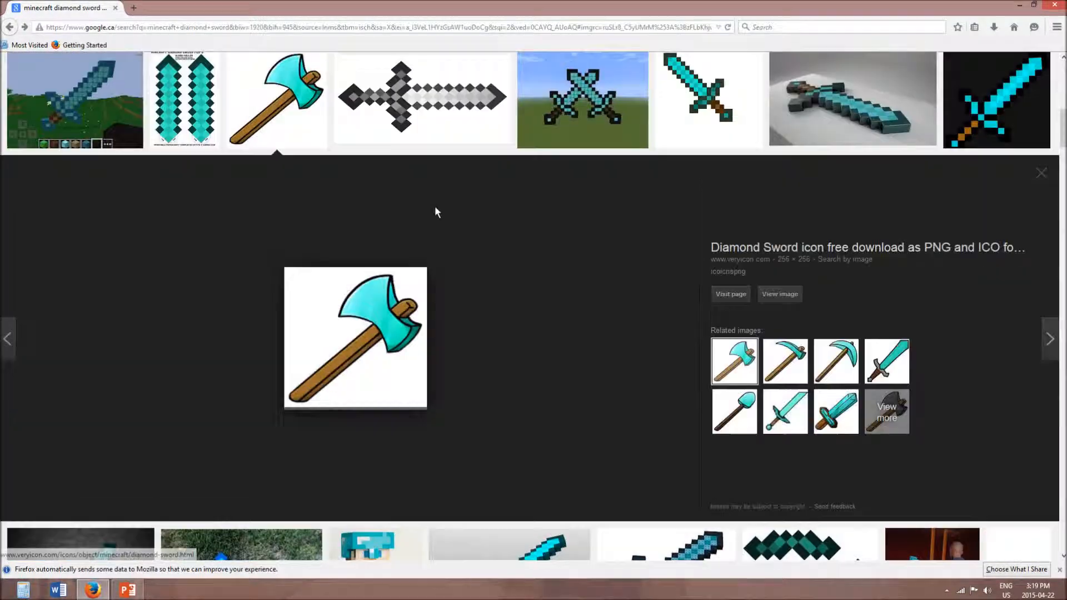
- Copy the grey Minecraft Diamond Sword Print image in Firefox and paste it onto the blue slide in PowerPoint
click(438, 111)
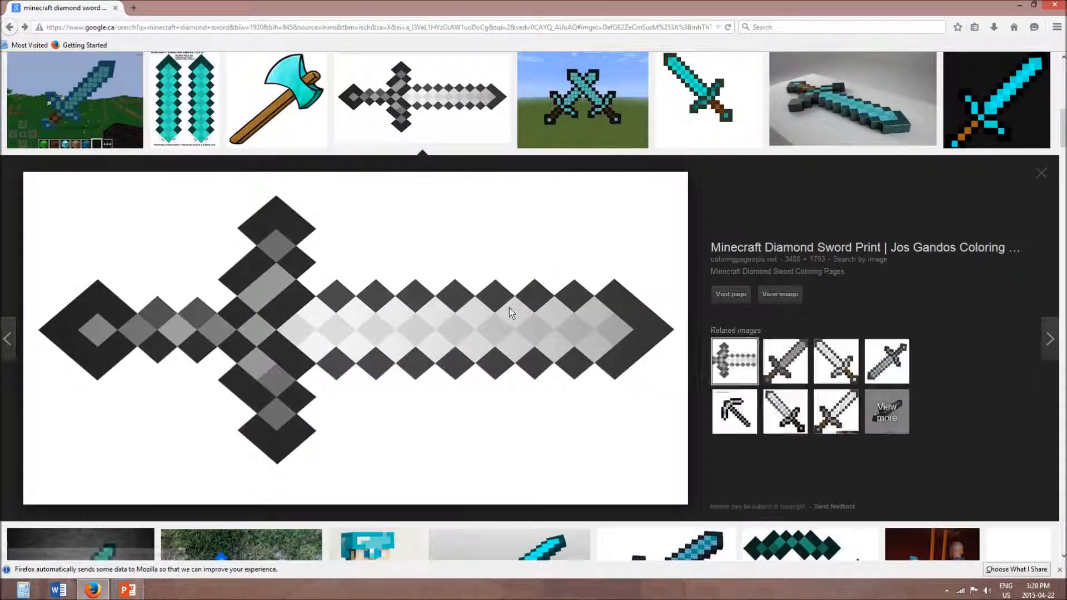
right_click(540, 443)
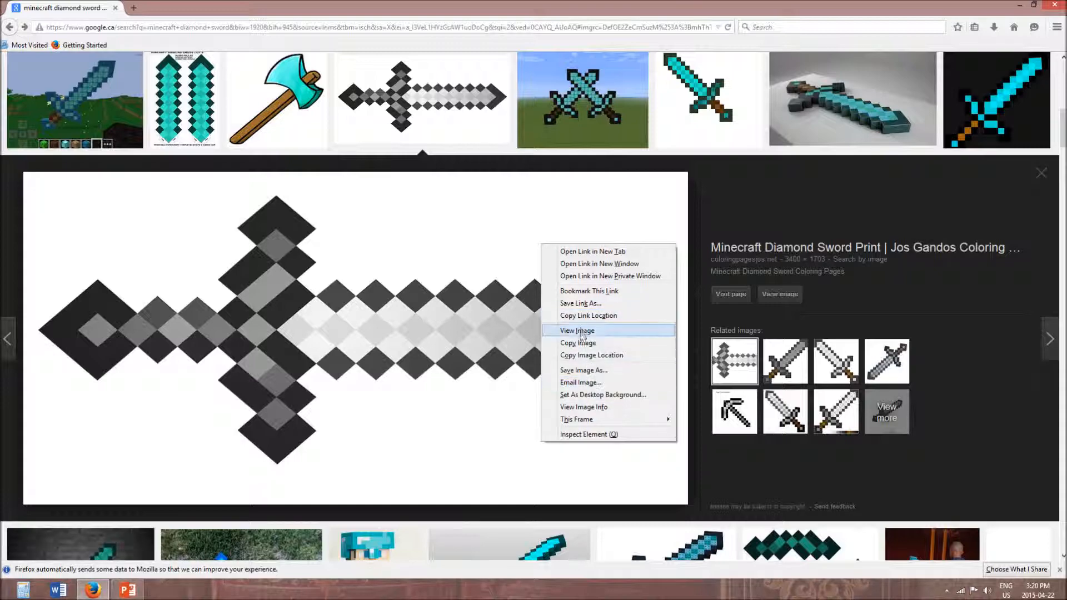
click(571, 360)
click(138, 594)
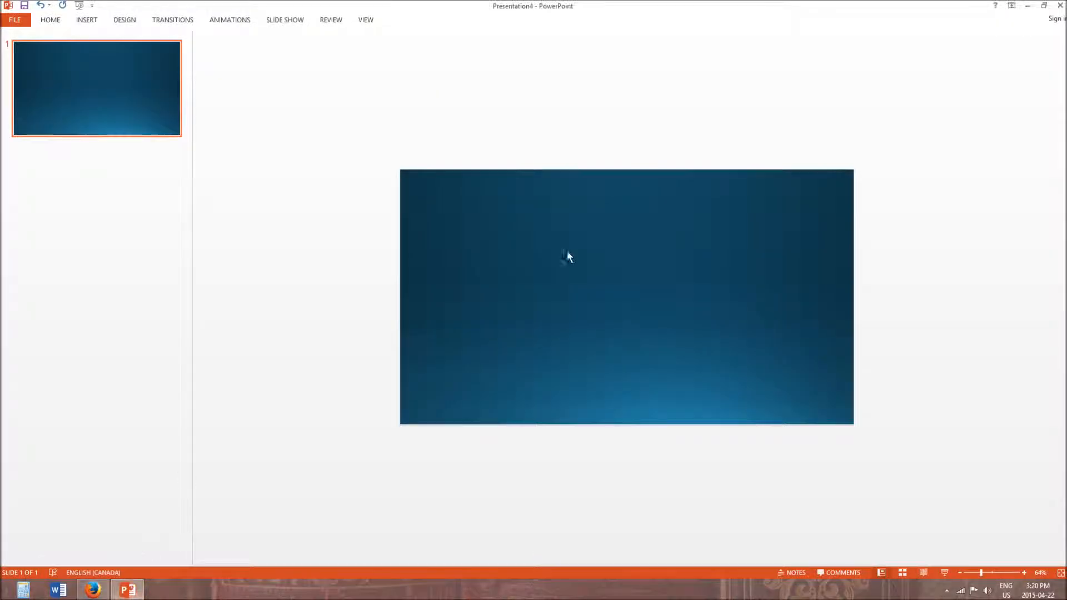
key(ctrl+v)
- Shrink, reposition and rotate the grey sword picture with its white background, and delete it from the slide
drag(556, 191, 527, 376)
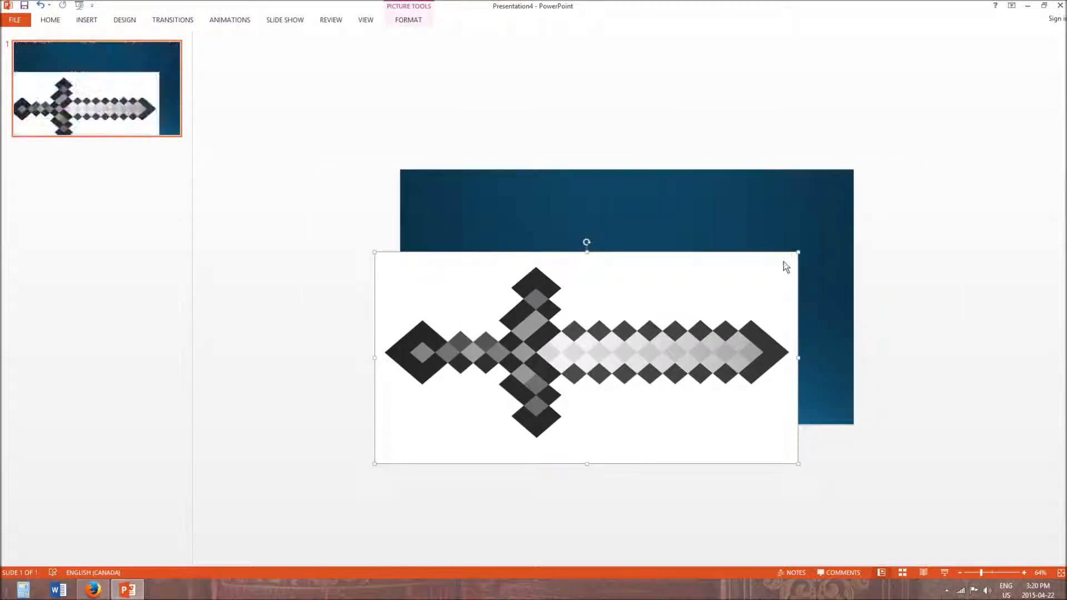
drag(799, 252, 625, 335)
drag(503, 347, 829, 460)
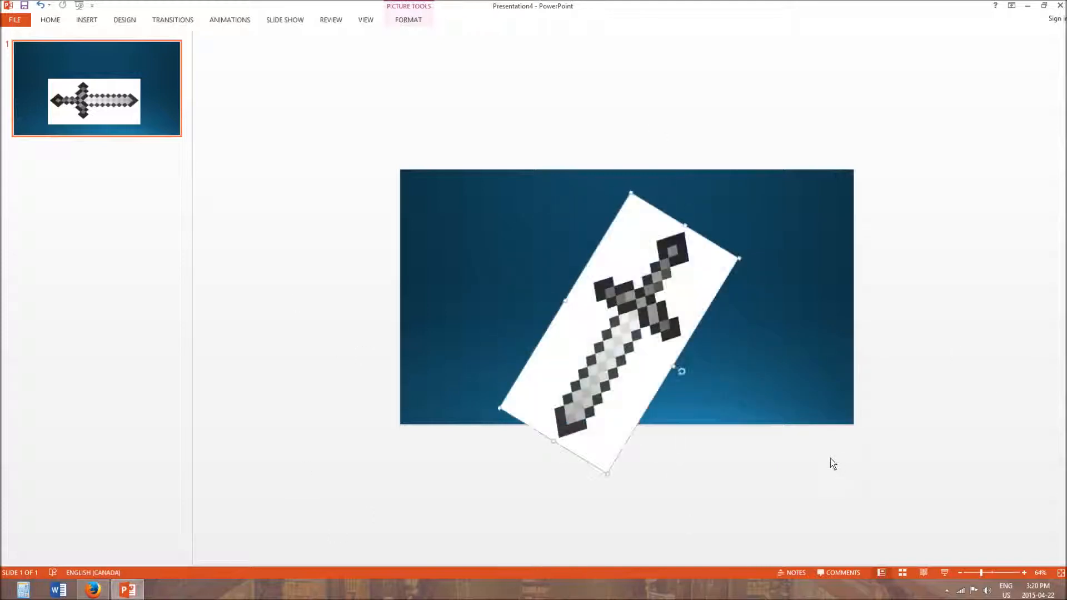
key(Delete)
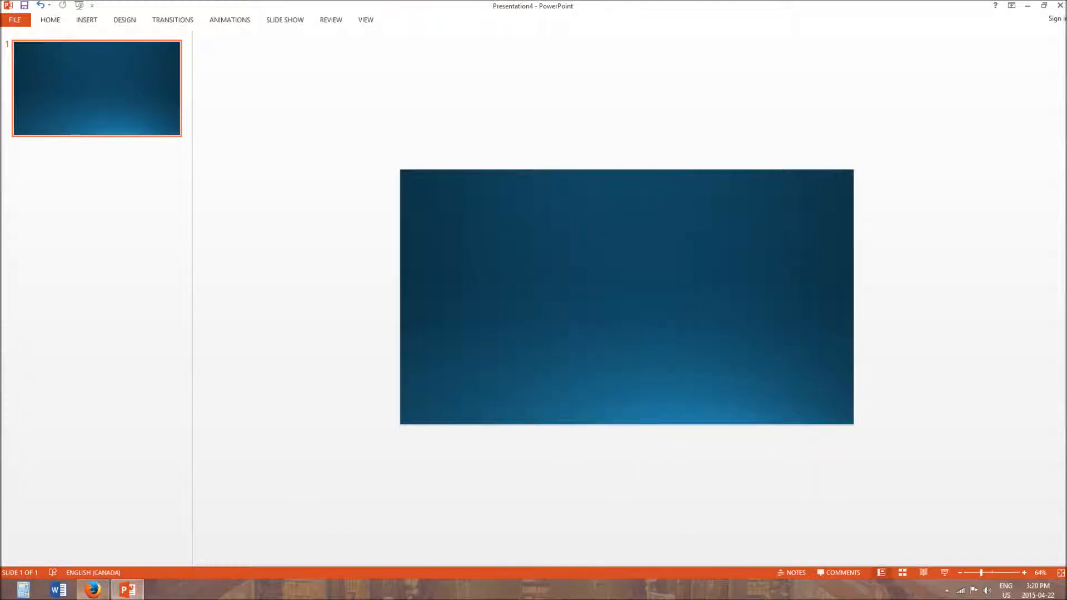
- Copy the transparent Minecraft Wiki diamond sword image in Firefox and paste it onto the blue slide in PowerPoint
click(92, 590)
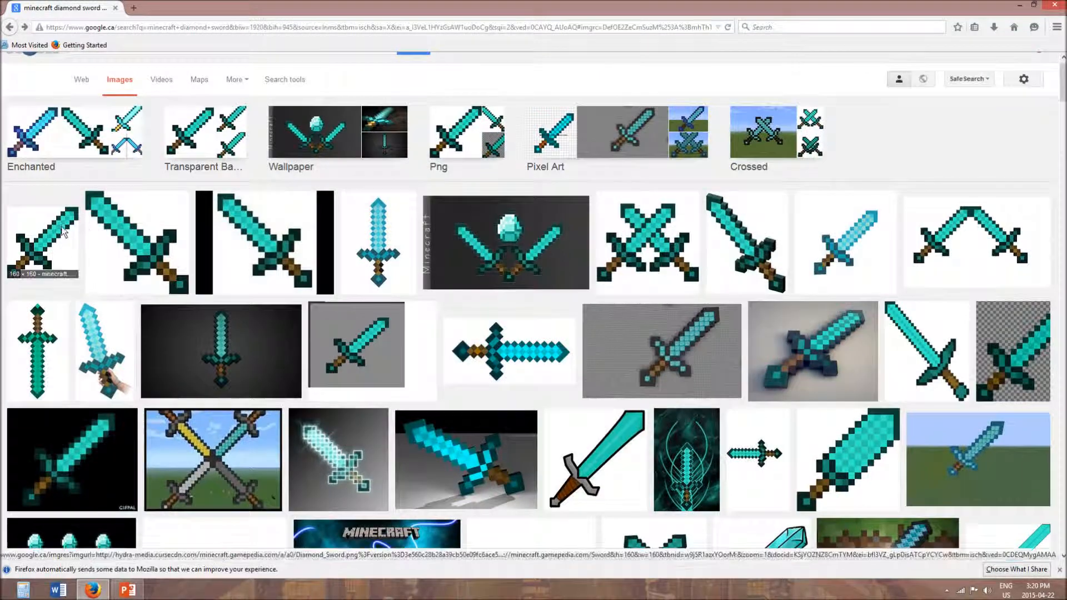
click(42, 231)
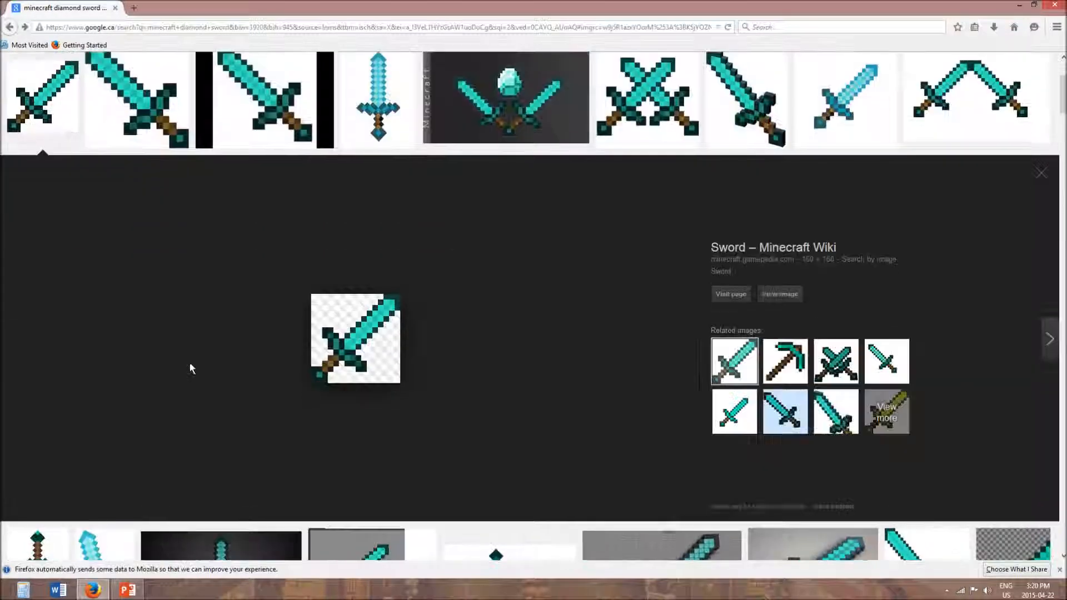
right_click(359, 352)
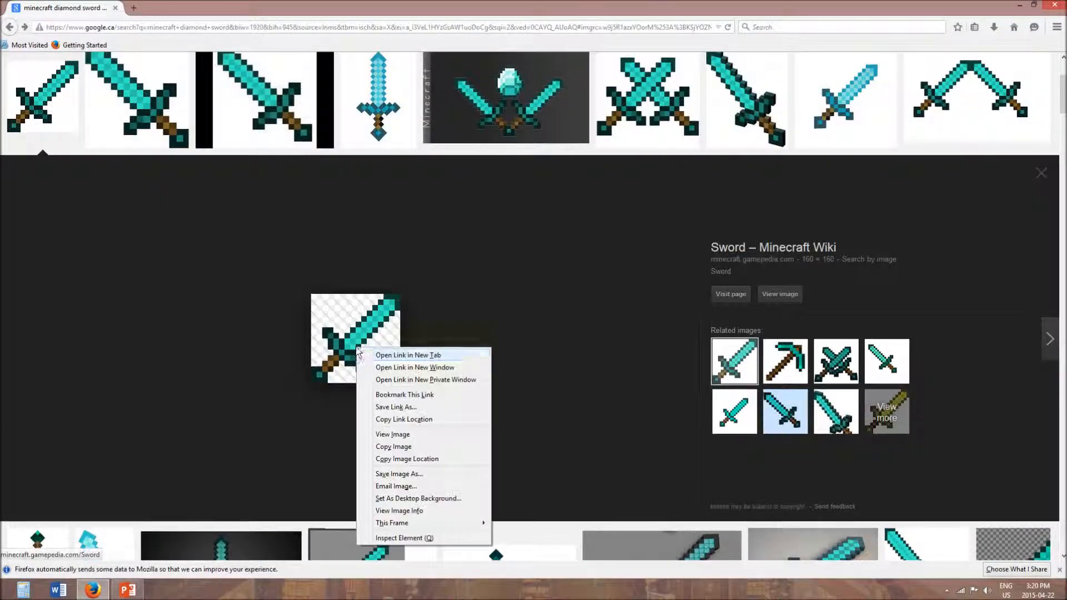
click(394, 447)
click(128, 590)
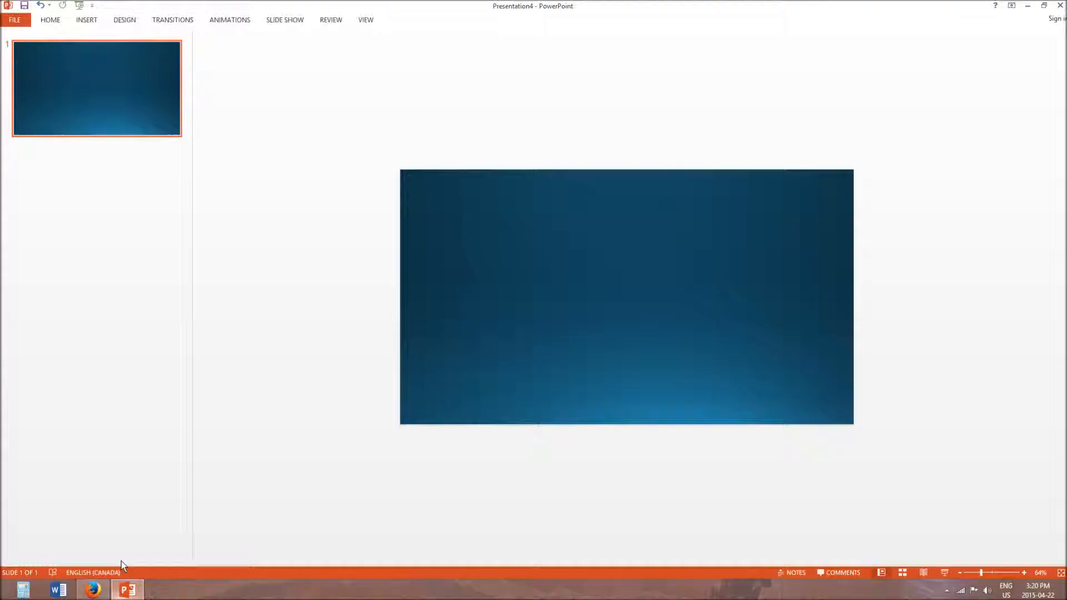
click(88, 23)
click(69, 48)
key(Escape)
key(ctrl+v)
- Enlarge the diamond sword picture and place it slightly left of the slide's centre
drag(445, 148, 692, 245)
drag(650, 279, 615, 320)
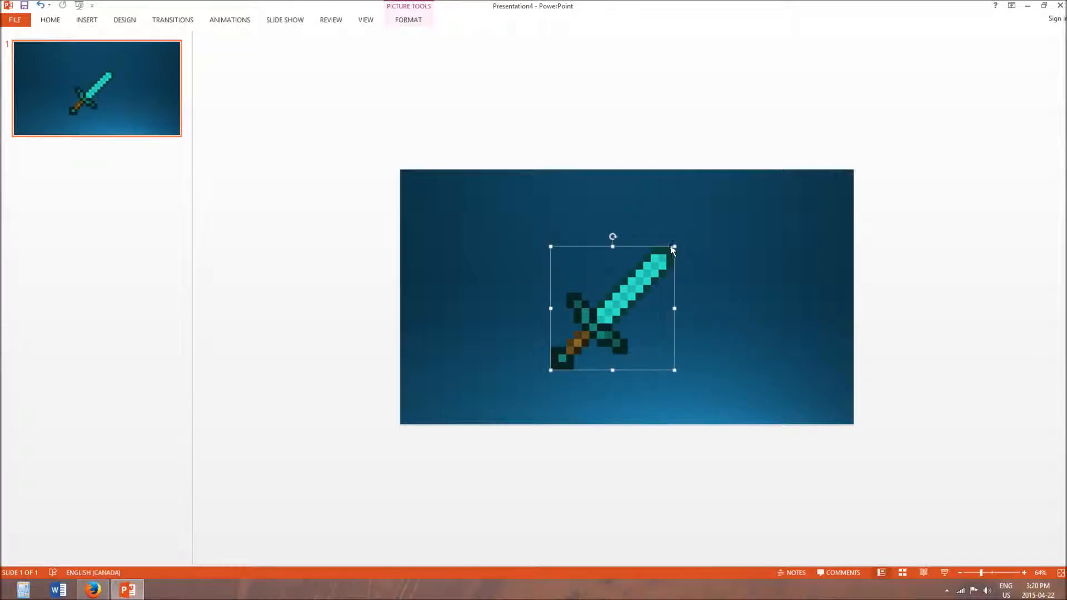
drag(674, 245, 684, 237)
drag(612, 300, 596, 299)
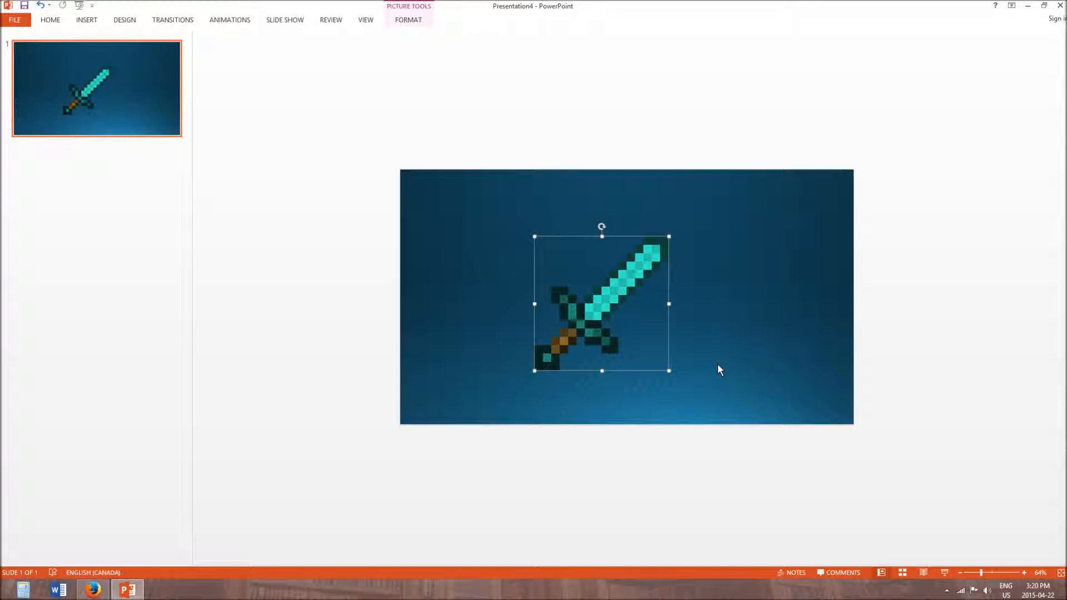
- Paste a second diamond sword beside the first and flip it horizontally by stretching it across its opposite edge
key(ctrl+v)
drag(613, 333, 682, 351)
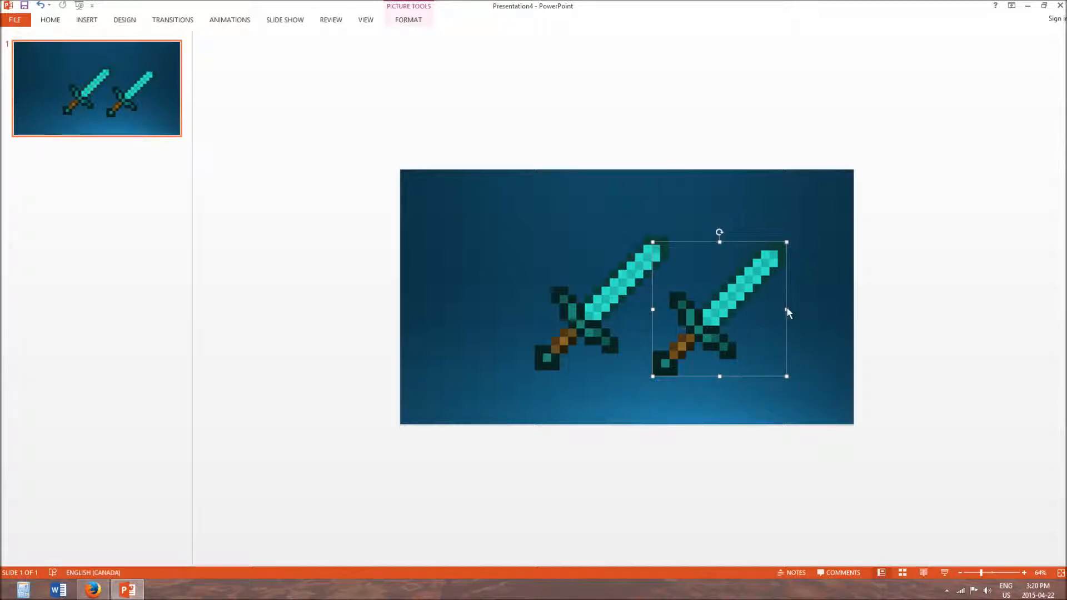
drag(786, 309, 535, 338)
- Widen the mirrored sword slightly and position it over the first one so the two blades cross
drag(616, 336, 722, 350)
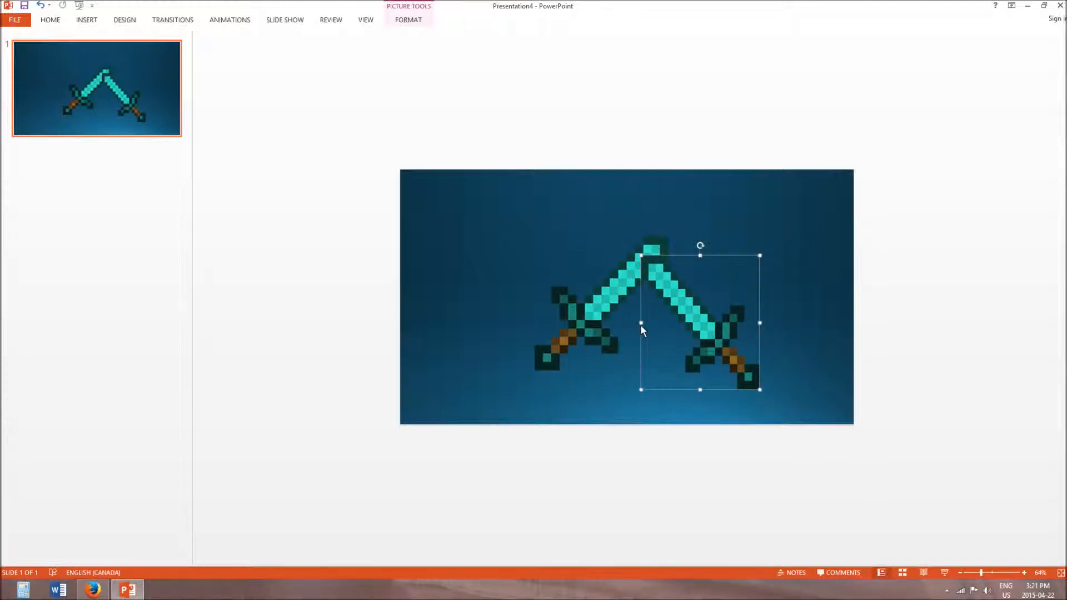
drag(641, 322, 631, 322)
drag(701, 326, 642, 309)
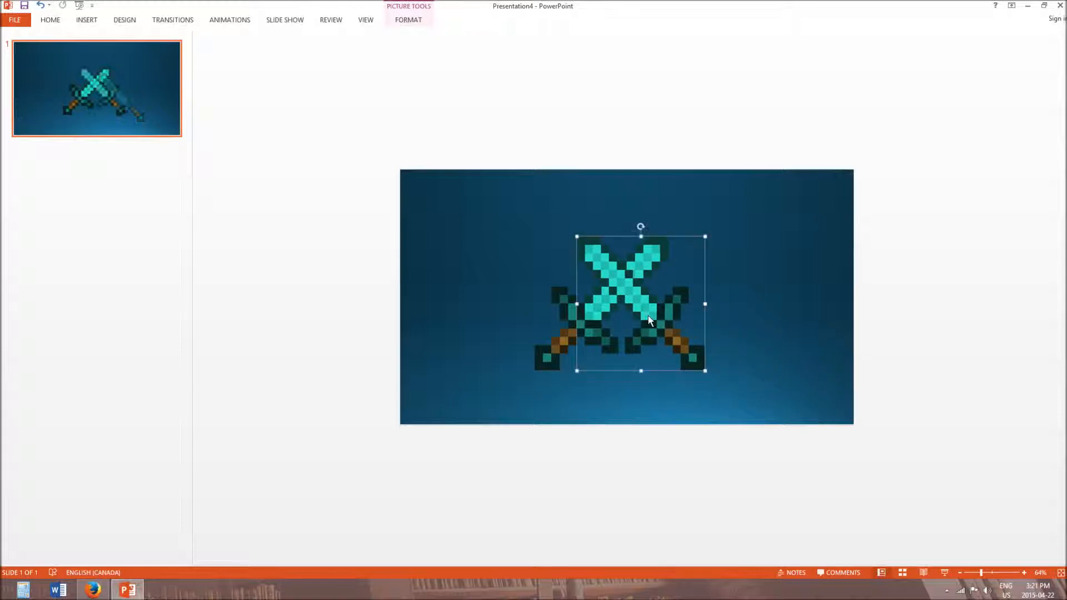
- Move the mirrored sword off the slide's right edge and fit the slide to the window
drag(558, 344, 868, 329)
click(1060, 572)
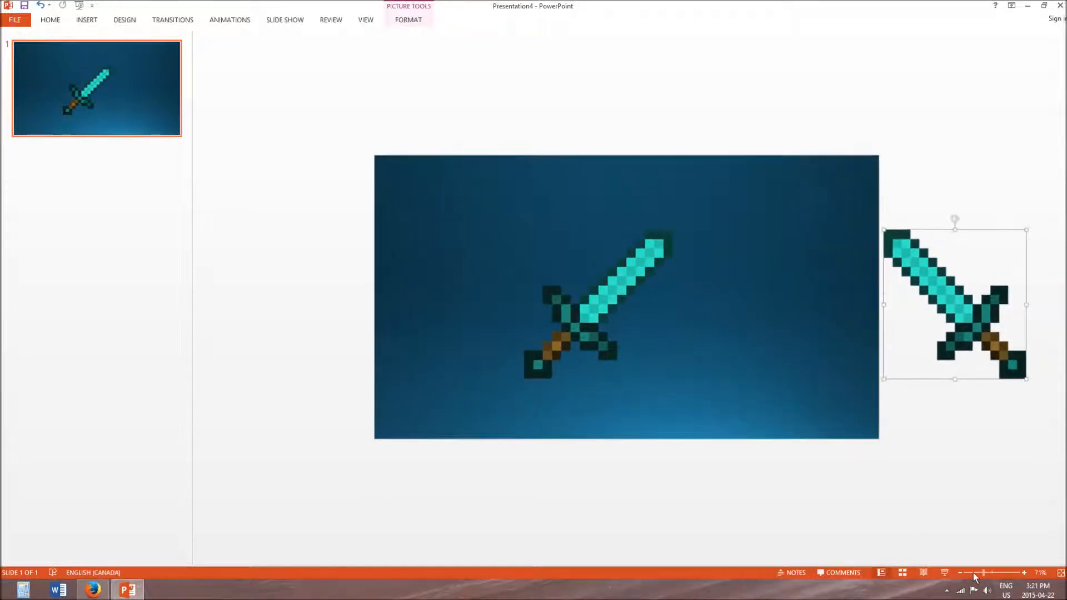
- Zoom out to 41% and move the original diamond sword outside the slide's left edge
click(974, 572)
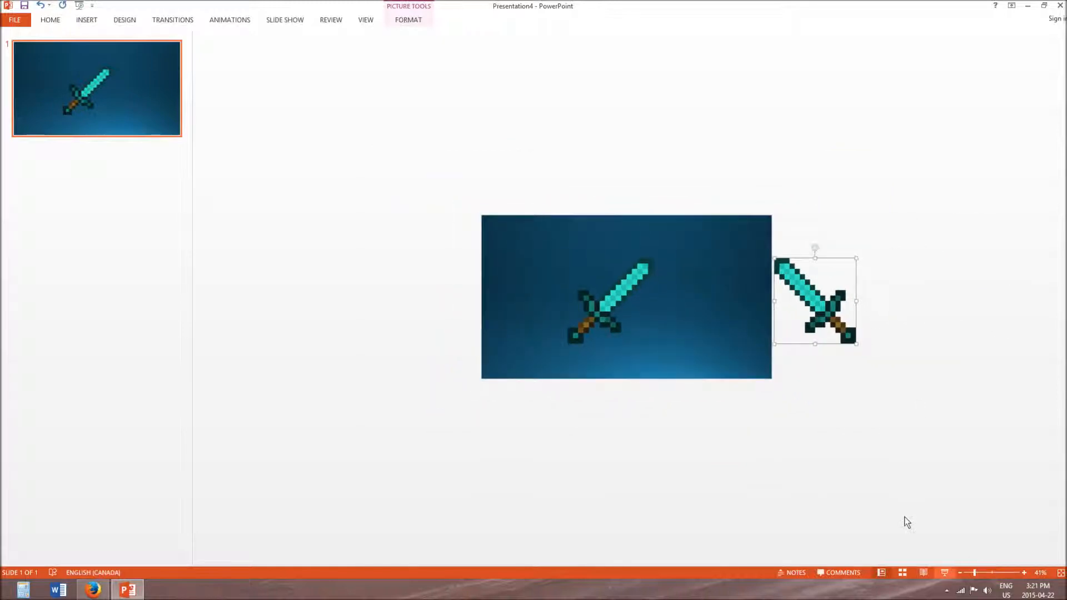
drag(593, 308, 429, 303)
click(759, 396)
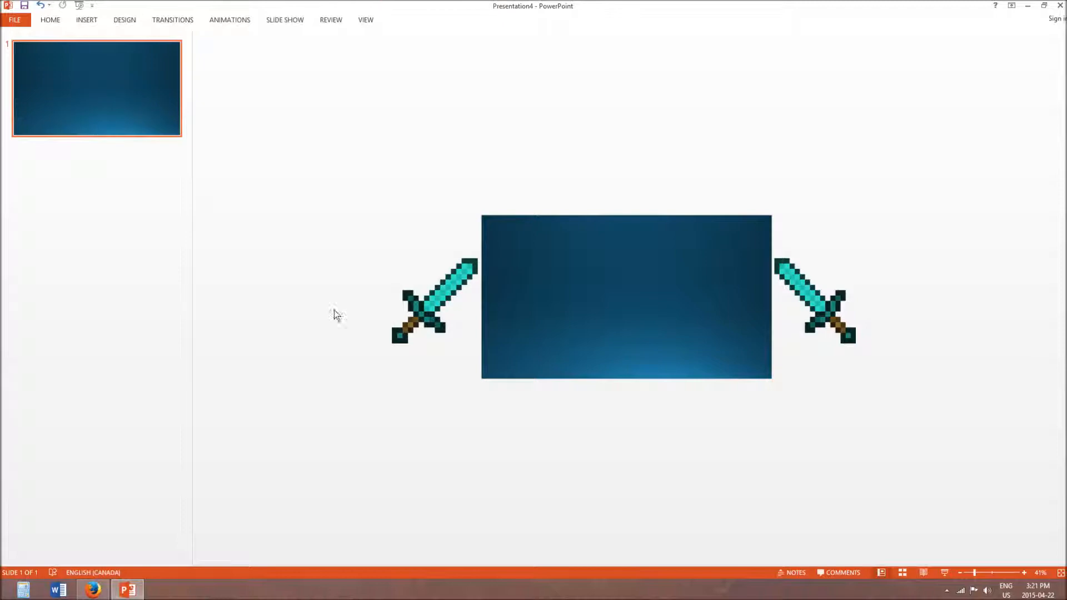
- Add a Lines motion path to the left sword and end it near the slide's centre
click(460, 295)
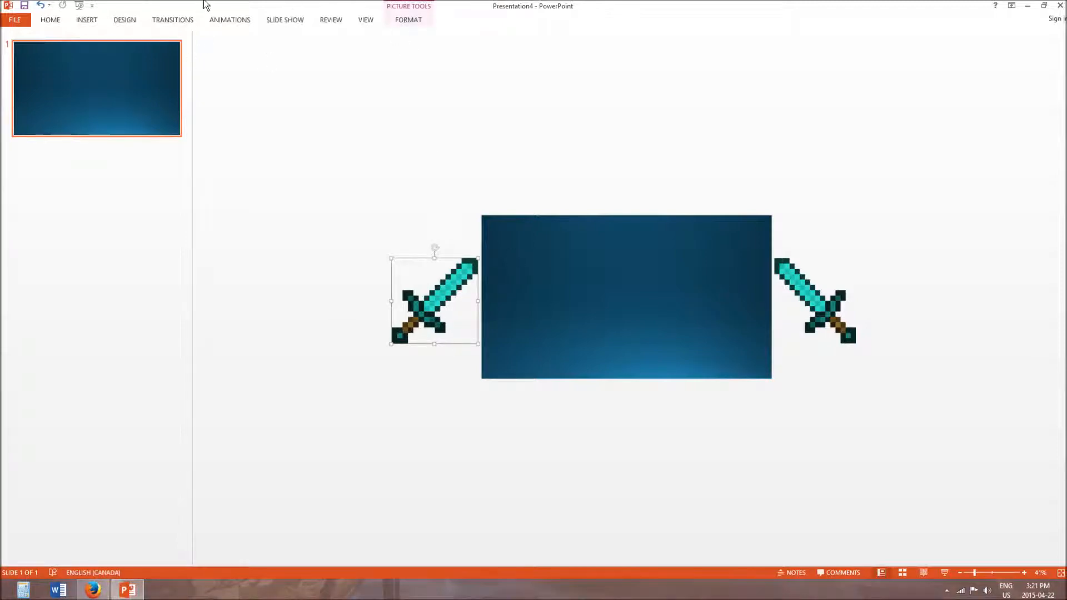
click(228, 20)
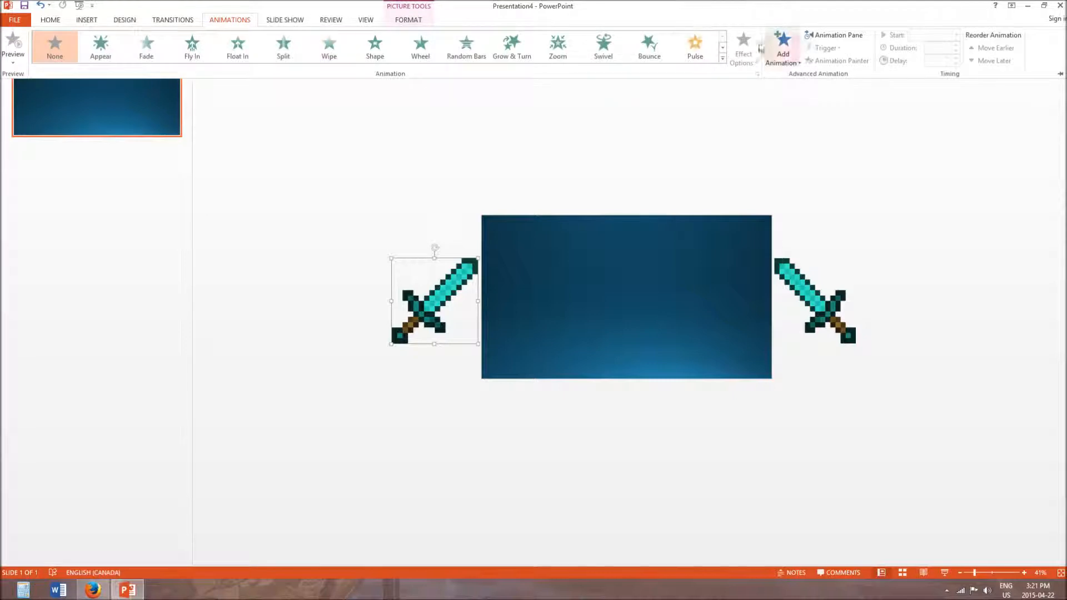
click(789, 49)
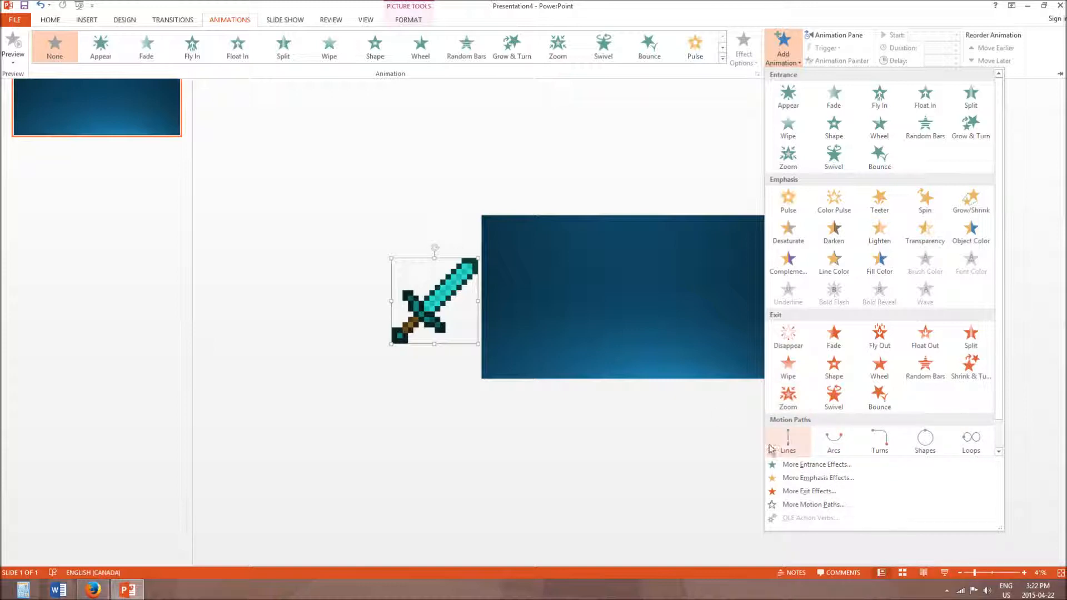
click(797, 454)
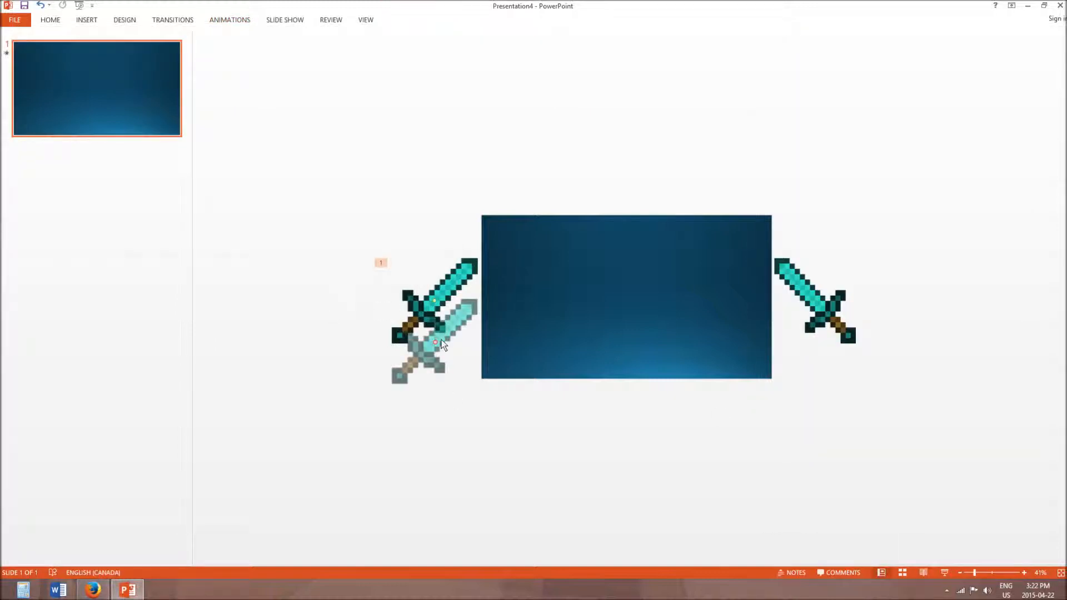
drag(433, 341, 622, 299)
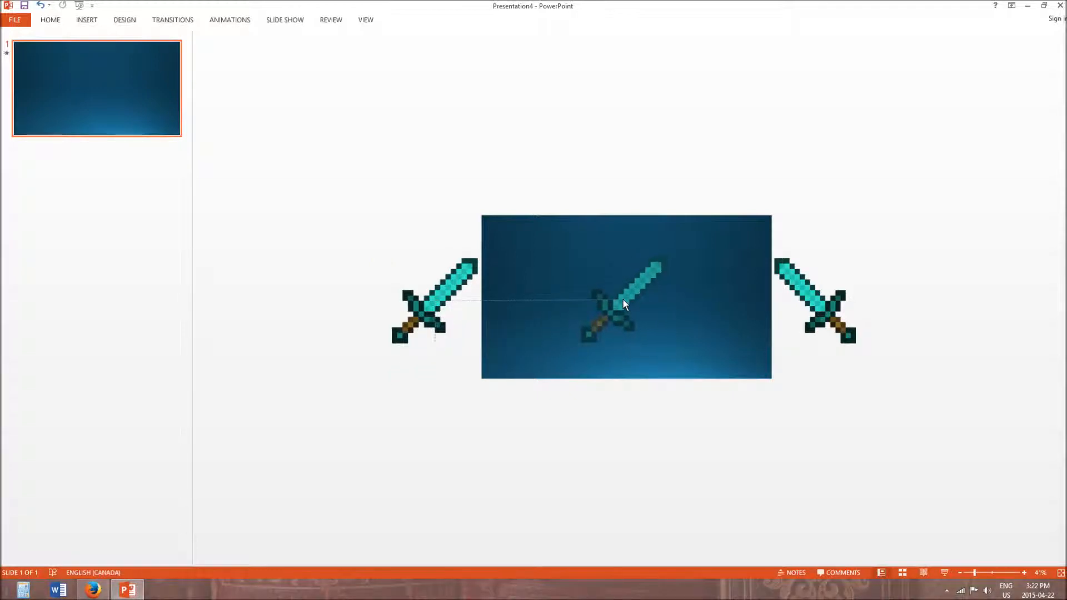
- Preview the left sword's motion from the Animation Pane and shift its path's end point slightly further left
click(236, 21)
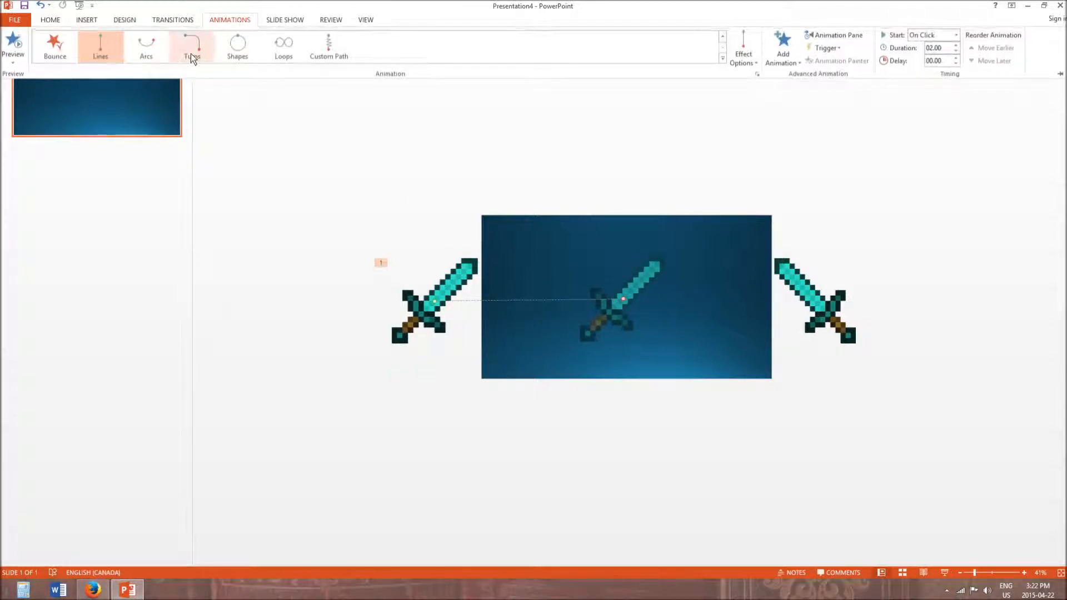
click(851, 34)
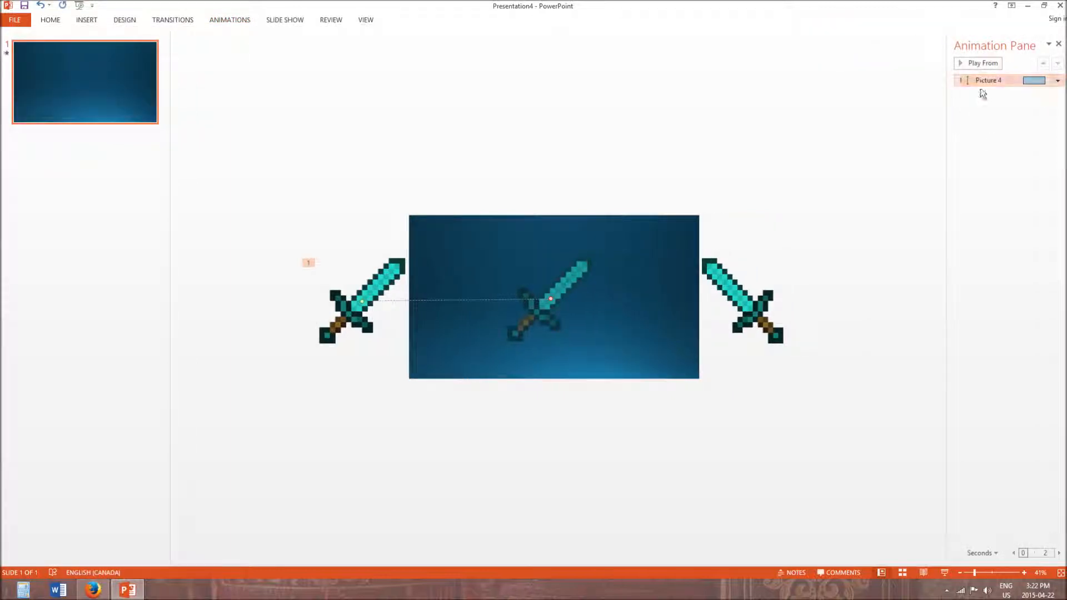
click(978, 65)
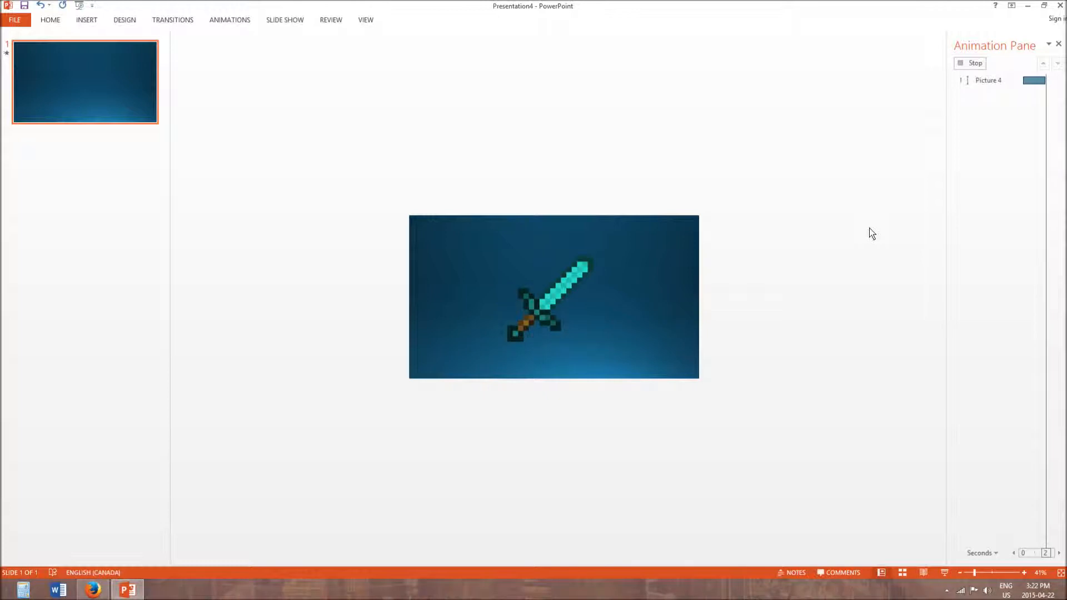
click(582, 314)
drag(550, 298, 539, 298)
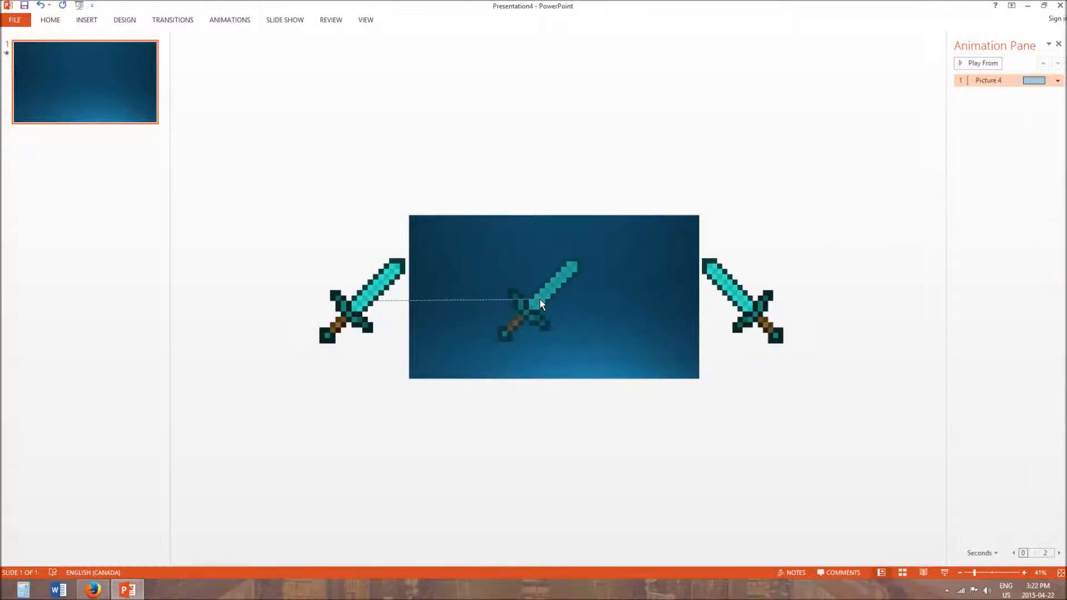
- Add a Lines motion path to the mirrored sword, ending at the left sword's end point
click(751, 309)
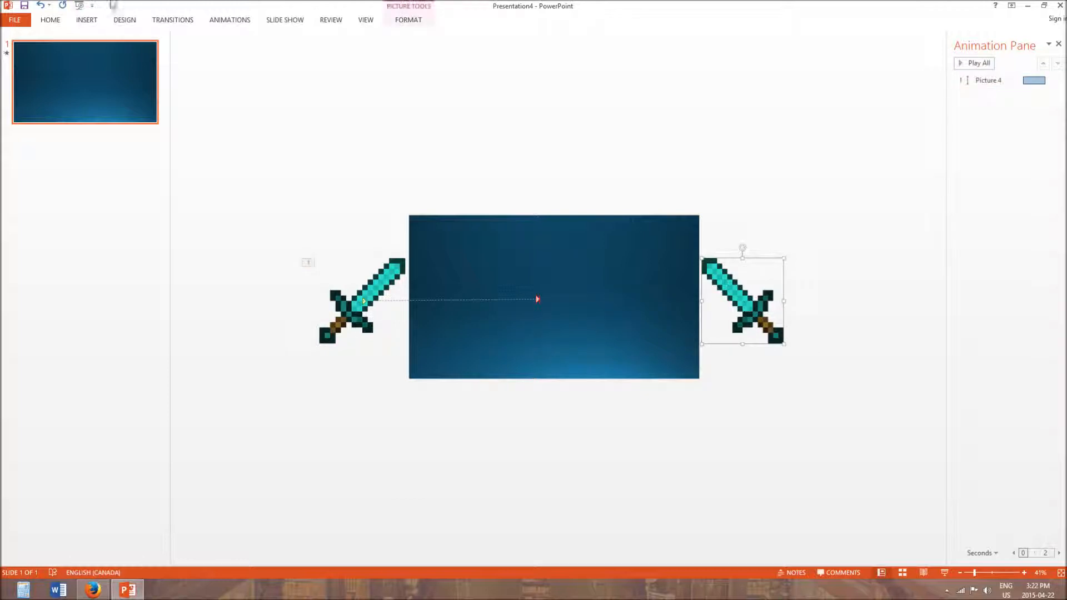
click(236, 21)
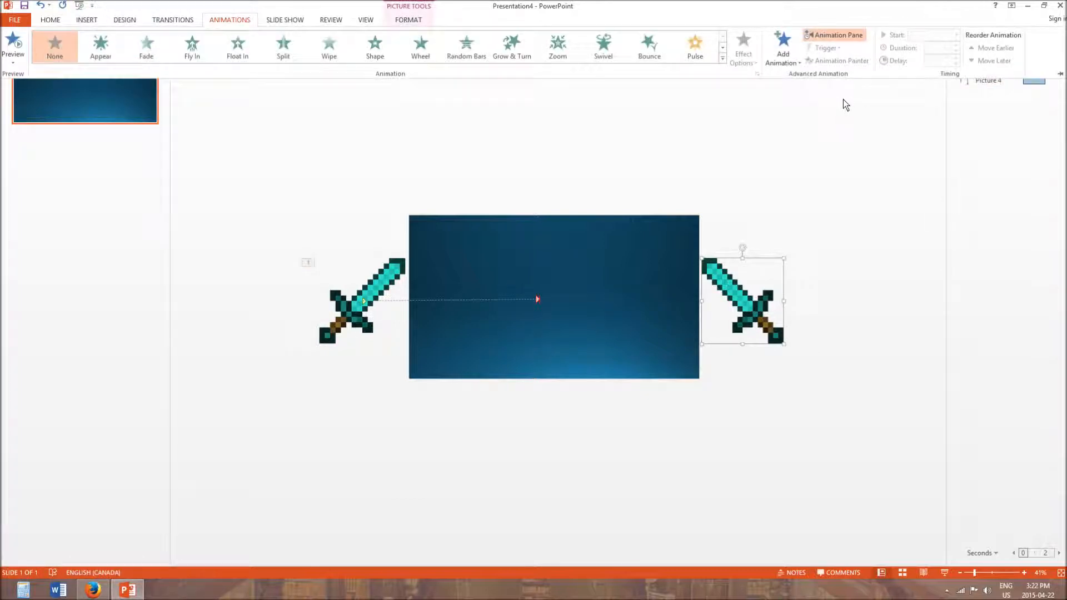
click(769, 45)
click(788, 439)
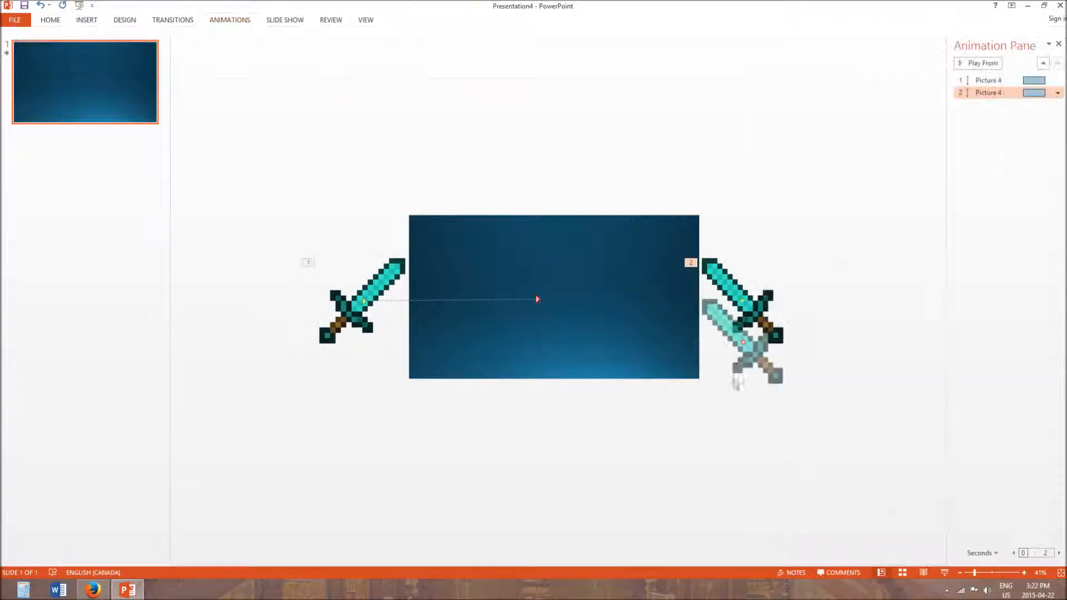
drag(744, 343, 538, 299)
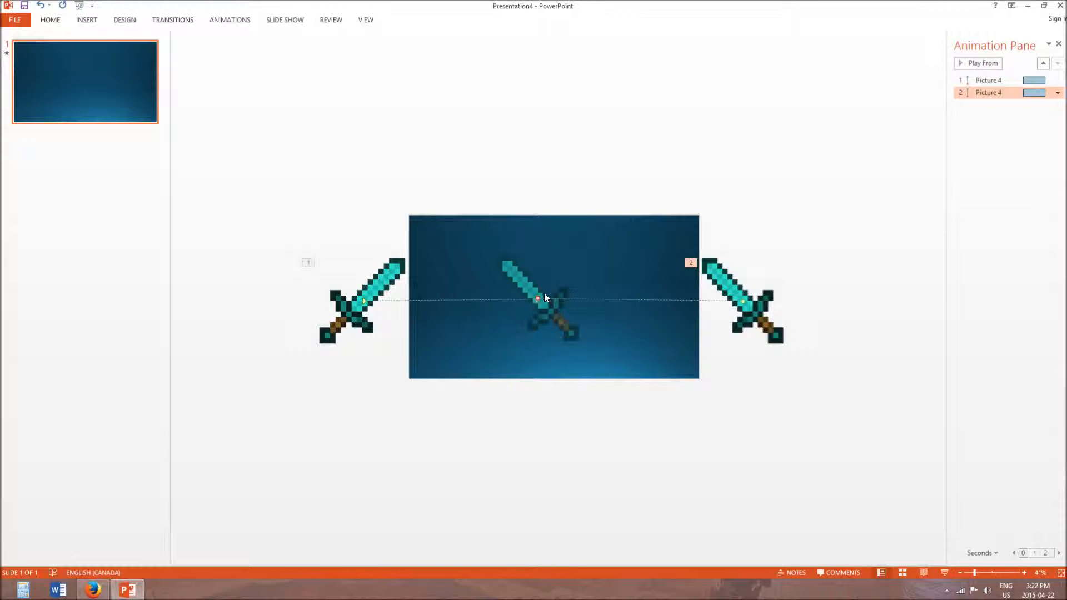
- Separate the two path end points so the swords cross, one just right and the other just left of the slide's centre
drag(538, 300, 567, 299)
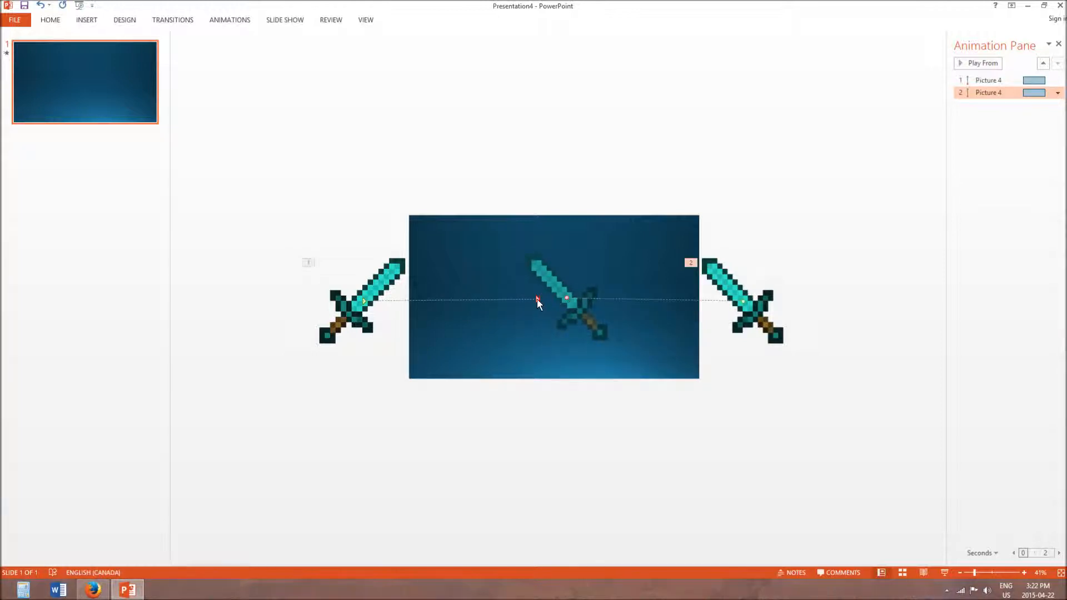
click(537, 298)
drag(539, 298, 534, 298)
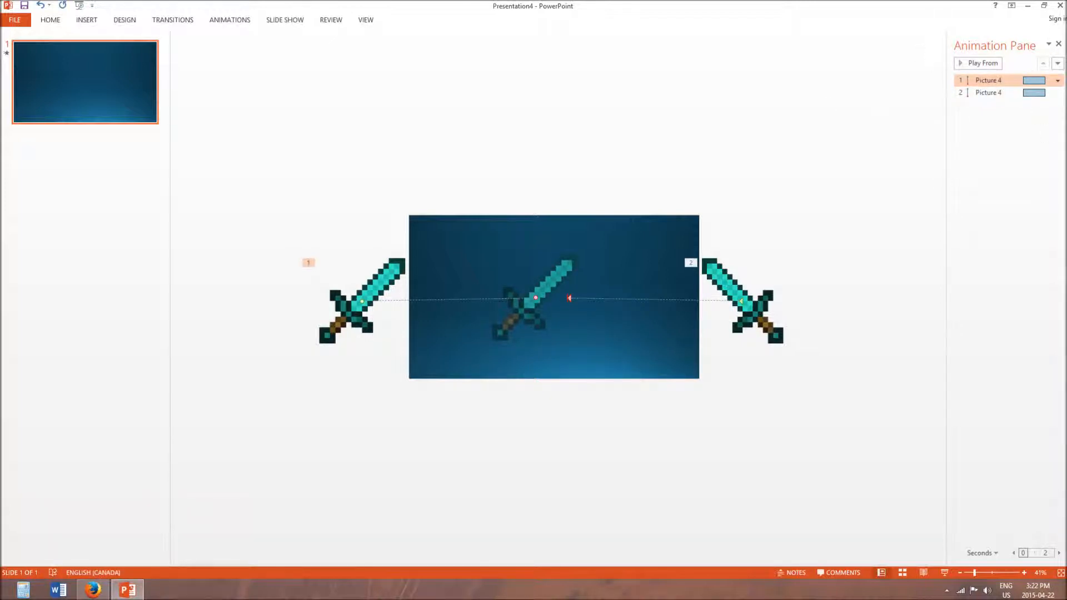
click(1058, 81)
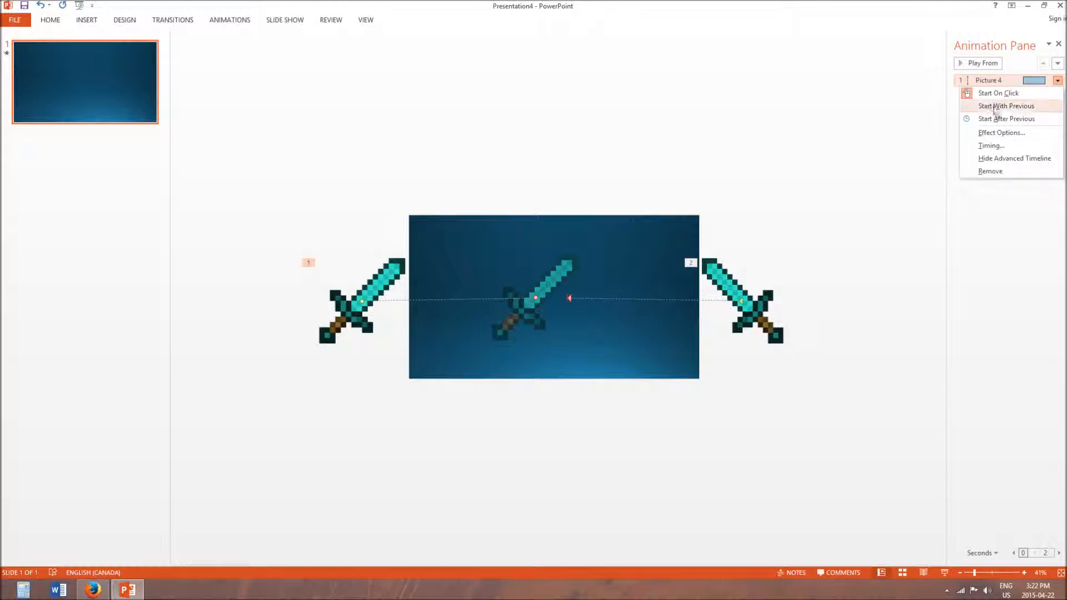
click(982, 189)
click(1053, 93)
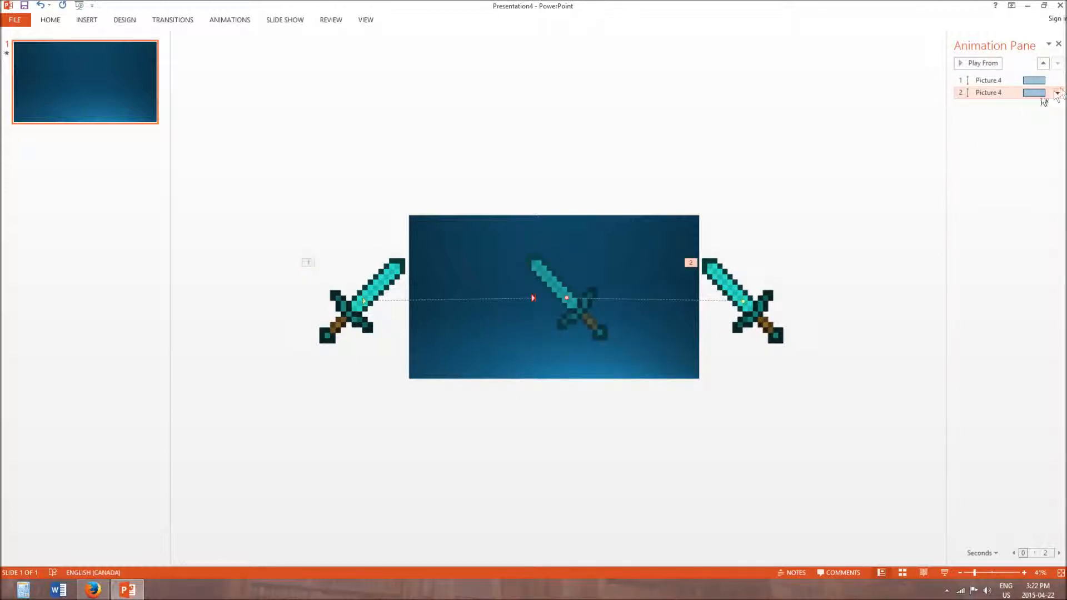
click(1057, 94)
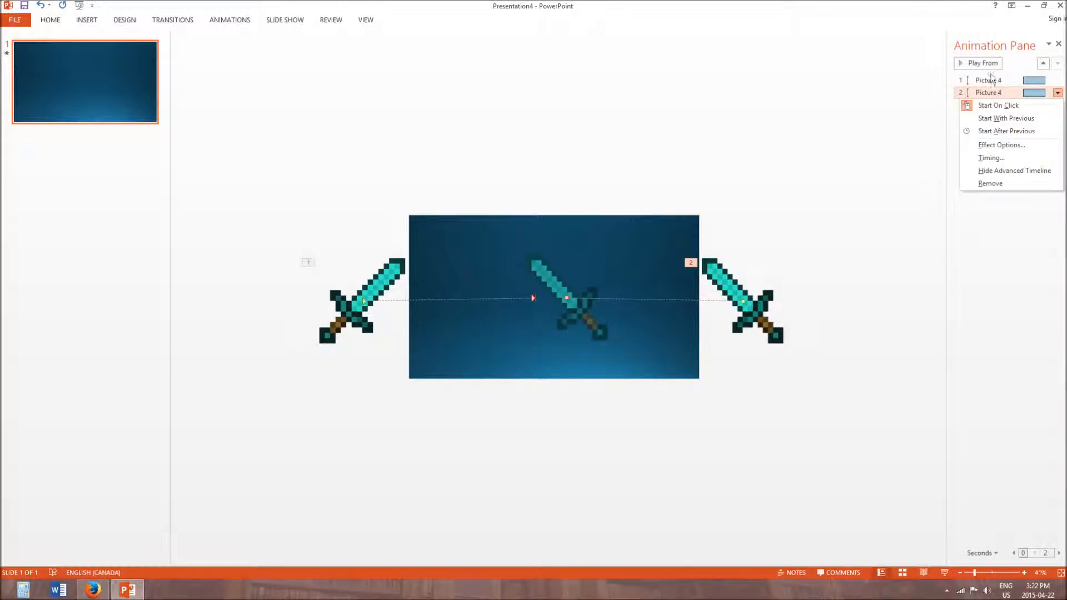
click(1057, 94)
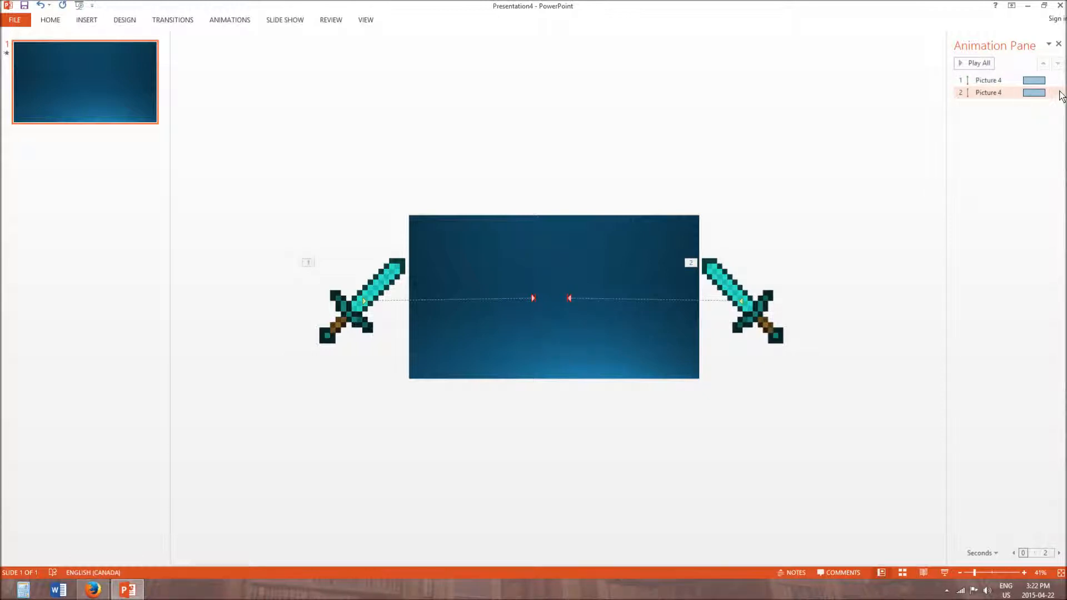
click(1057, 94)
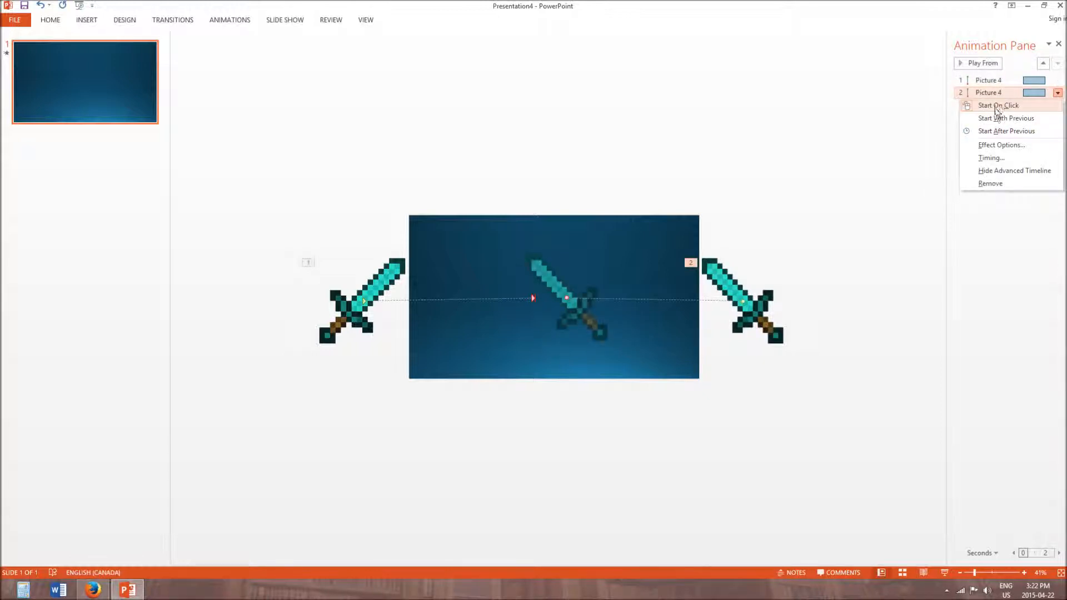
click(1038, 260)
- Set the left sword's animation to Start After Previous and the mirrored sword's to Start With Previous
click(1058, 83)
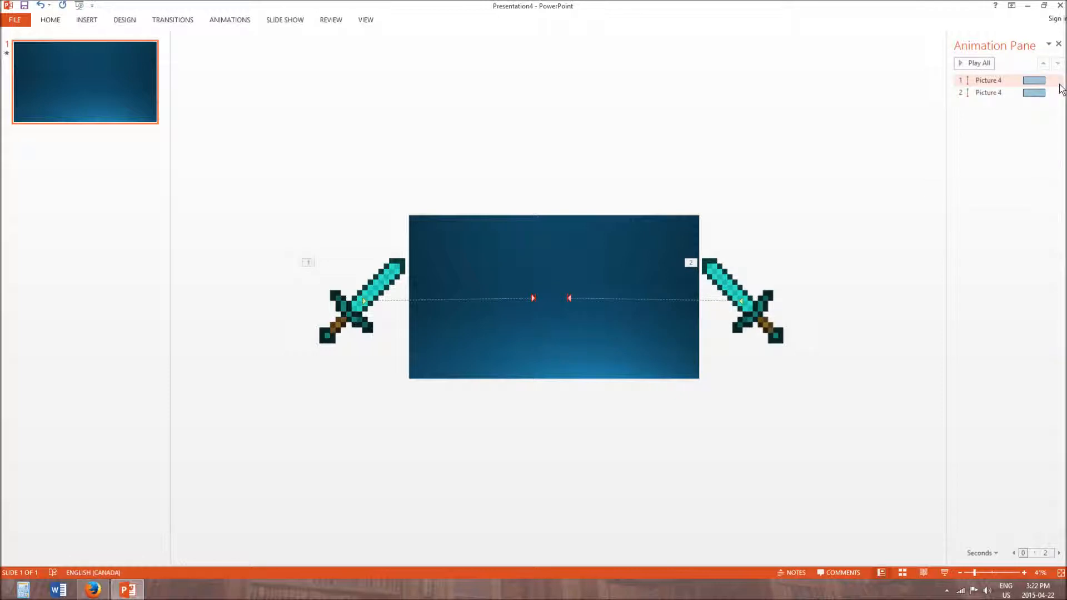
click(1057, 83)
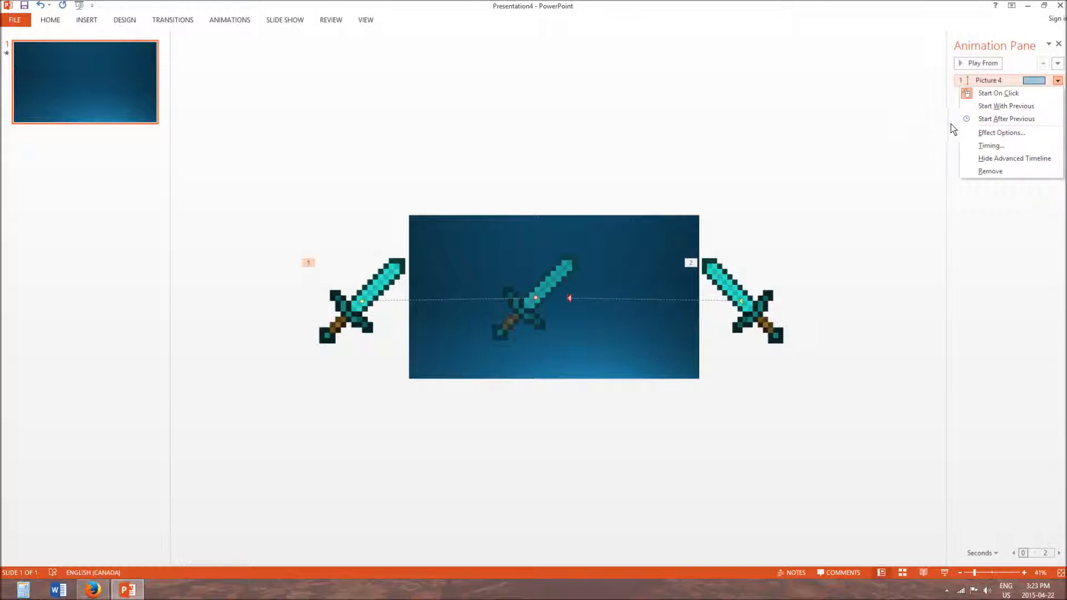
click(994, 118)
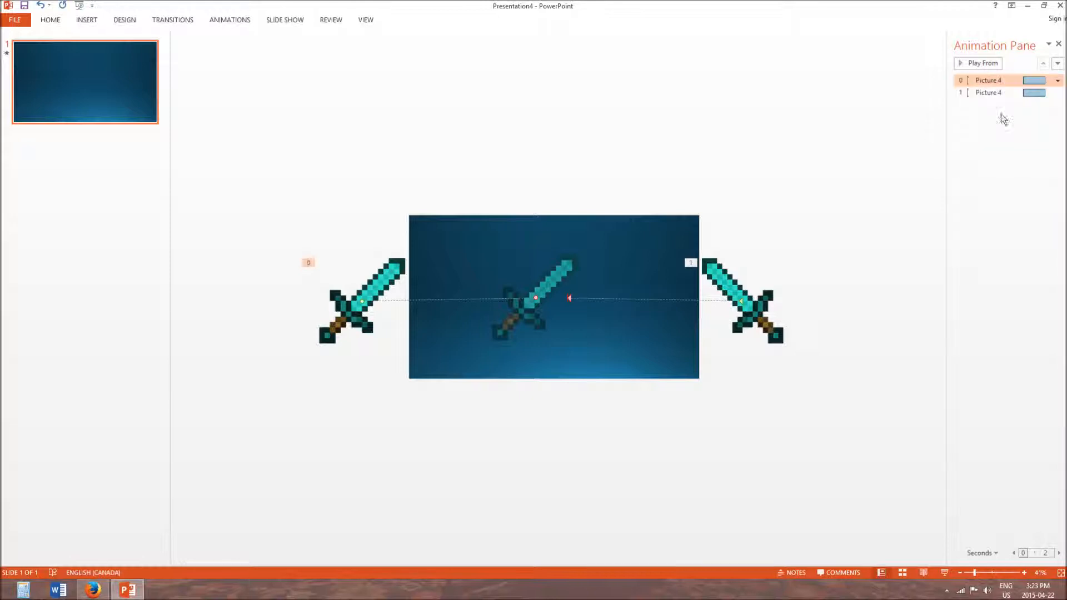
click(1055, 93)
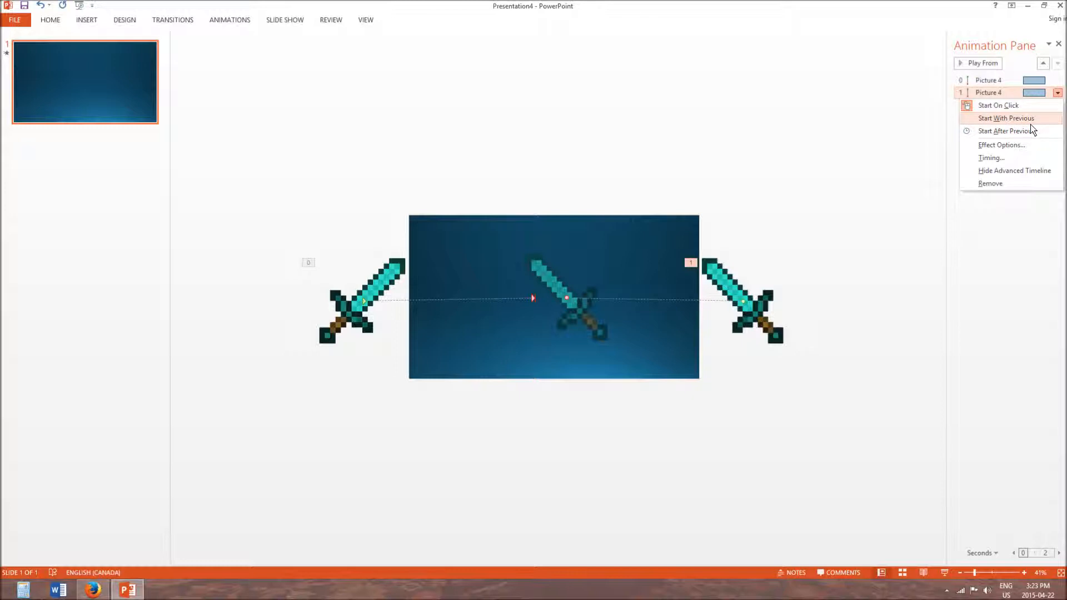
click(1006, 118)
- Preview the crossing swords and fine-tune both motion path end points slightly closer together around the slide's centre
click(989, 80)
click(983, 61)
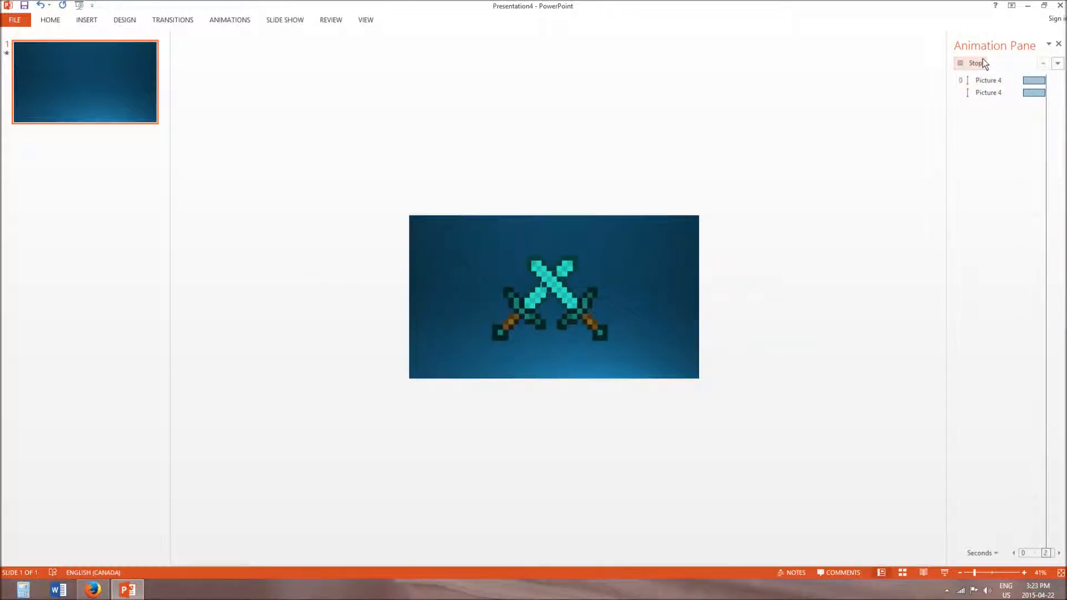
click(958, 65)
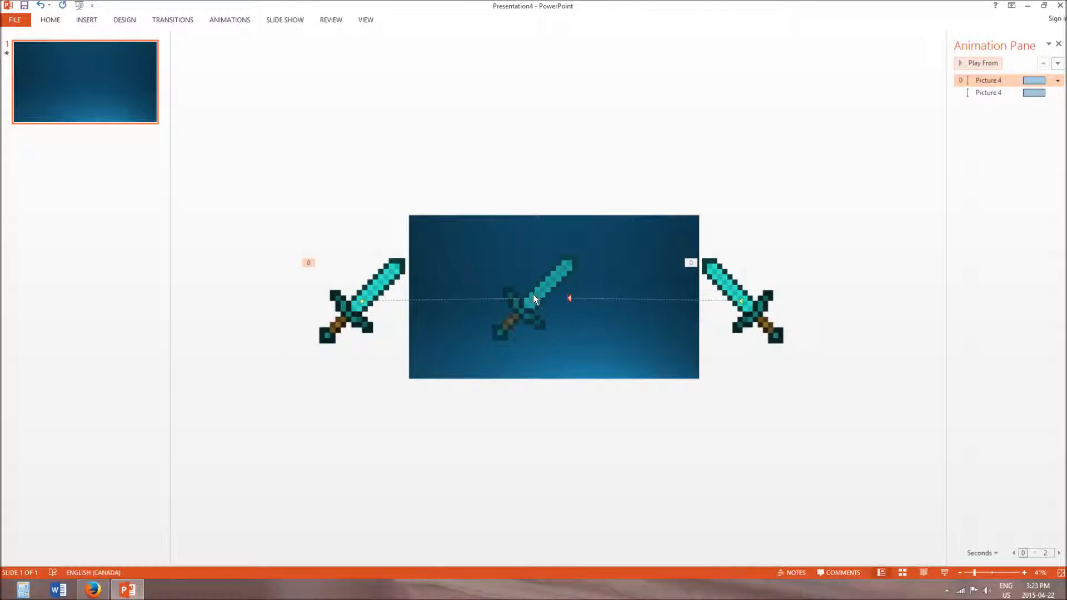
drag(536, 295, 562, 298)
click(569, 294)
click(970, 63)
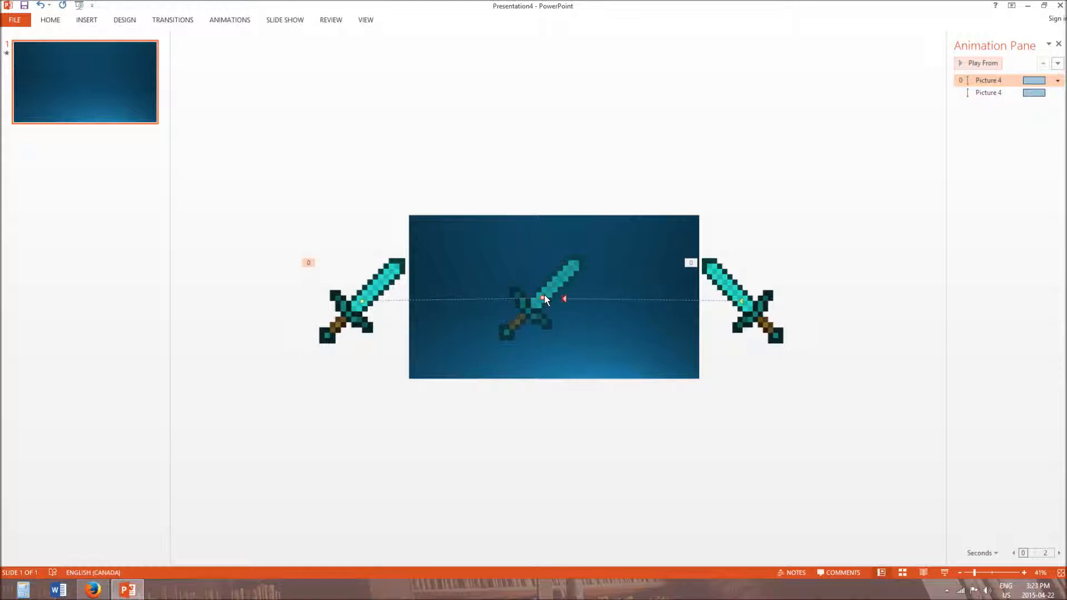
drag(542, 296, 539, 298)
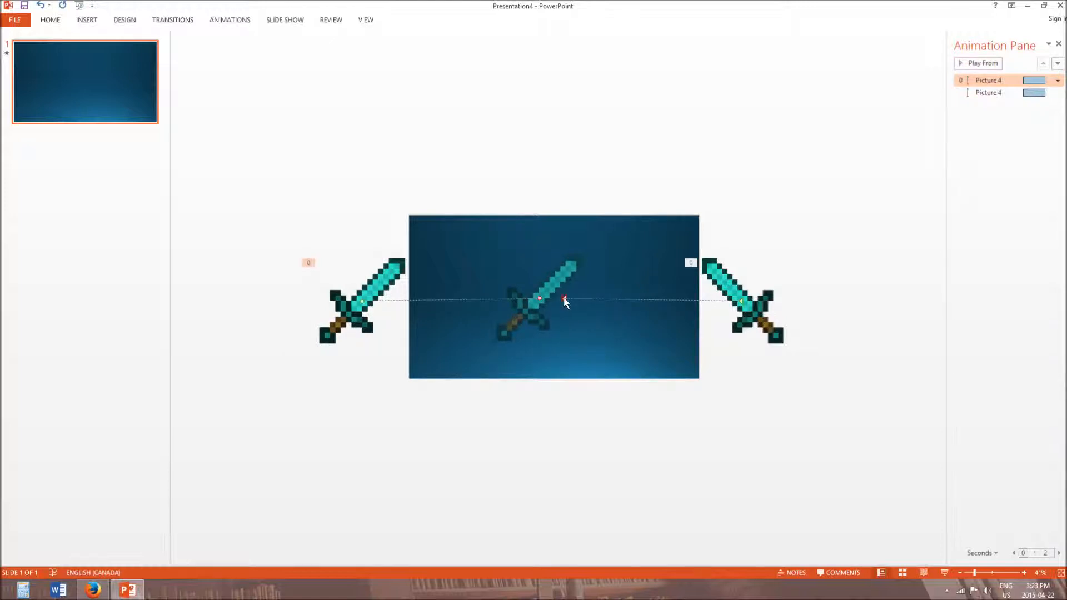
click(564, 298)
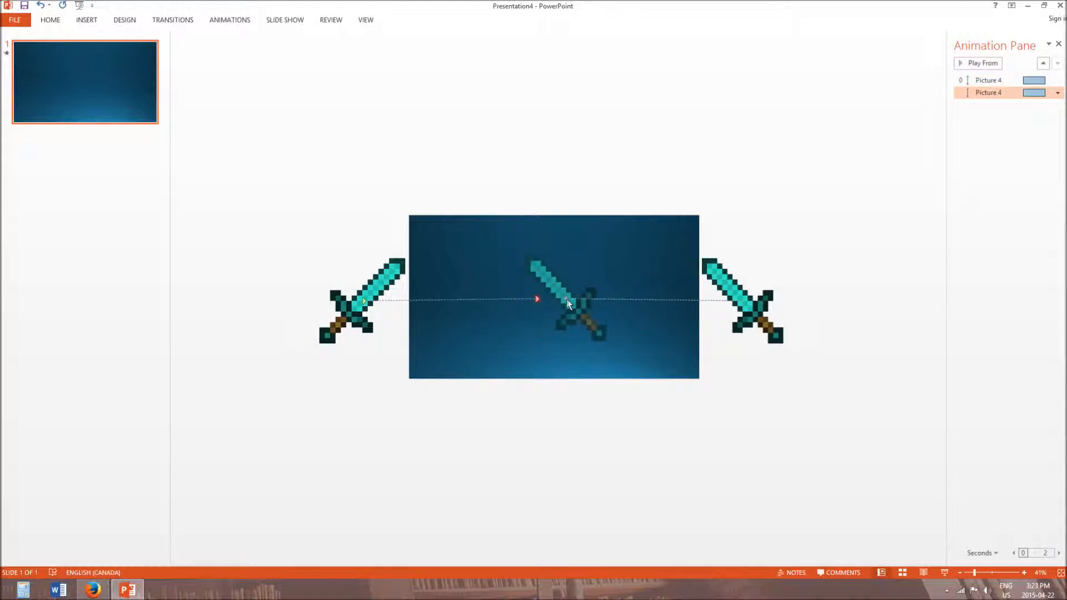
click(973, 64)
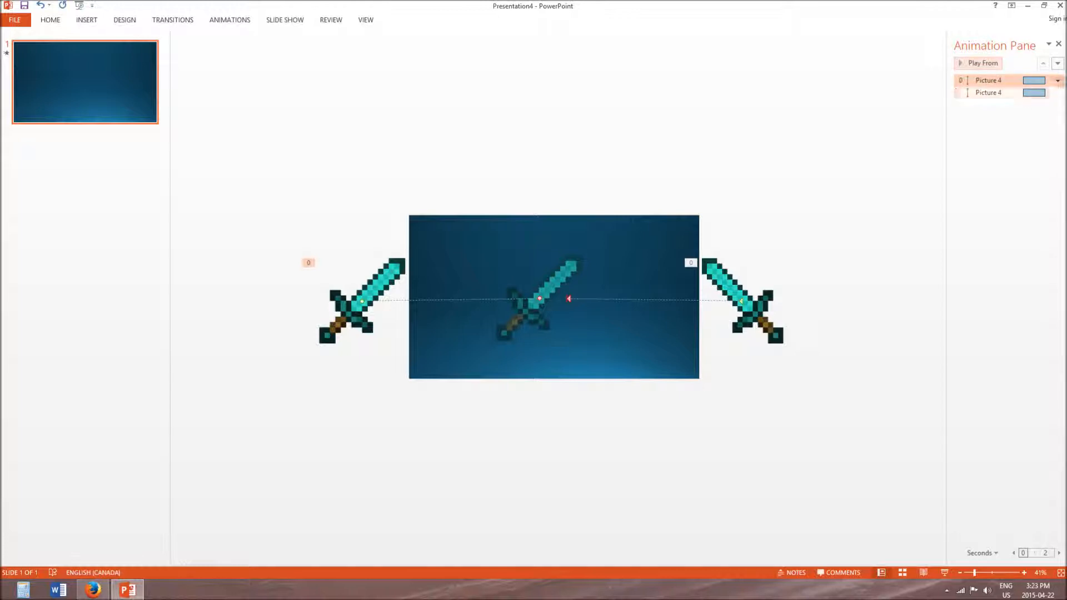
click(1056, 81)
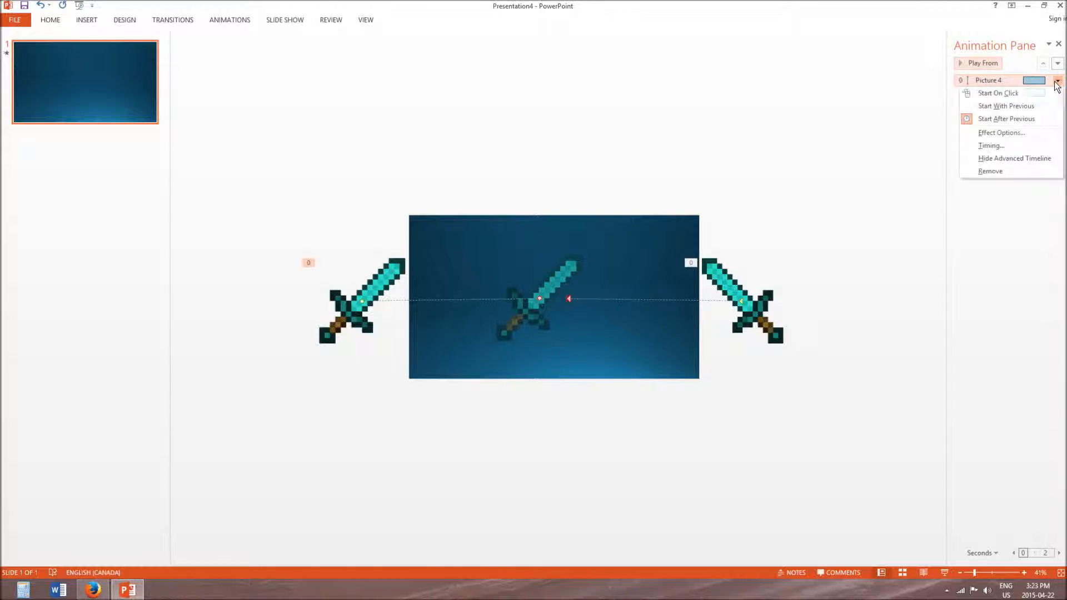
click(910, 214)
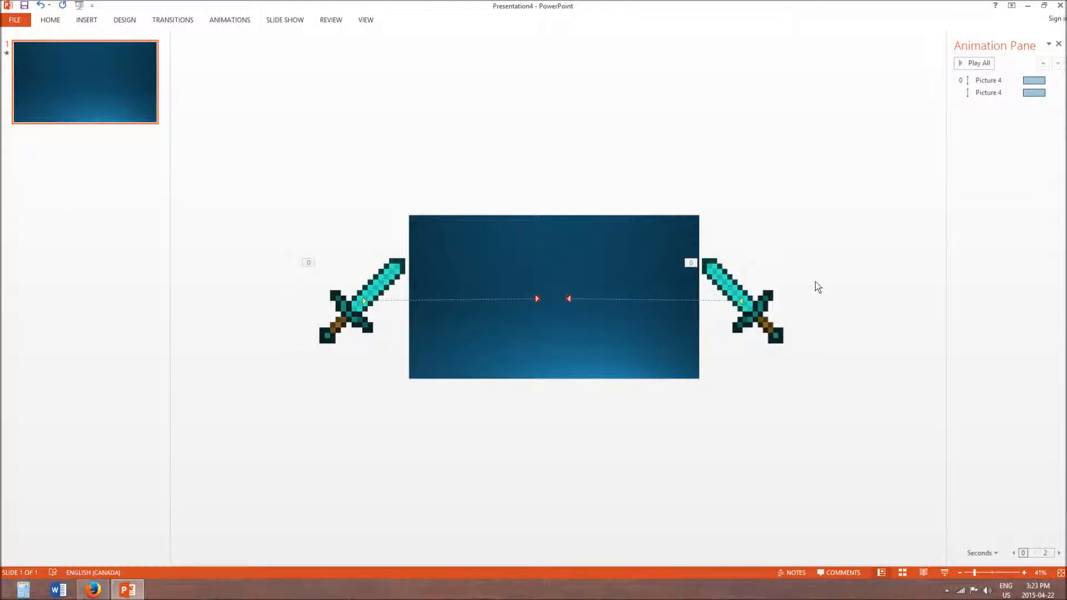
click(1052, 91)
double_click(1052, 90)
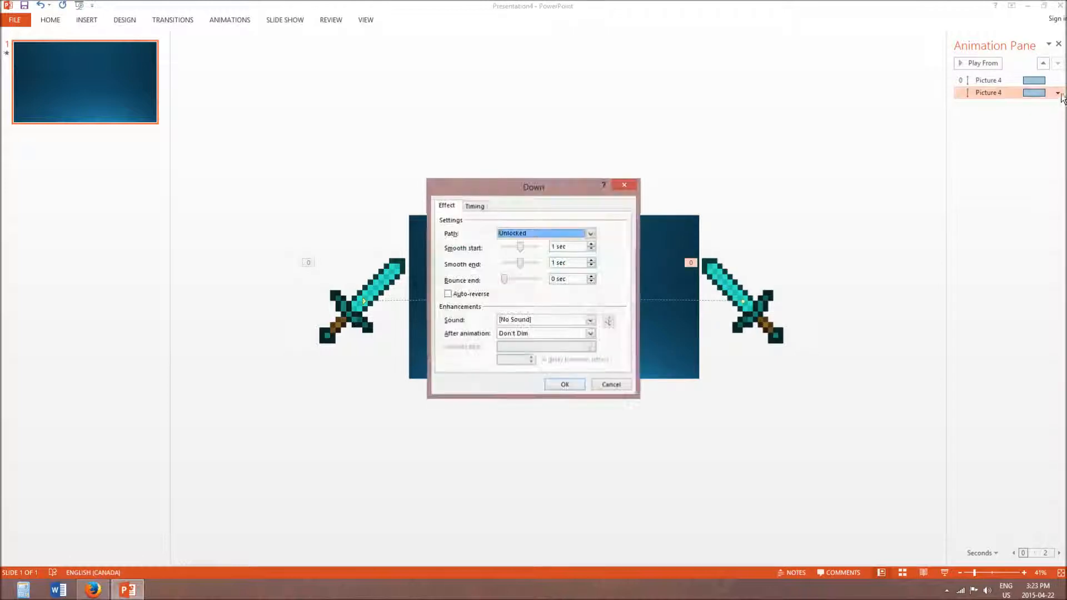
click(611, 384)
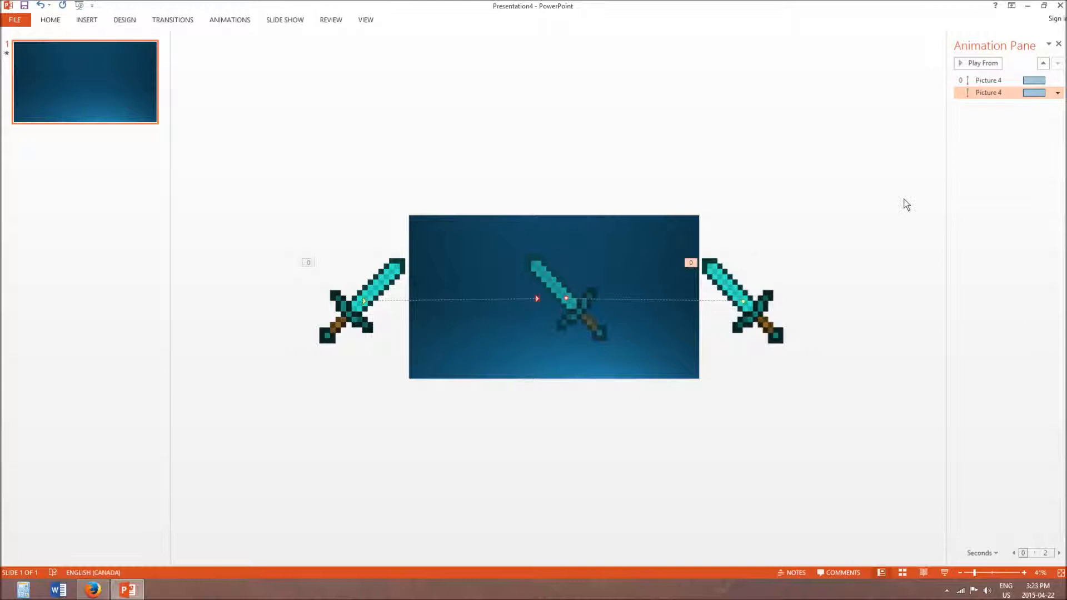
click(1059, 82)
click(1060, 81)
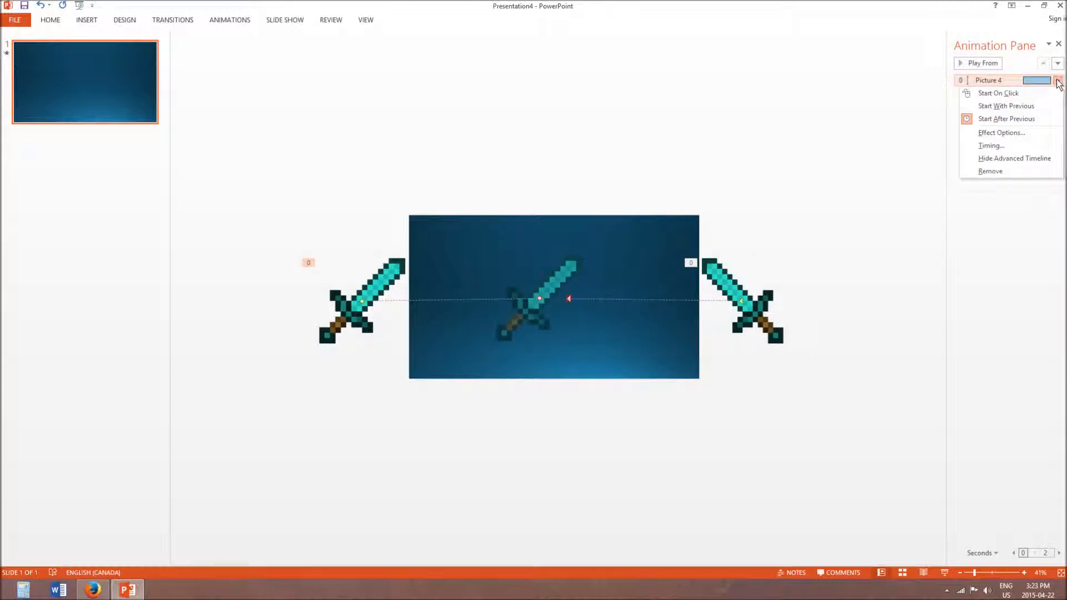
click(994, 225)
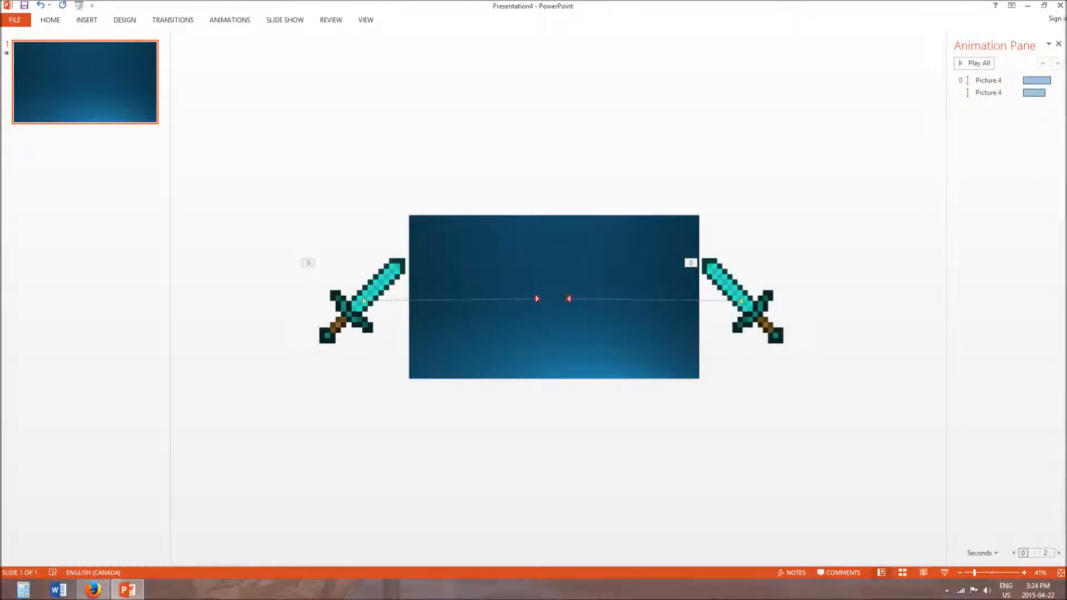
- Check the start options of the mirrored sword's animation and preview the sword animations
click(1044, 93)
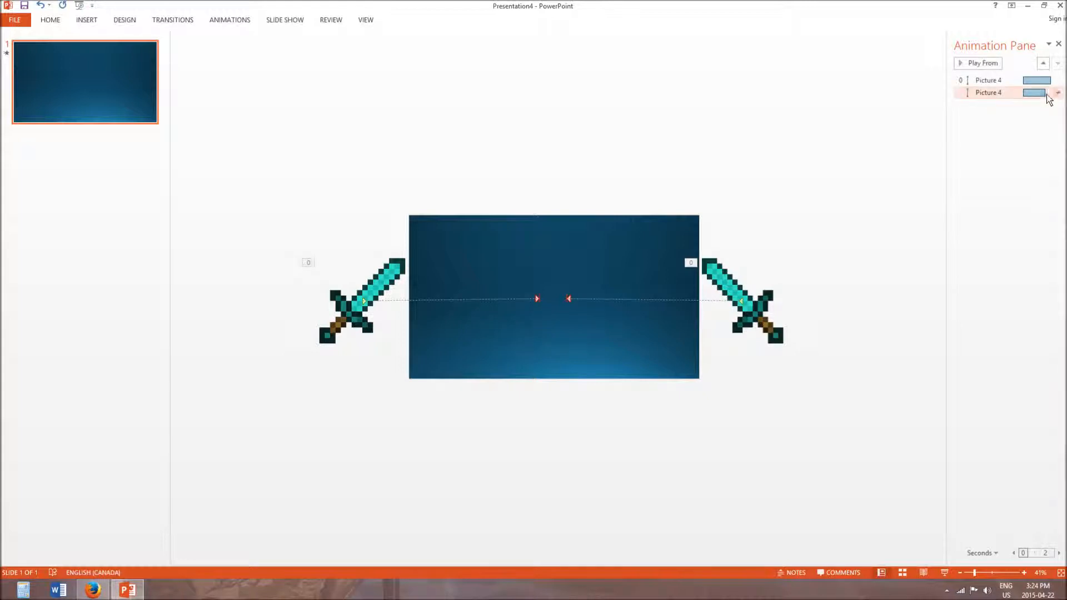
click(1057, 93)
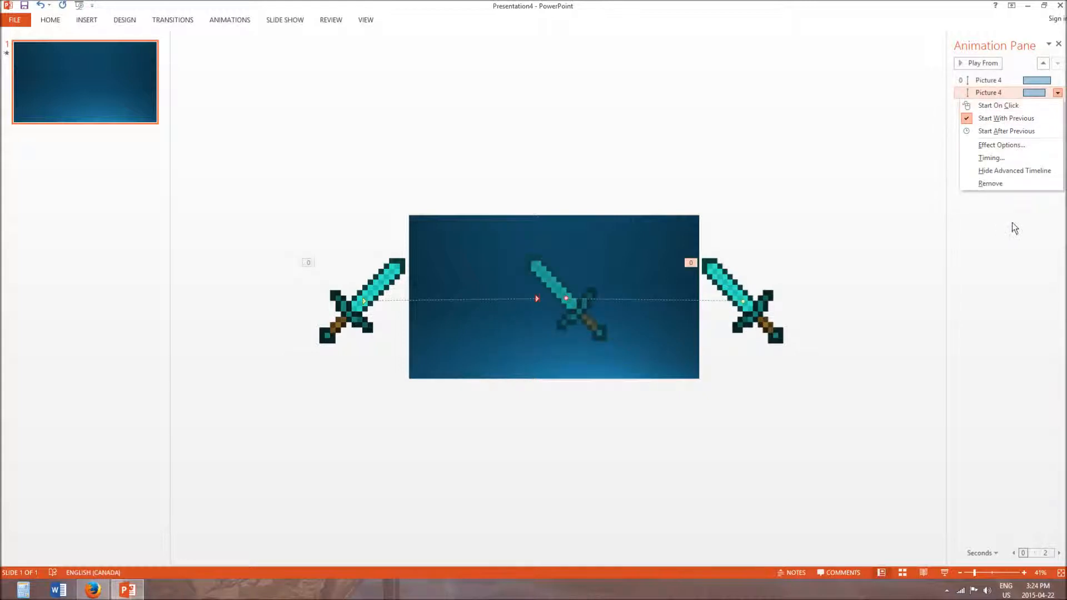
click(1008, 280)
click(975, 63)
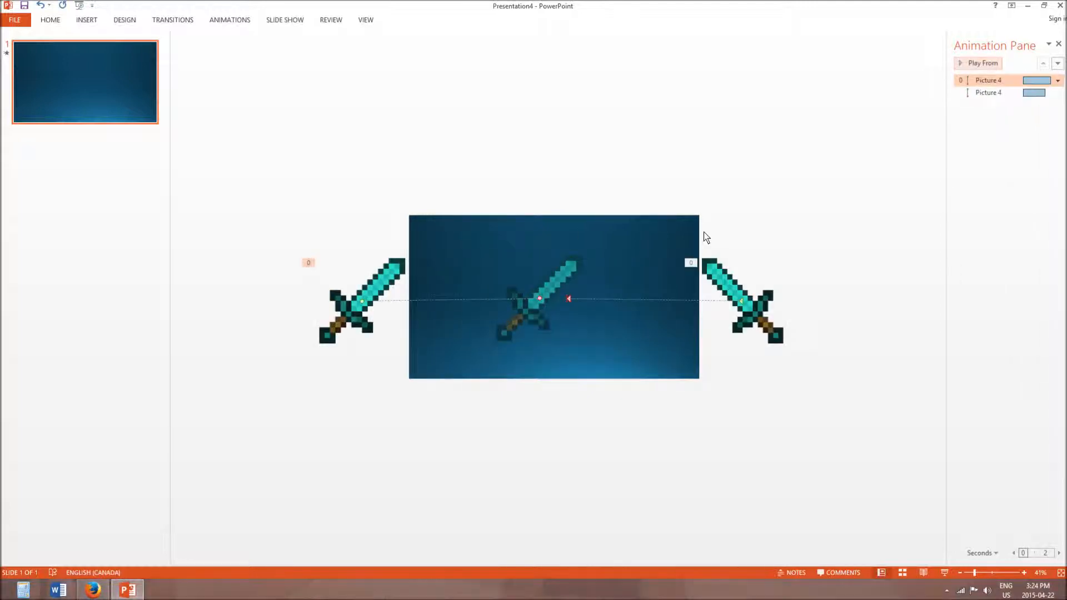
- Set the duration of the mirrored sword's motion path to 2 seconds (Medium)
click(1060, 93)
click(1057, 94)
click(1042, 161)
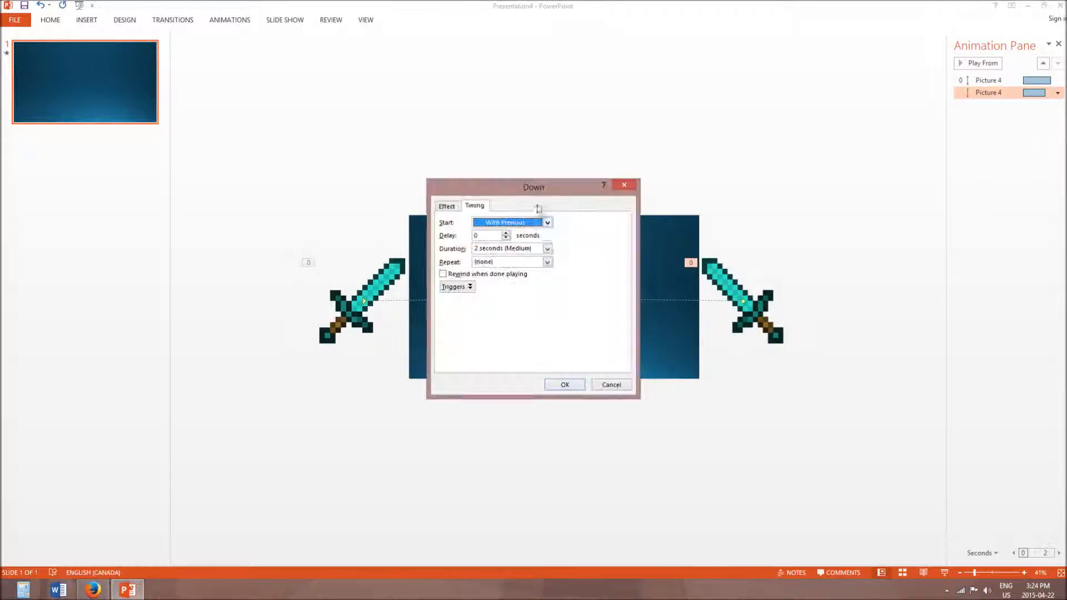
click(547, 249)
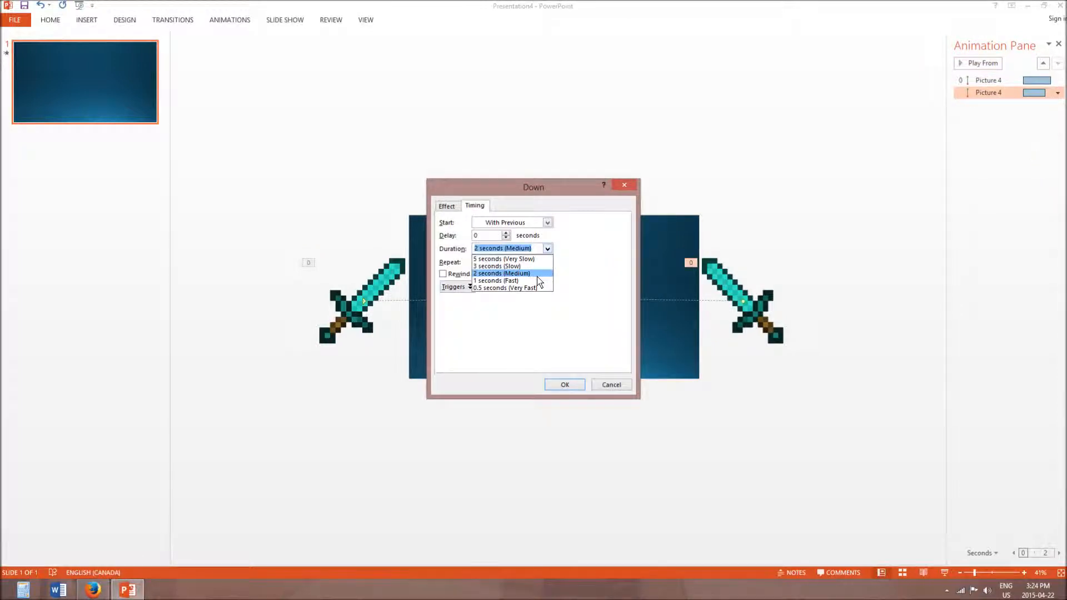
click(537, 276)
click(550, 383)
- Set the duration of the left sword's motion path to 2 seconds (Medium) as well
click(1058, 81)
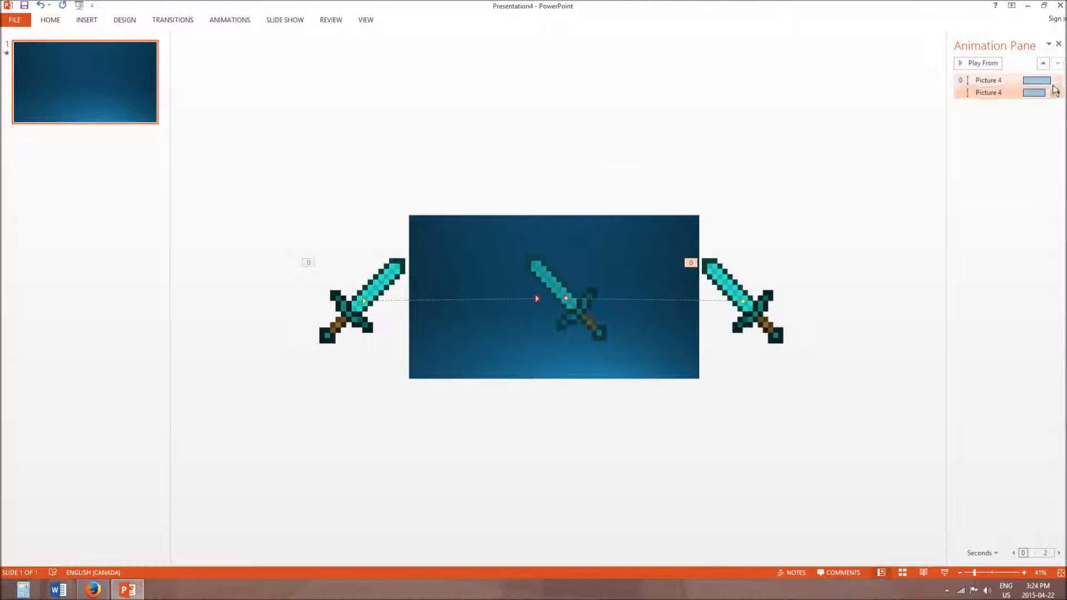
click(1058, 81)
click(1006, 147)
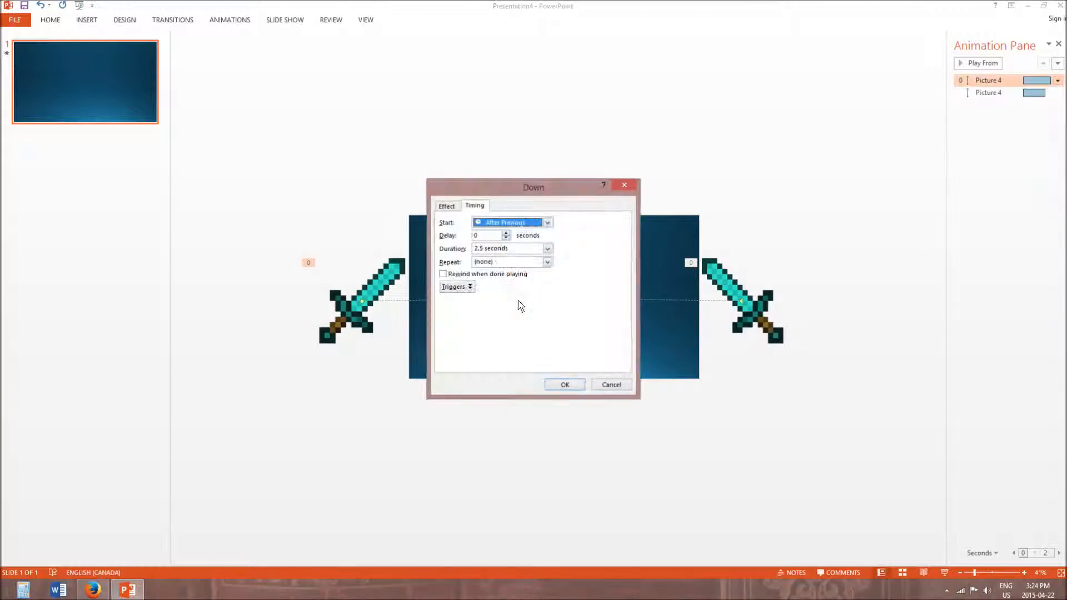
click(548, 250)
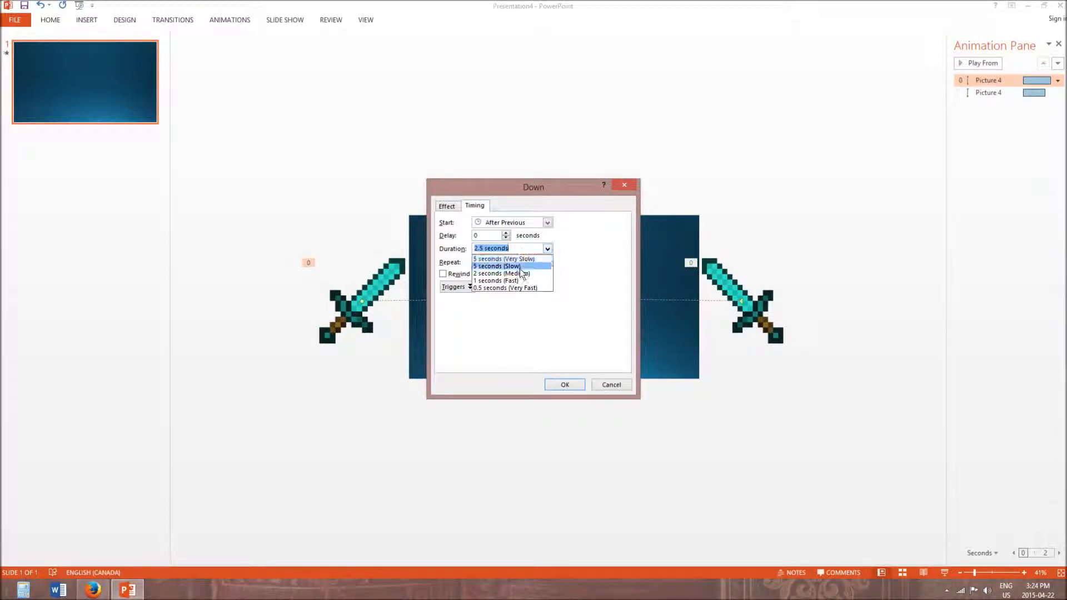
click(519, 267)
click(548, 249)
click(508, 273)
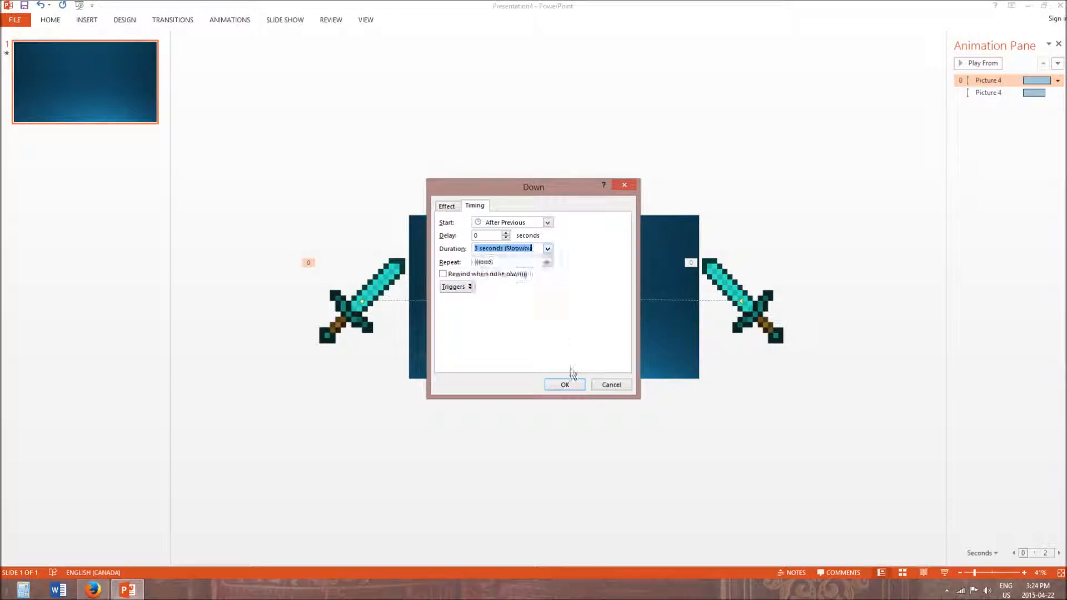
click(564, 385)
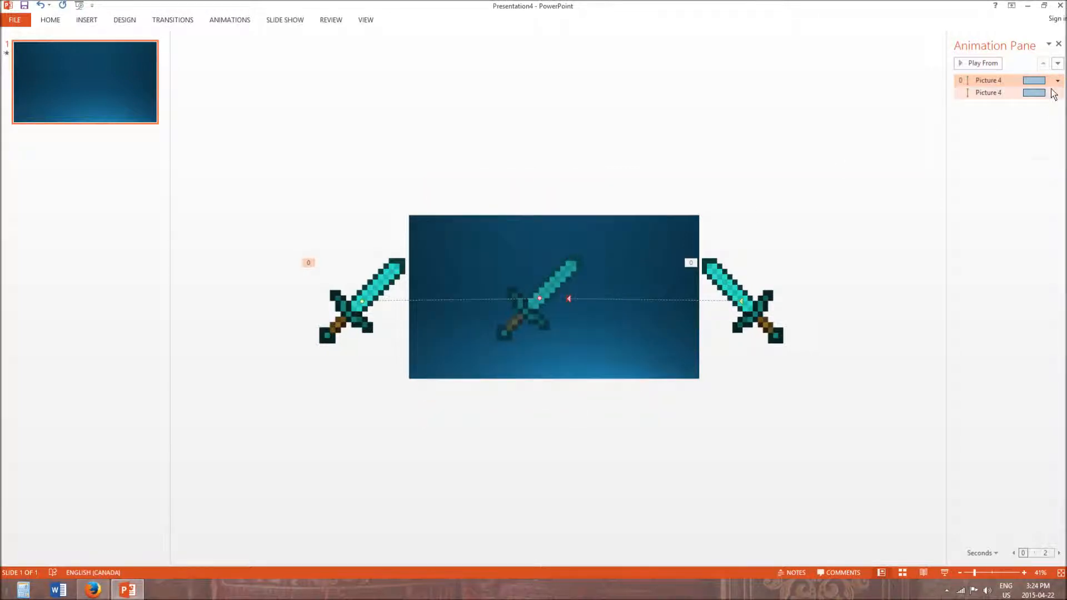
- Review the left sword's animation timing settings and preview both crossing swords
click(1057, 80)
click(995, 218)
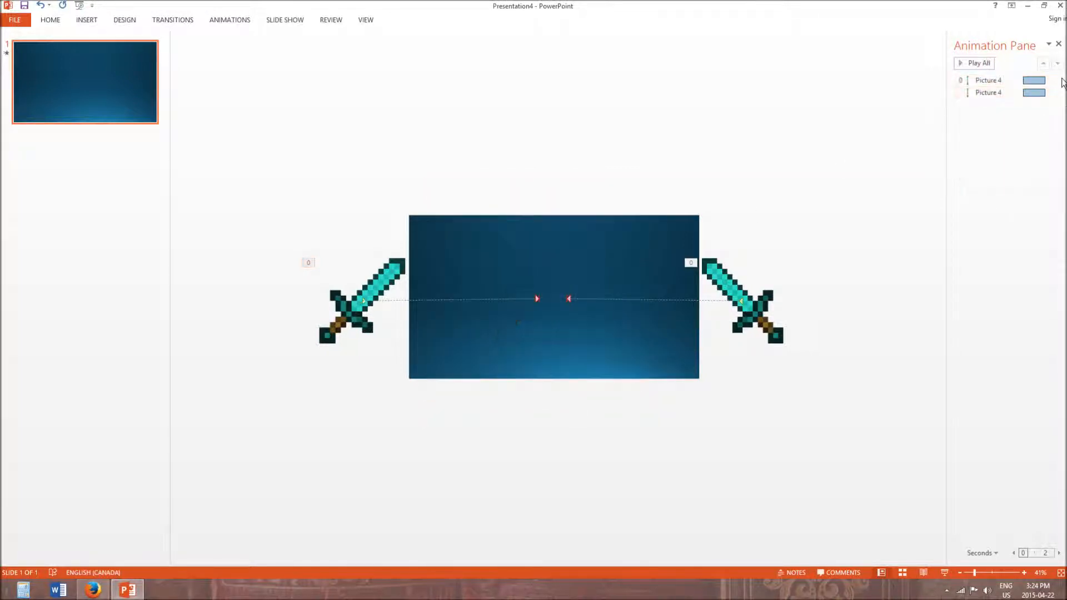
click(1057, 80)
click(1037, 146)
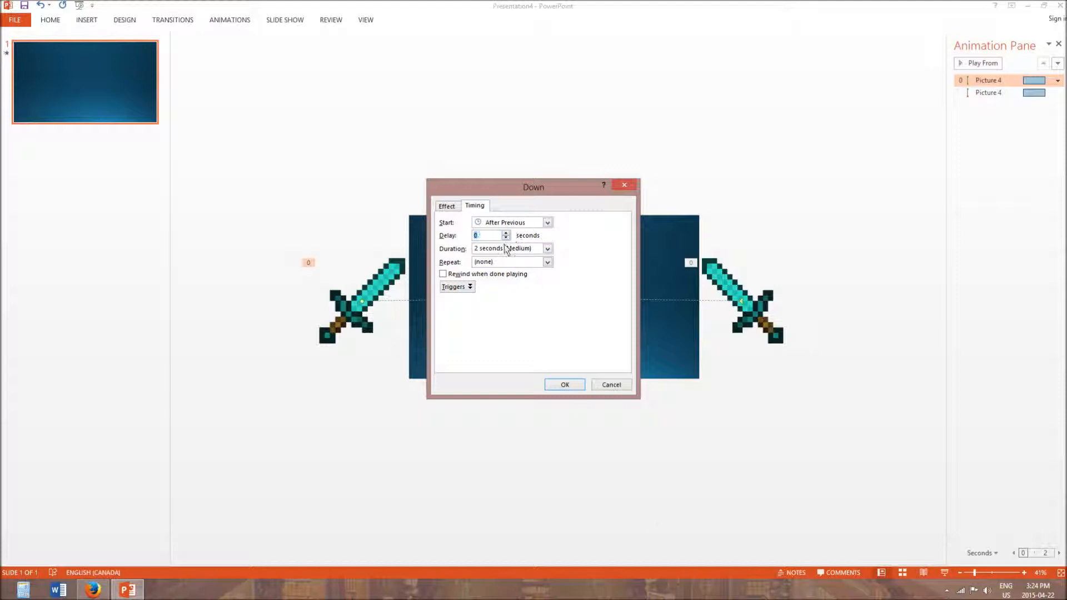
click(564, 384)
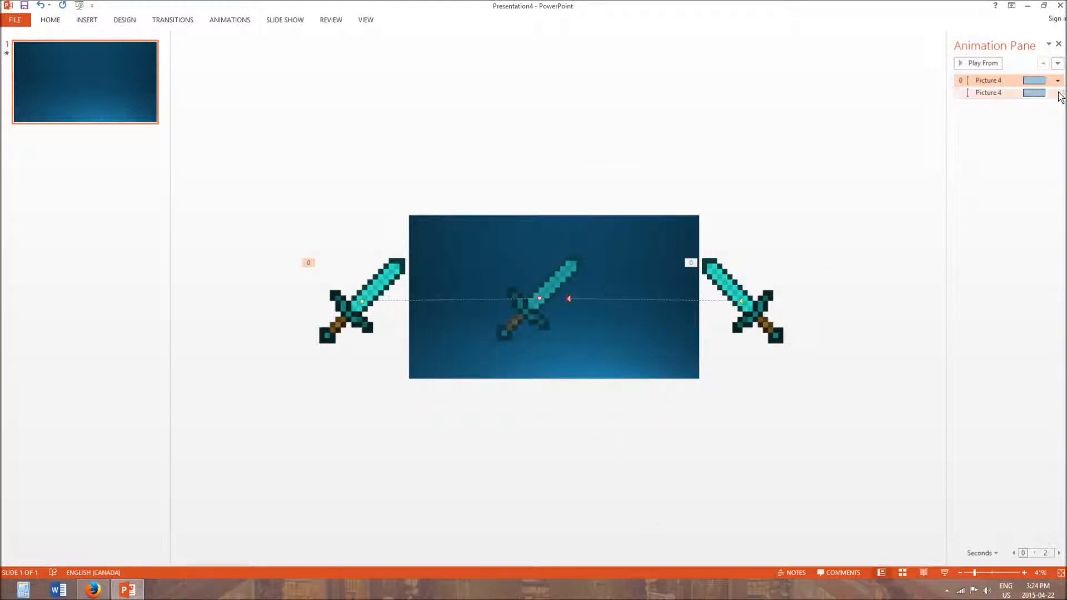
click(1057, 93)
click(1058, 82)
click(1053, 129)
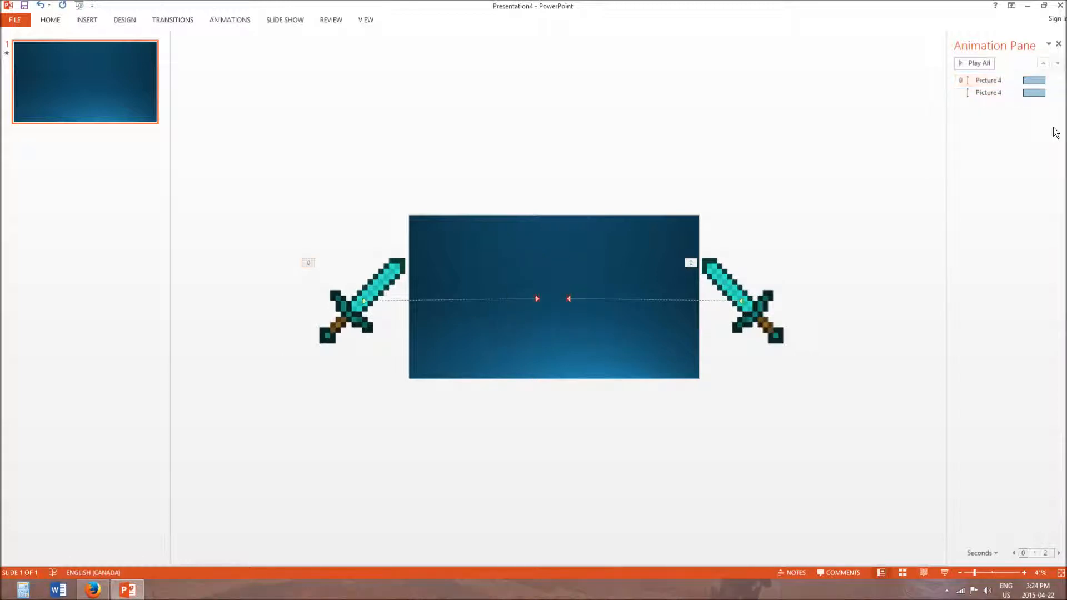
click(975, 64)
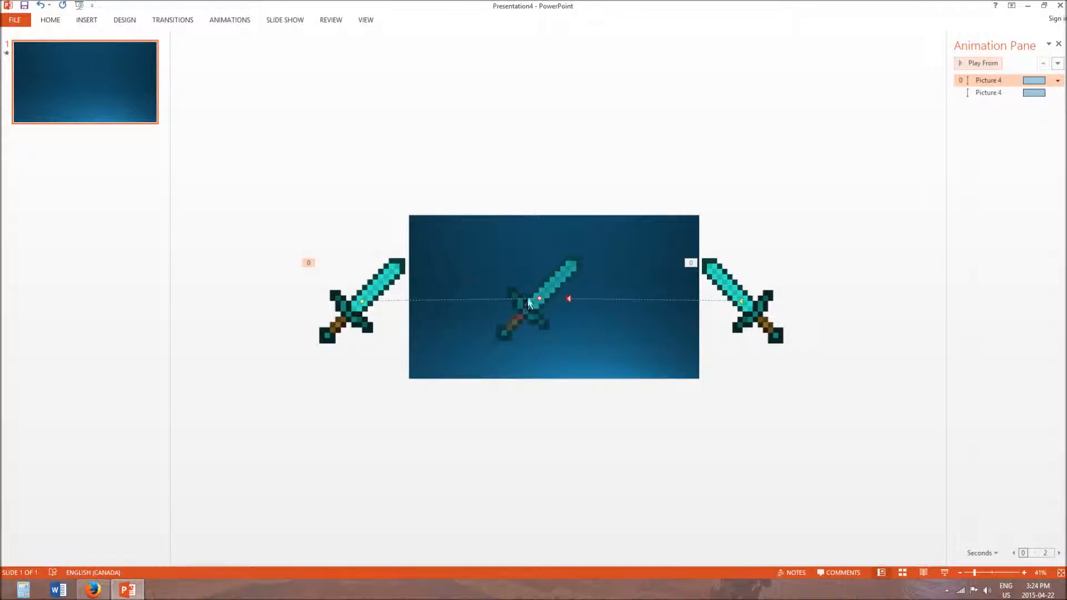
- Try adding a Pulse emphasis animation to the left sword, and remove it again
click(362, 304)
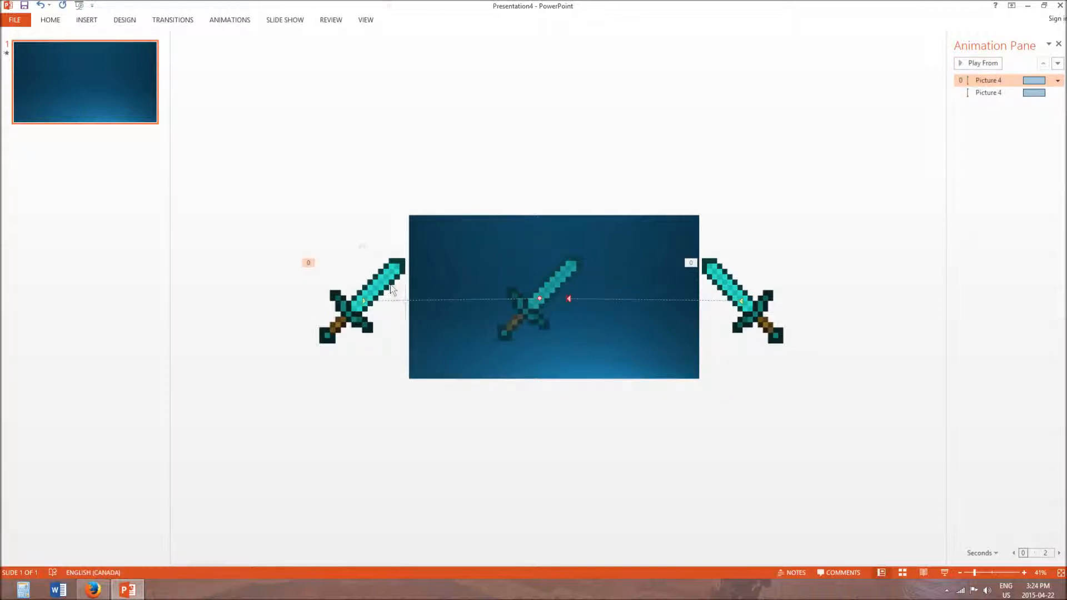
click(213, 19)
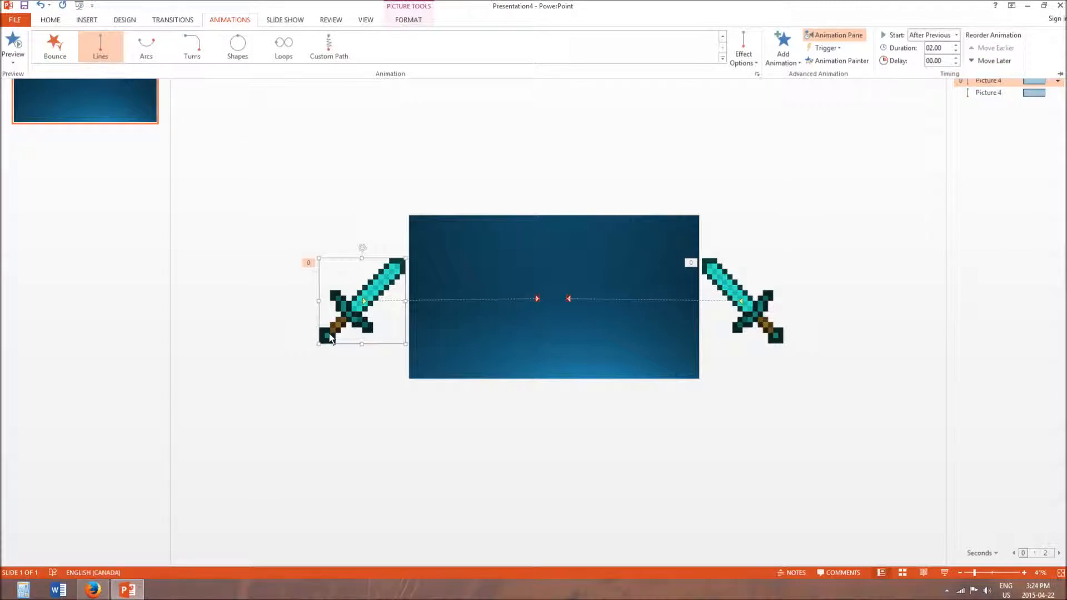
click(331, 369)
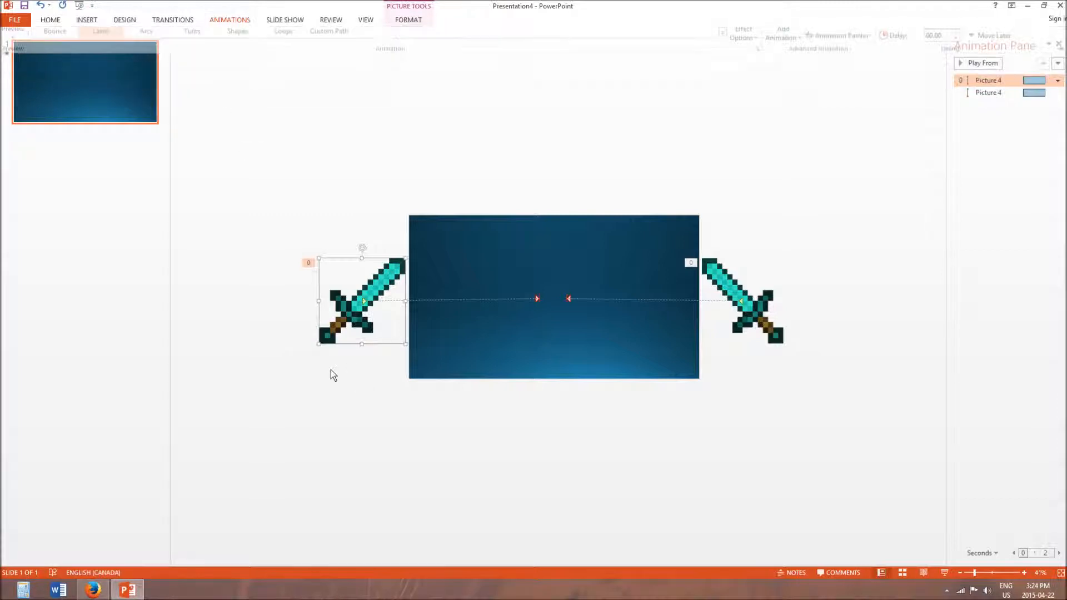
click(236, 19)
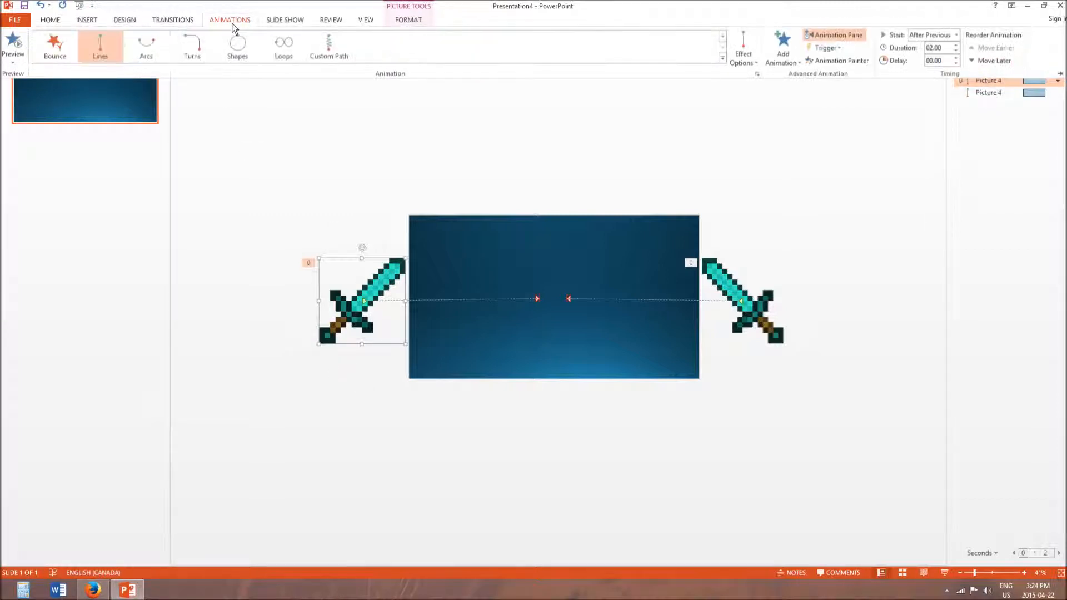
click(783, 42)
click(722, 58)
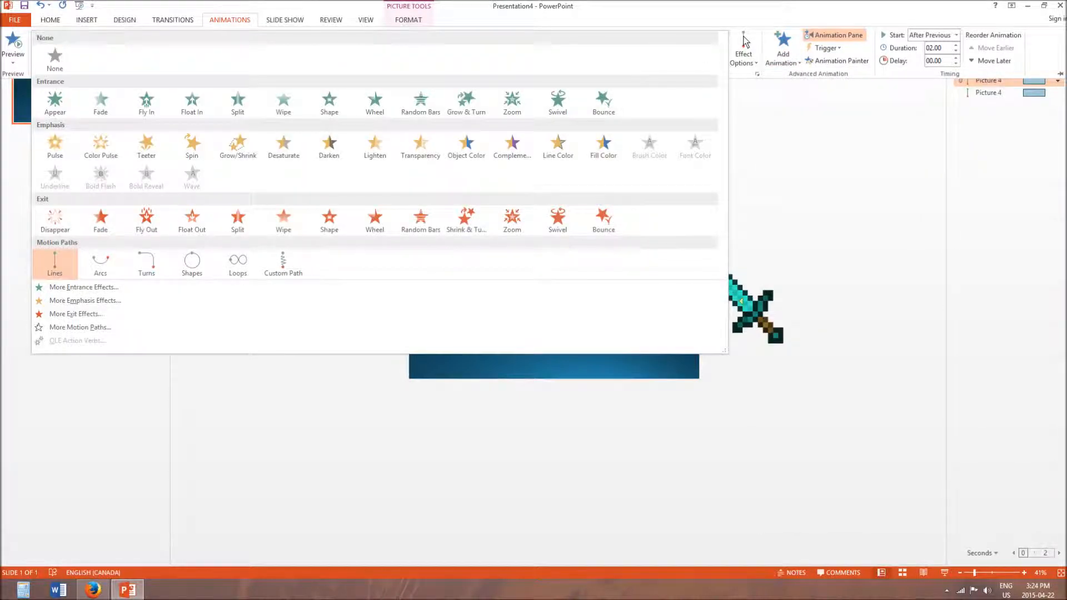
click(782, 41)
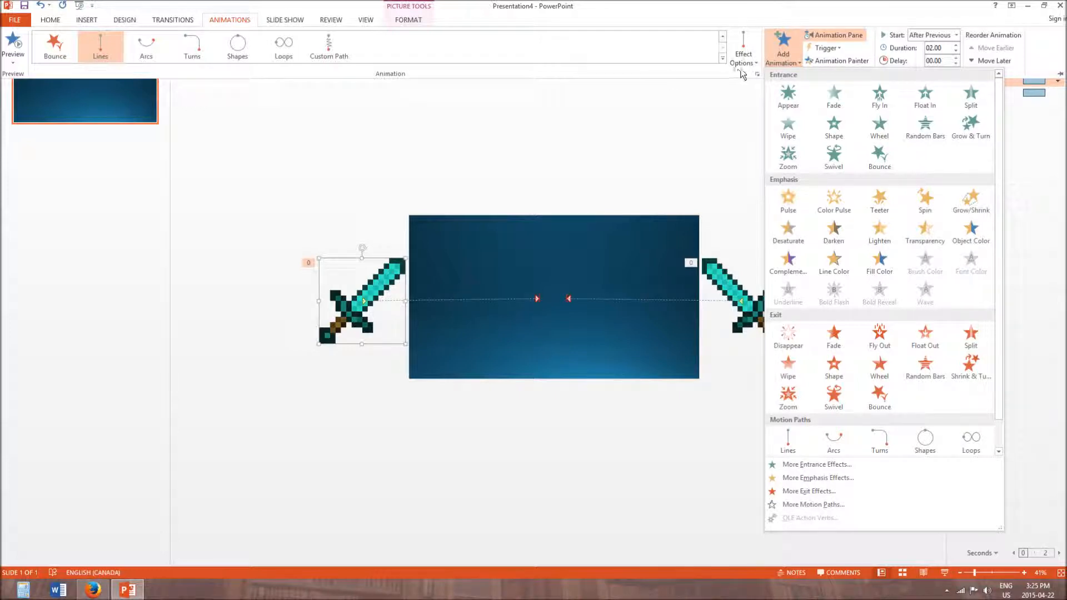
click(788, 199)
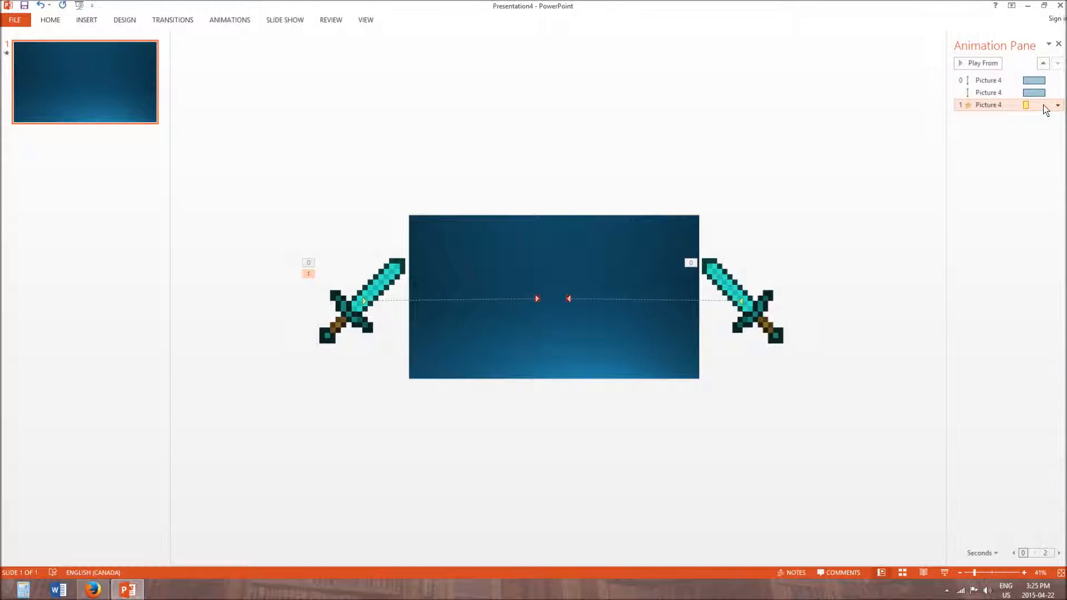
key(Delete)
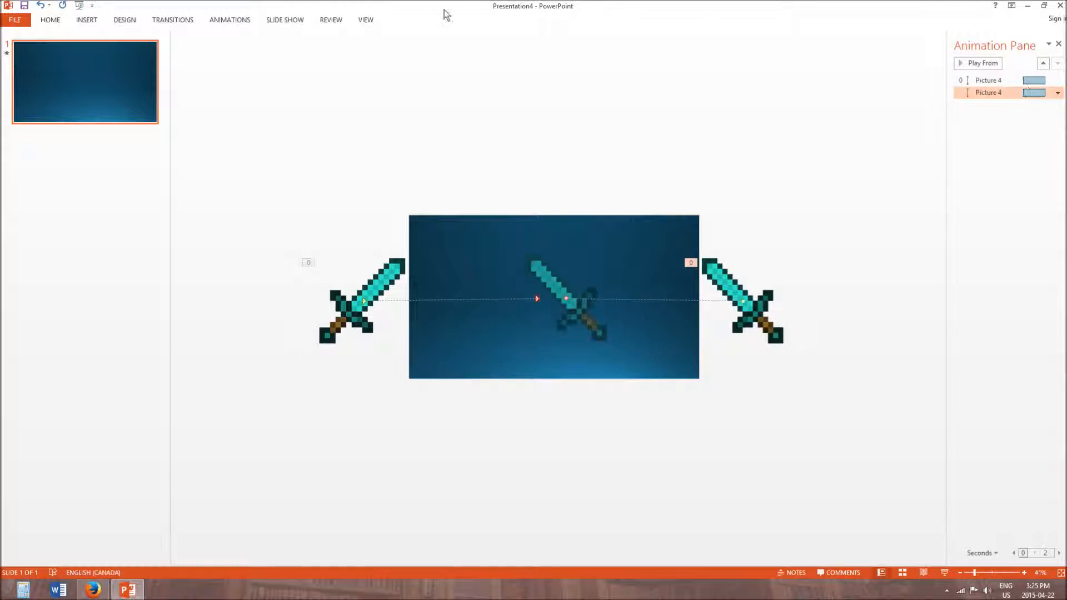
- Add a Spin emphasis animation to the mirrored sword and set it to Start With Previous
click(230, 23)
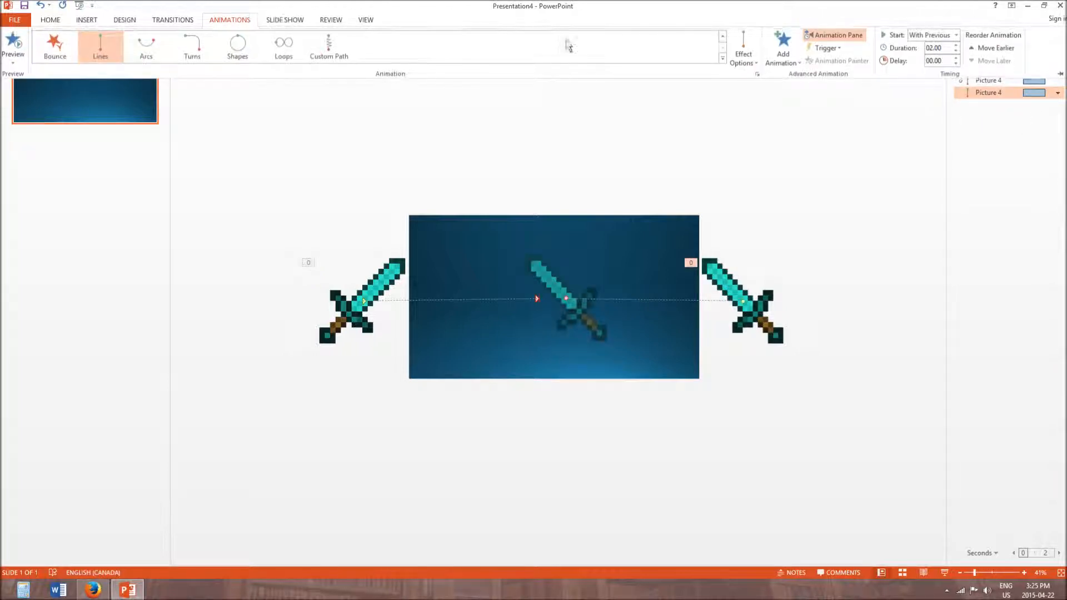
click(786, 49)
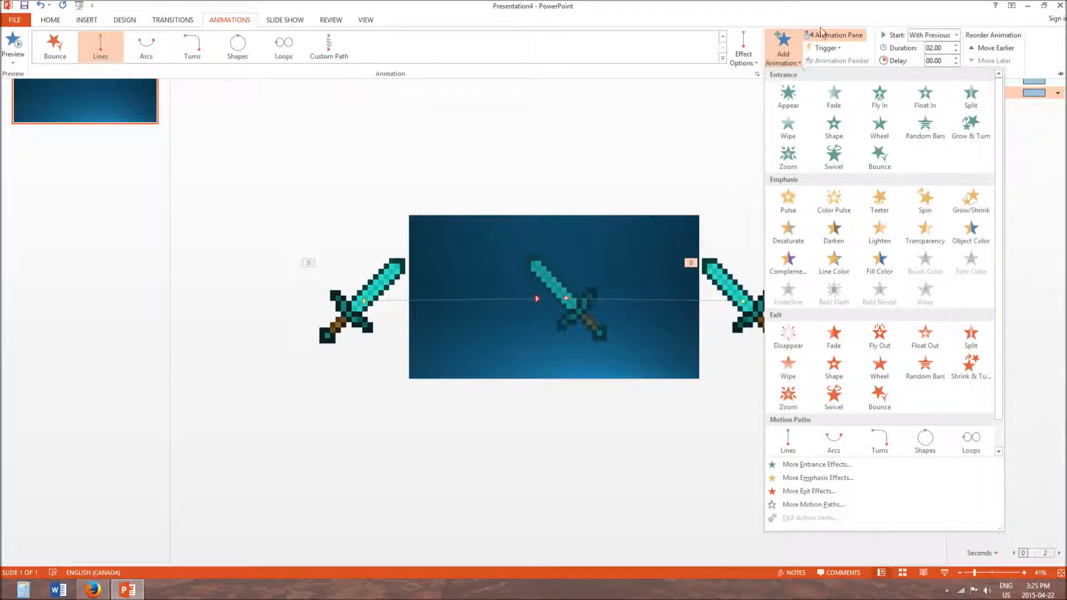
click(942, 194)
click(1059, 106)
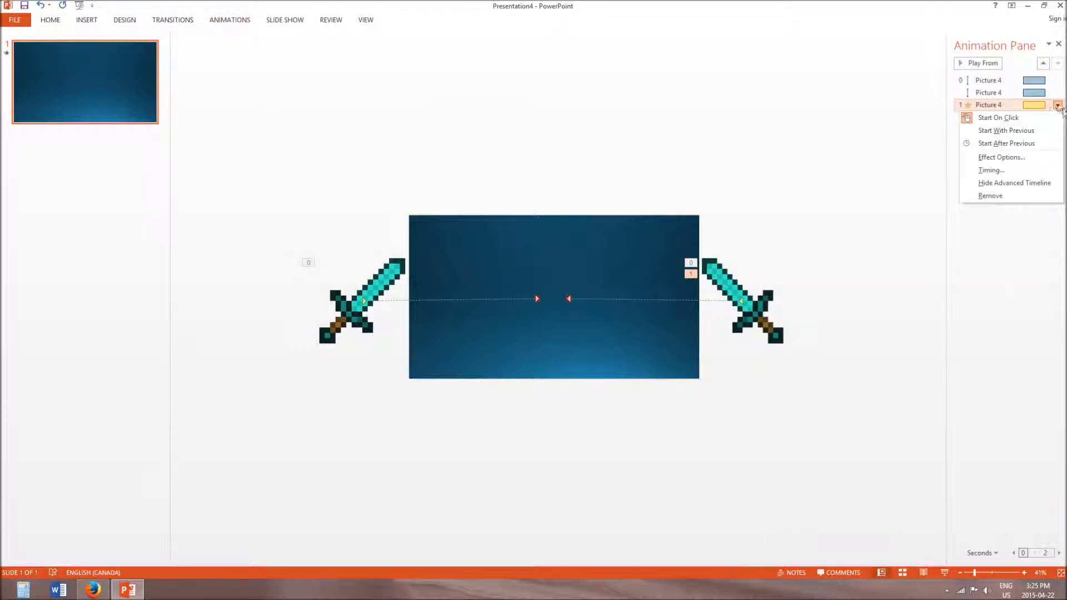
click(1006, 131)
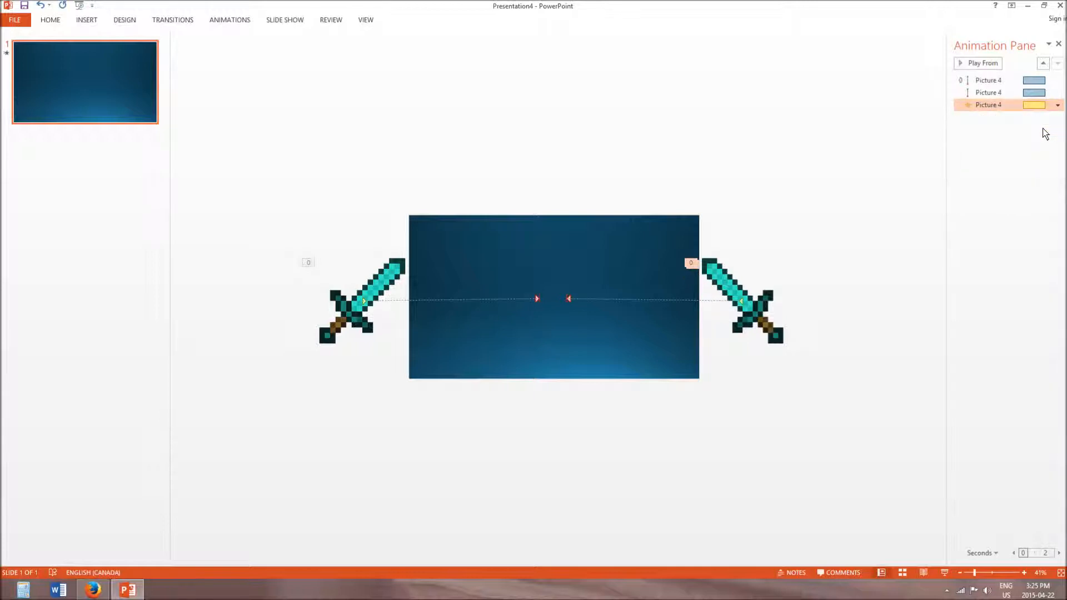
- Try adding a Spin emphasis animation with the left sword selected, and delete the extra Spin effects again
click(734, 286)
click(233, 21)
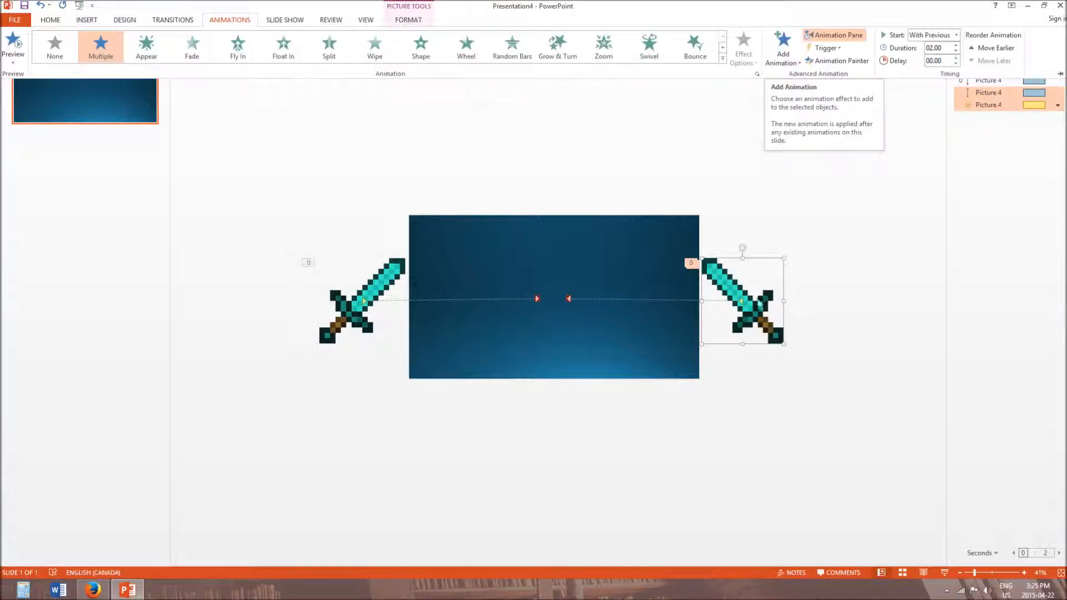
click(371, 305)
click(370, 304)
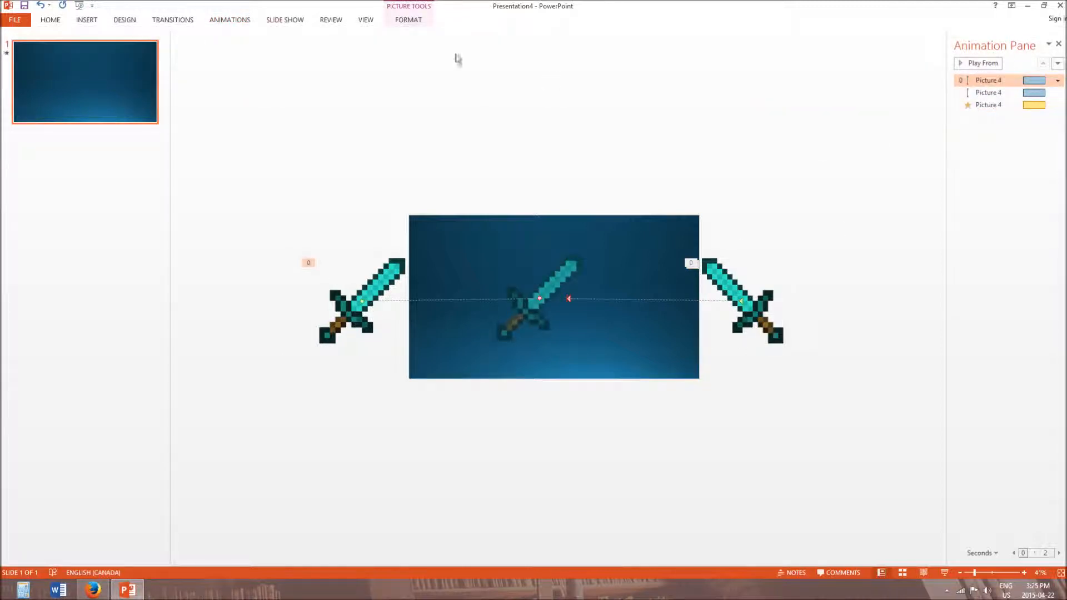
click(294, 20)
click(250, 21)
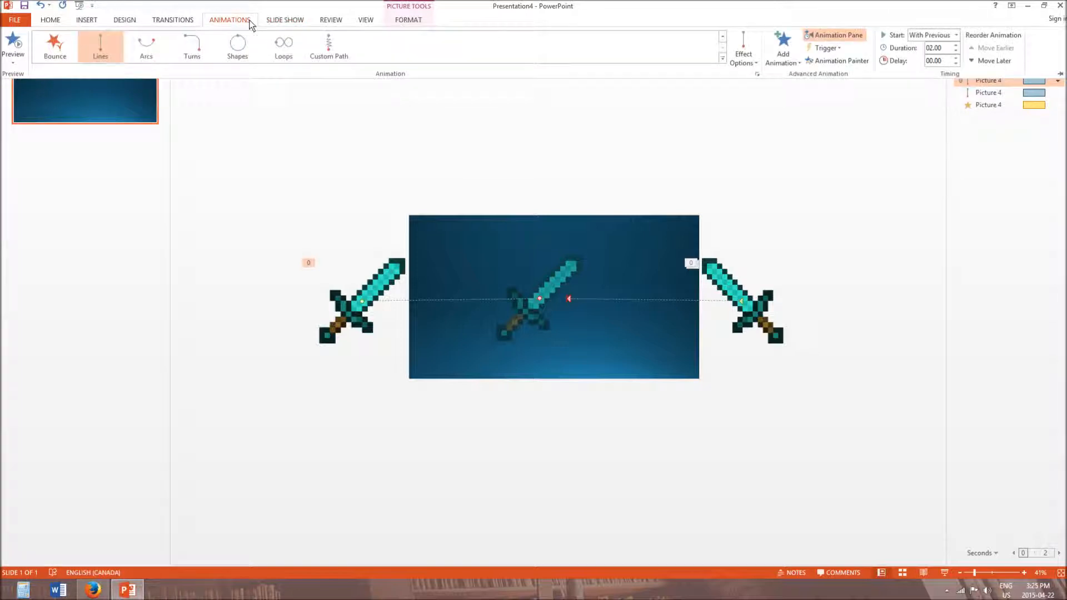
click(797, 56)
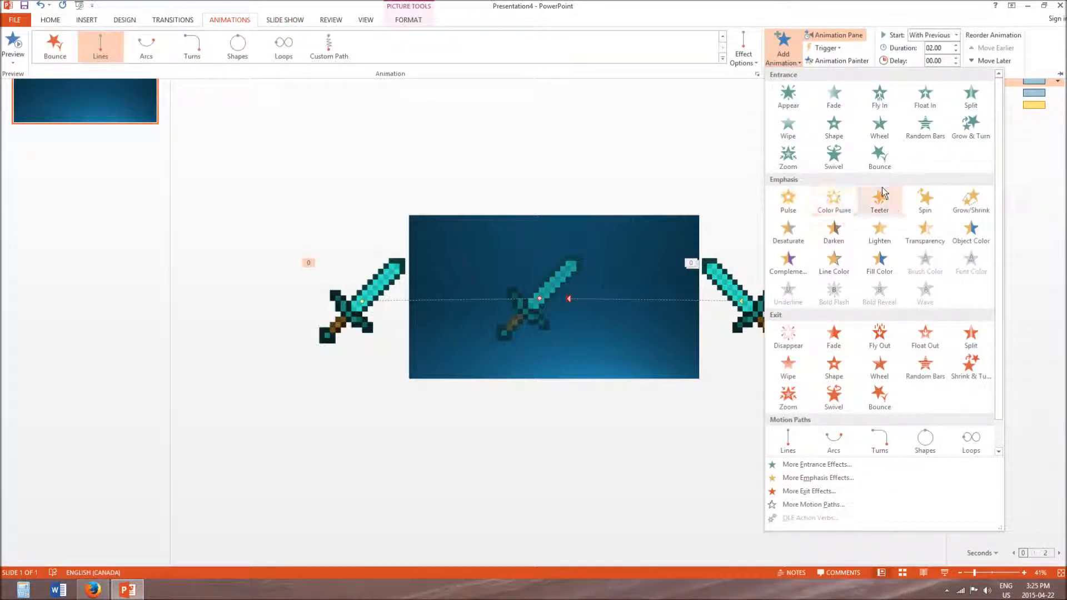
click(924, 199)
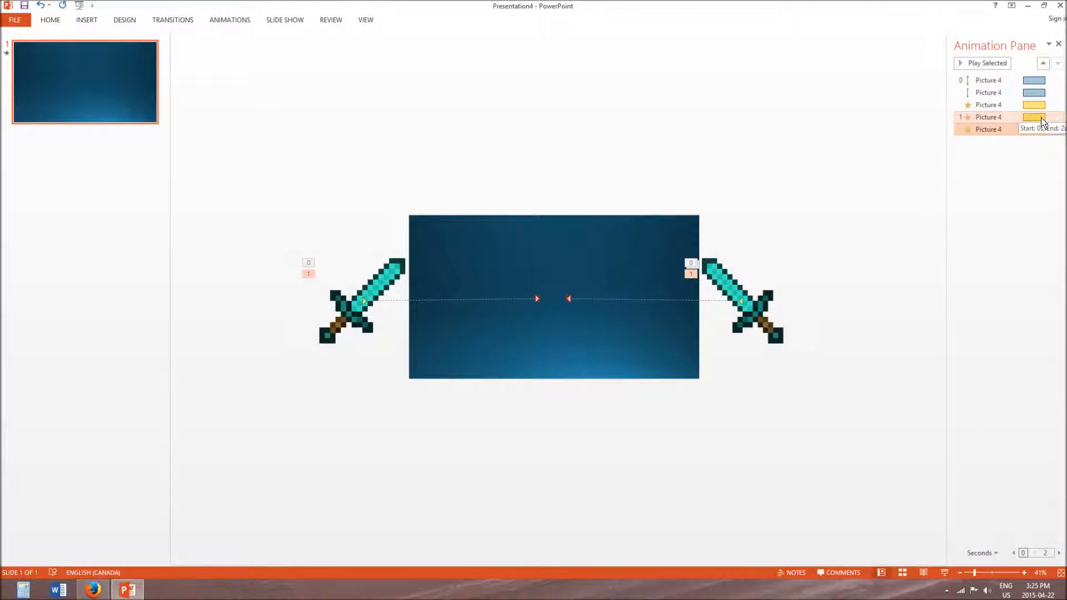
click(1040, 118)
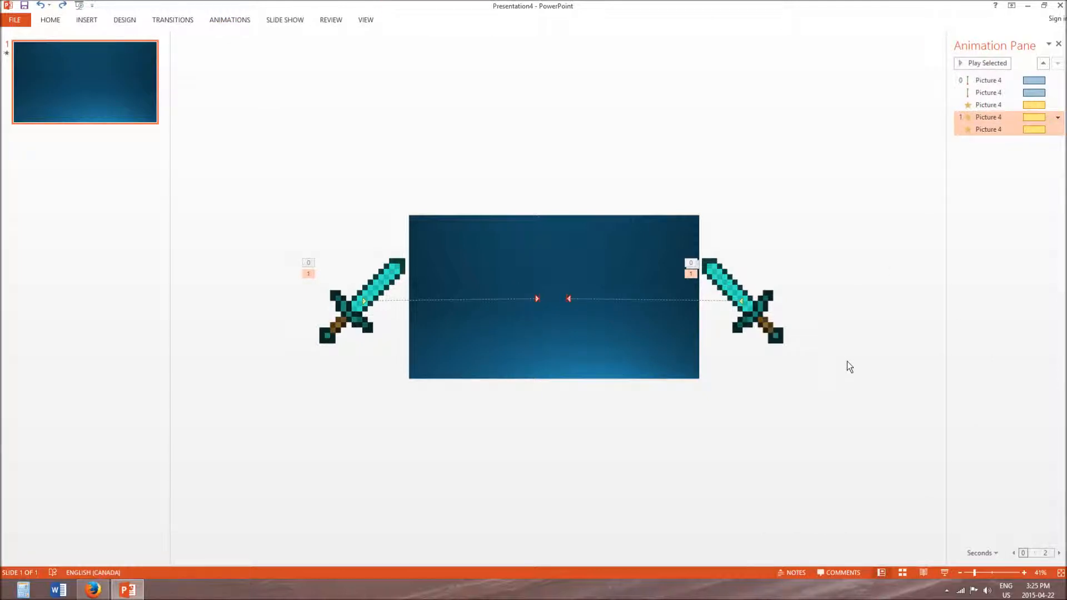
key(Delete)
click(1019, 146)
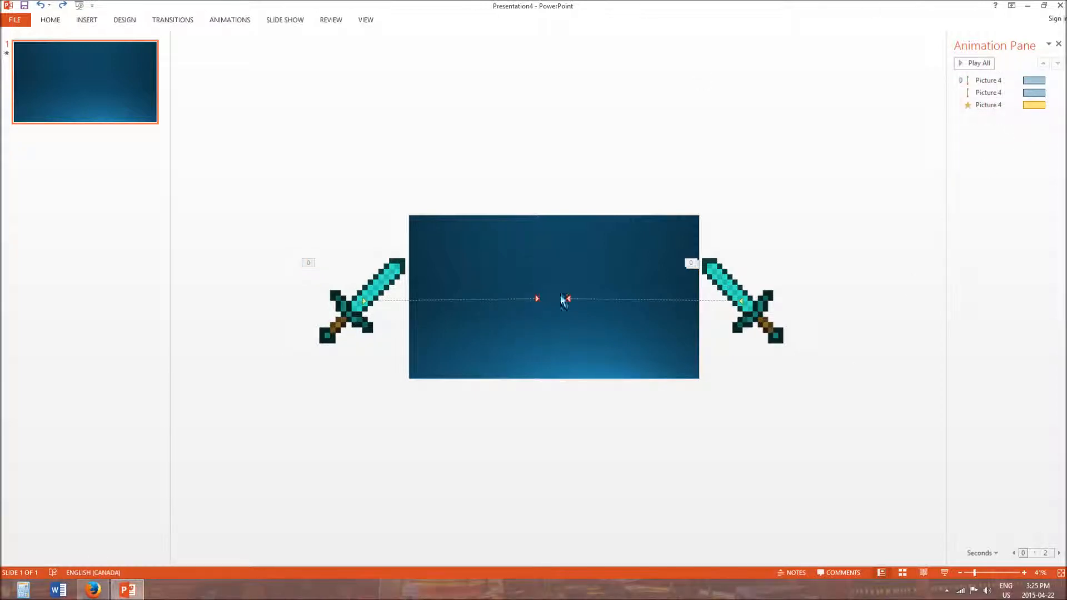
- Add a Spin emphasis animation to the left sword only, set it to Start With Previous, and preview the sequence
click(778, 300)
click(356, 302)
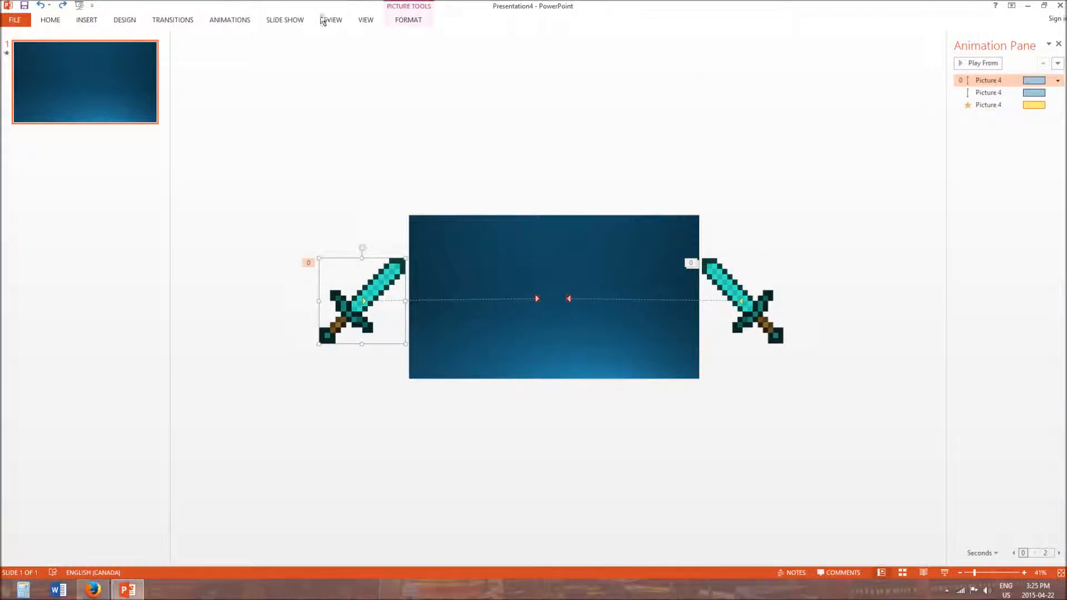
click(248, 21)
click(777, 44)
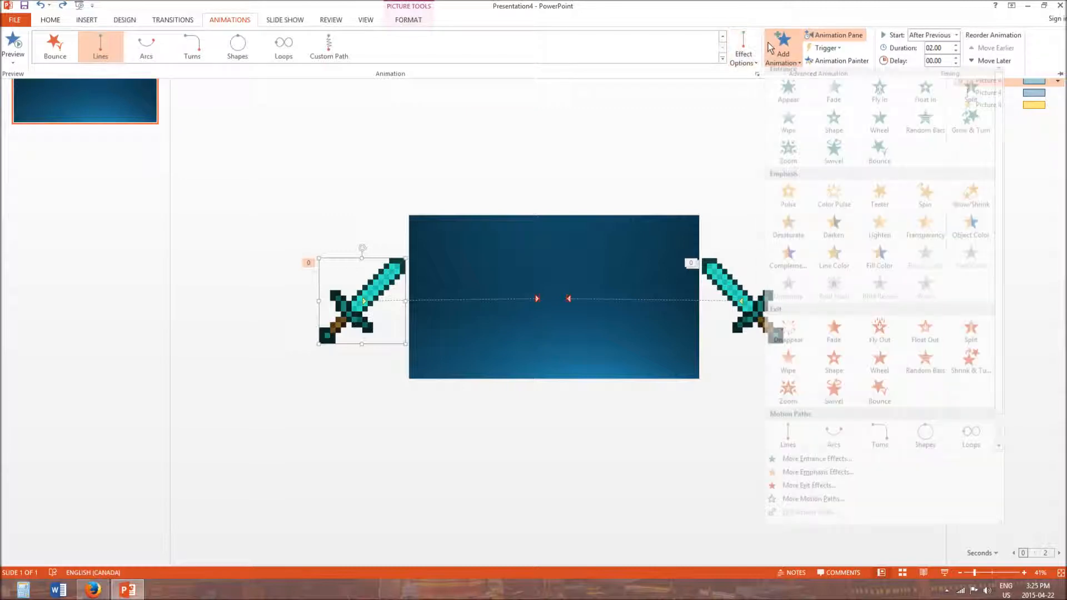
click(898, 191)
click(1057, 118)
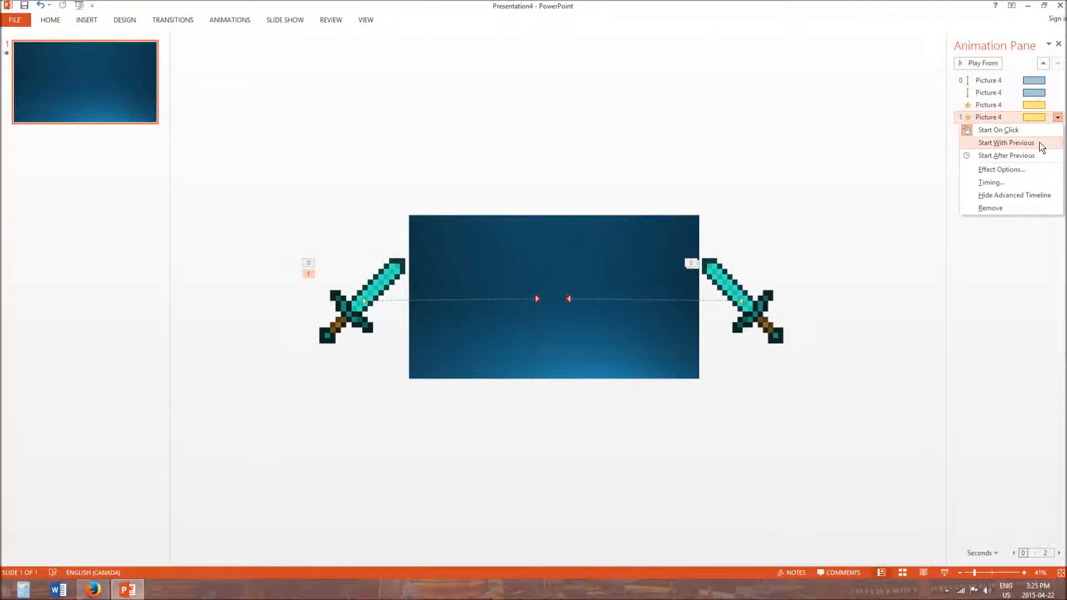
click(1006, 143)
click(1012, 79)
click(978, 64)
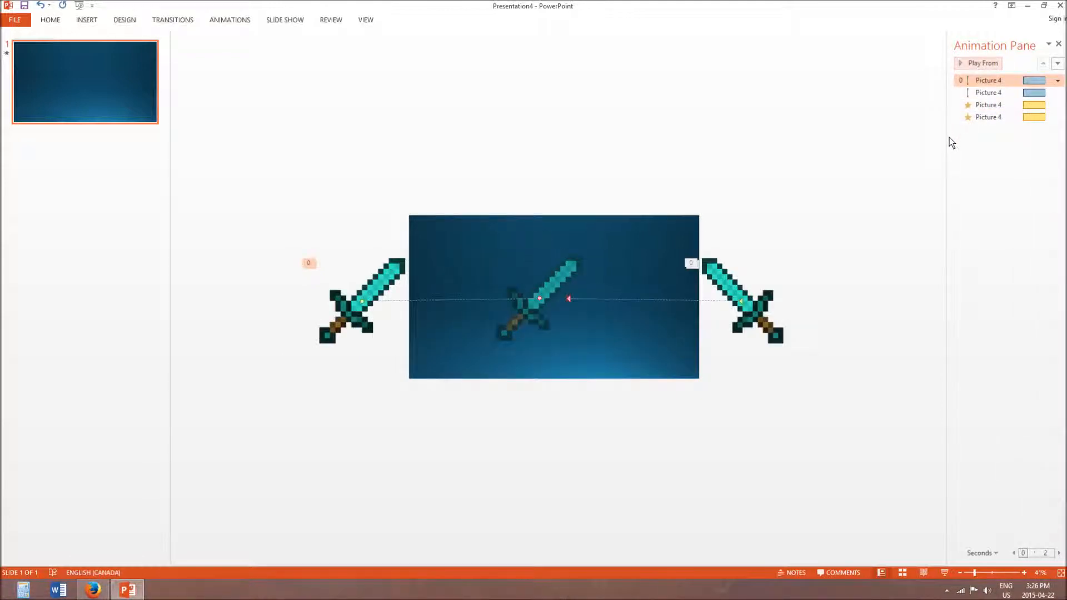
- Check the available durations in the timing settings of the mirrored sword's Spin effect
click(1062, 108)
click(1058, 105)
click(998, 165)
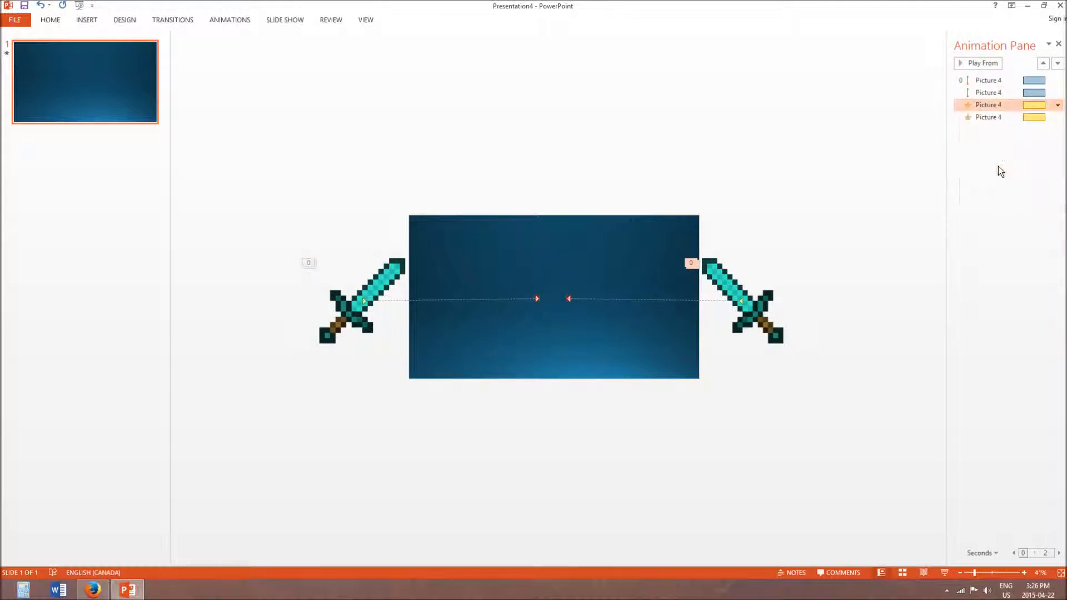
click(548, 249)
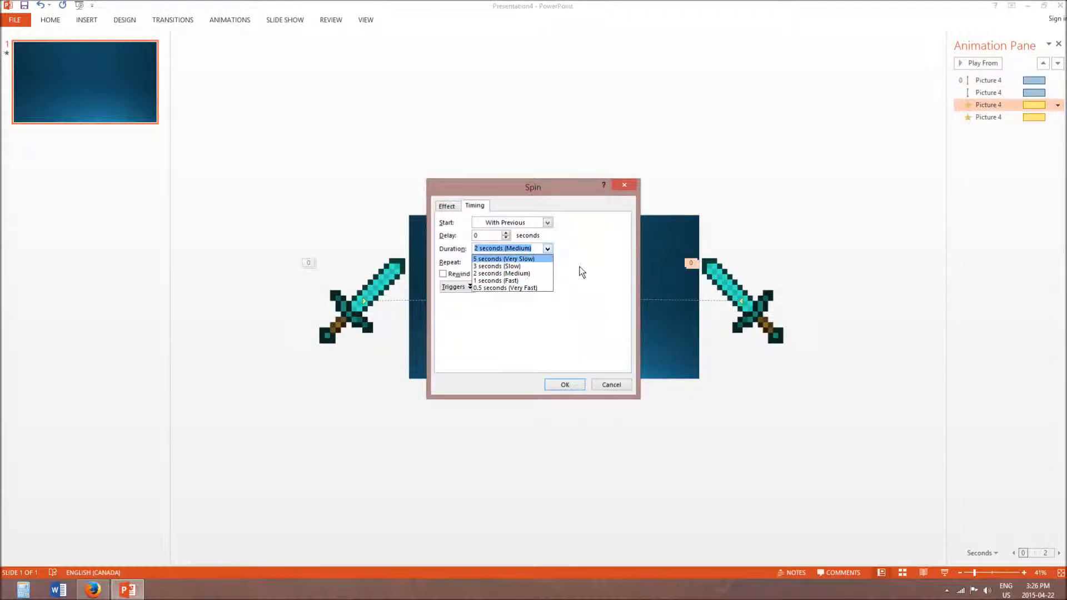
click(582, 291)
click(564, 386)
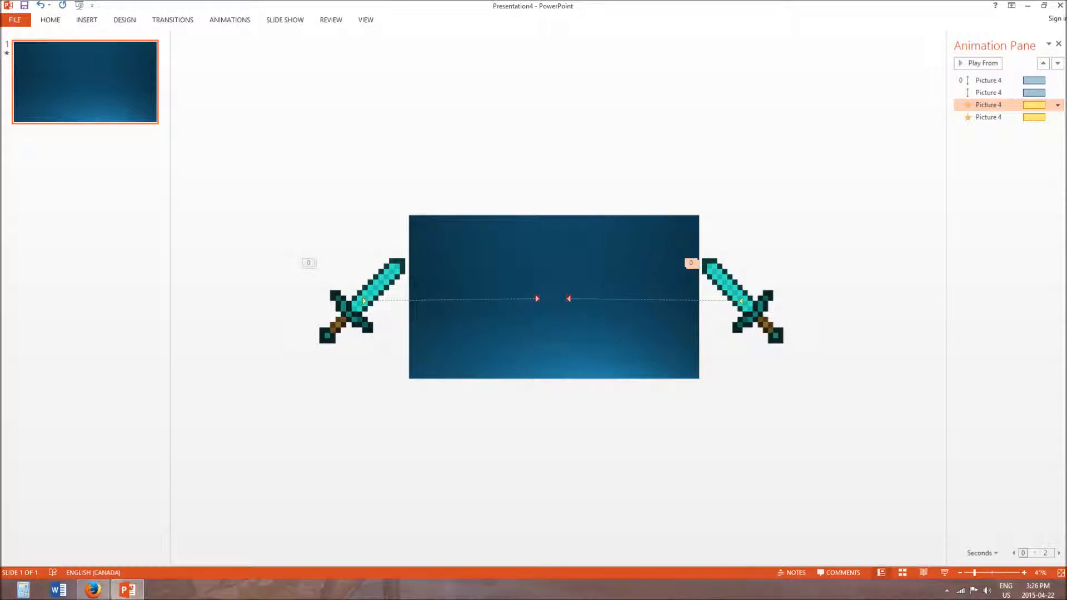
- Set the duration of the mirrored sword's Spin effect to 1.5 seconds
click(1057, 105)
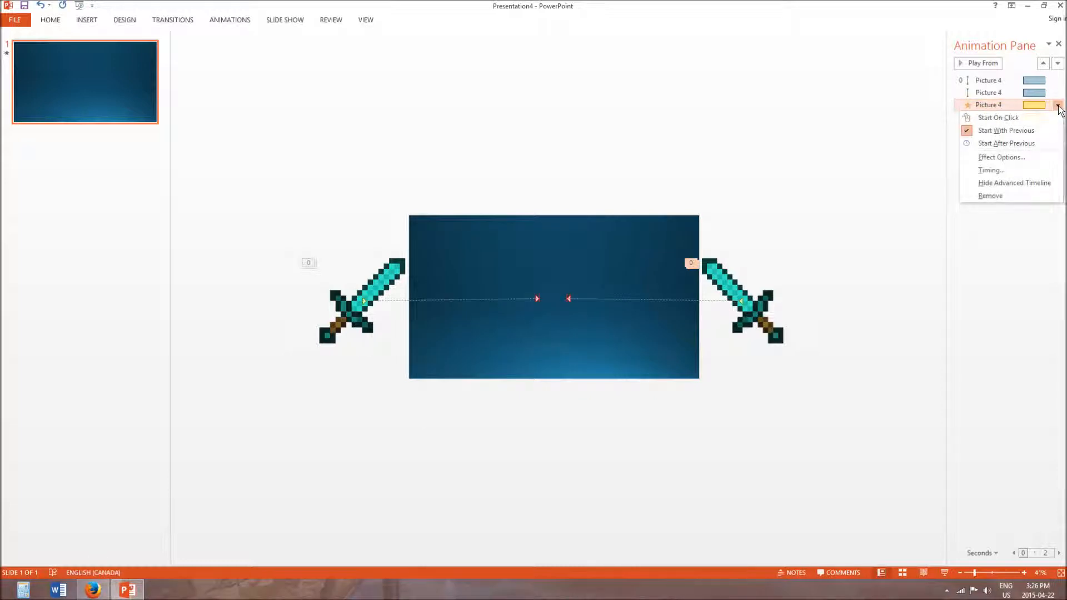
click(1017, 171)
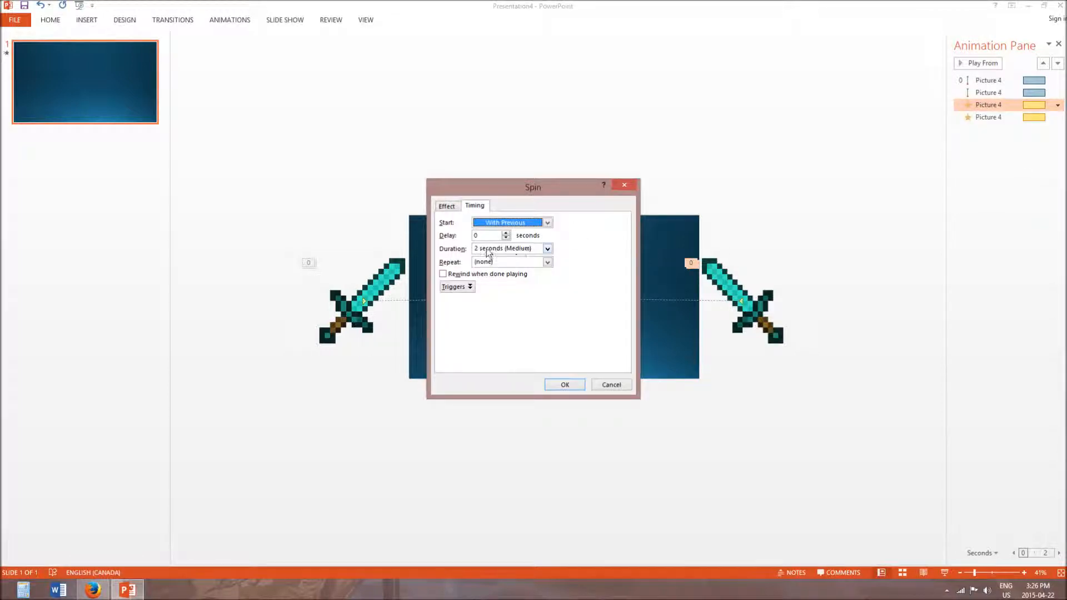
click(533, 251)
key(BackSpace)
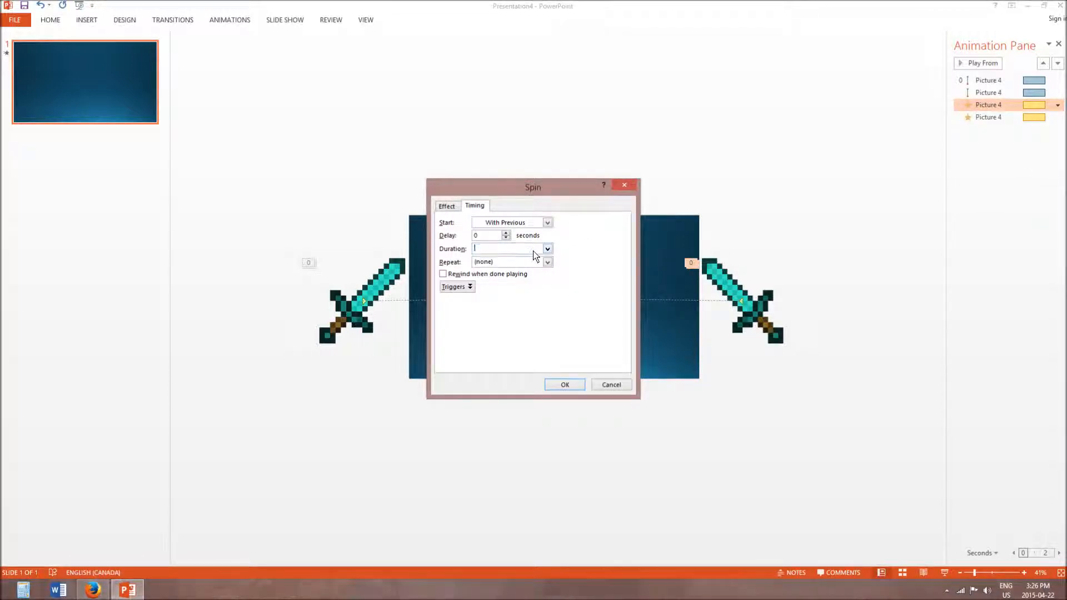
text(1.5)
key(Return)
- Set the duration of the left sword's Spin effect to 1.5 seconds as well
click(1058, 117)
click(1057, 117)
click(1014, 186)
click(511, 252)
text(1)
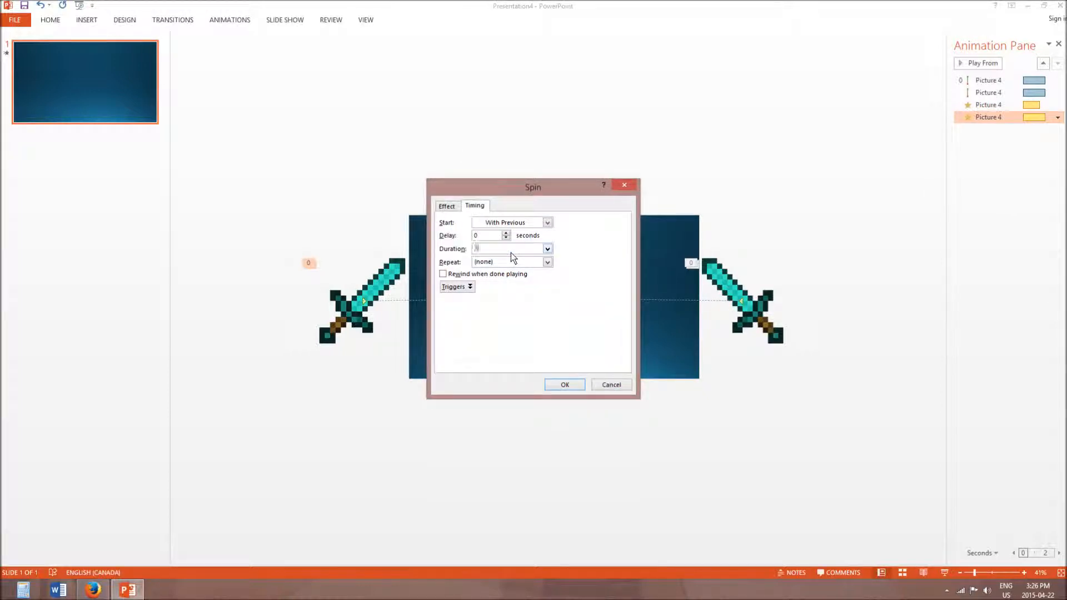
key(Return)
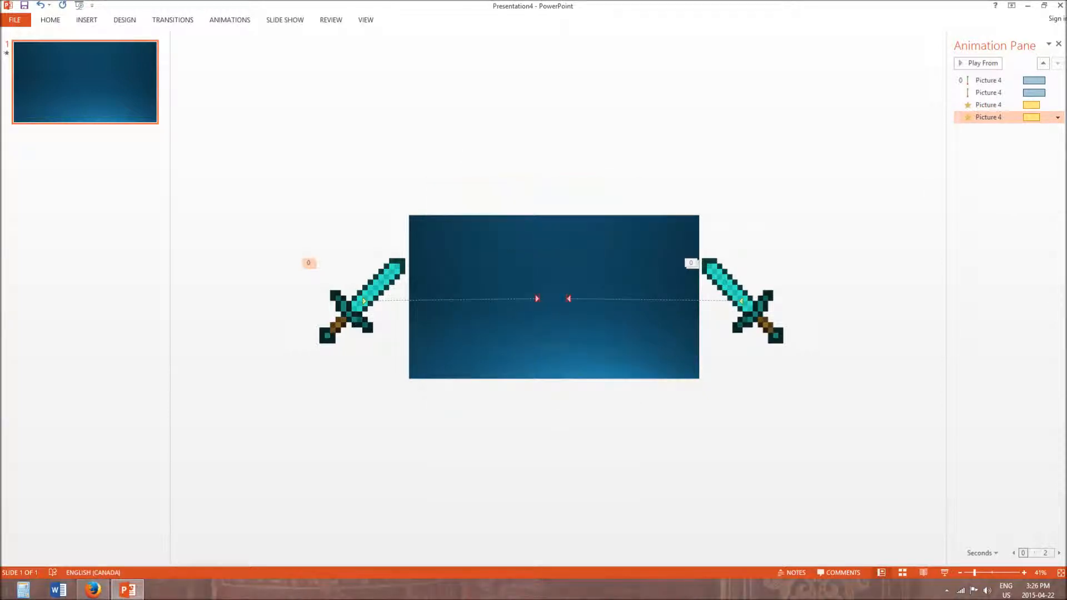
- Preview the spinning, crossing swords by playing the animations from the first motion path
click(996, 66)
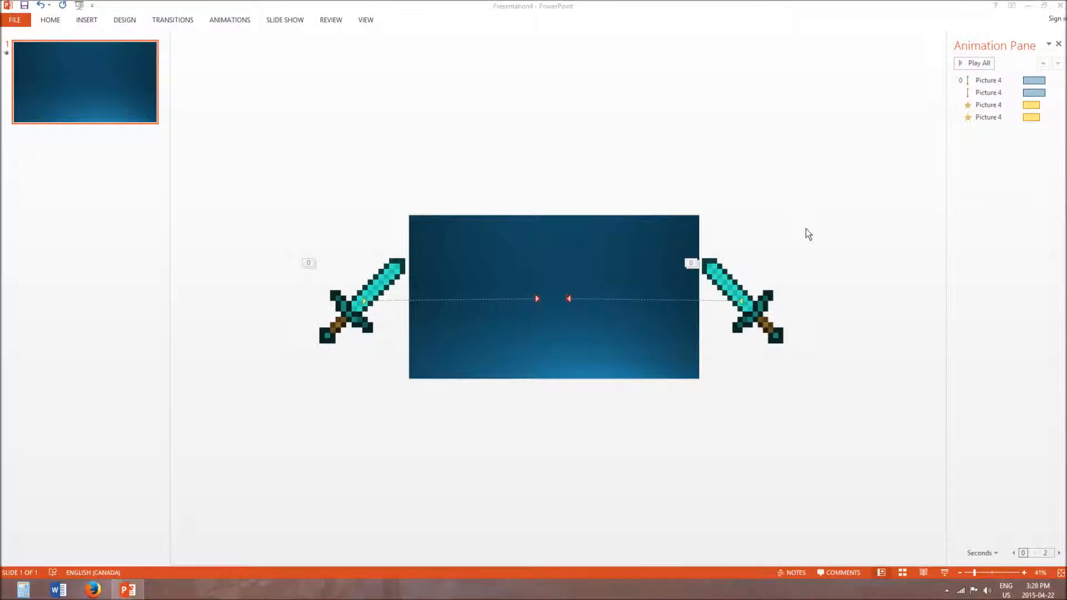
click(20, 22)
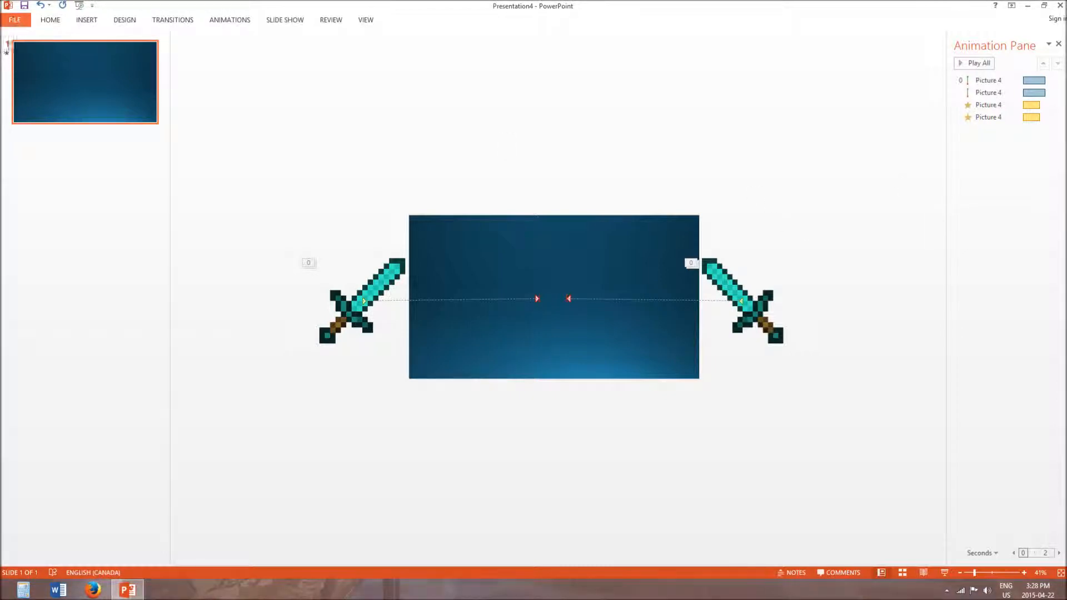
click(999, 79)
click(989, 69)
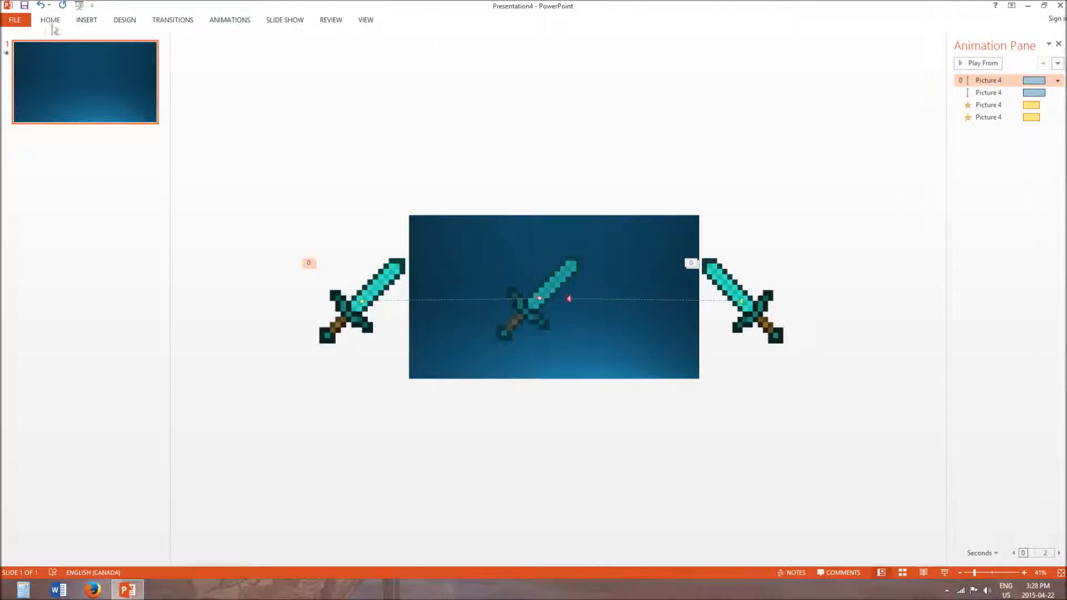
- Set up exporting the presentation as a video with 30 seconds spent on each slide
click(8, 22)
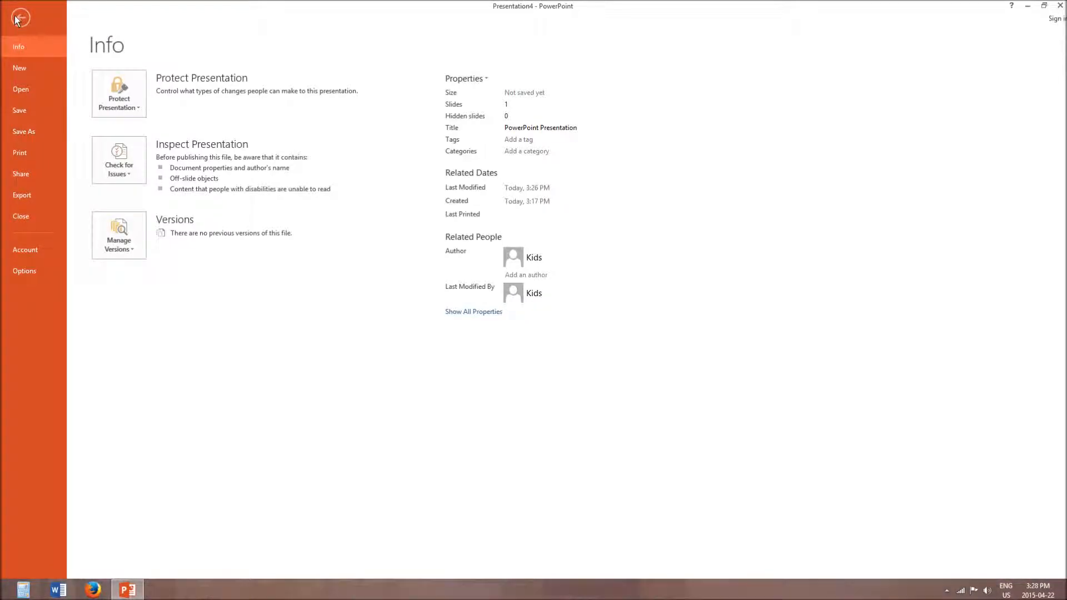
click(19, 19)
click(10, 24)
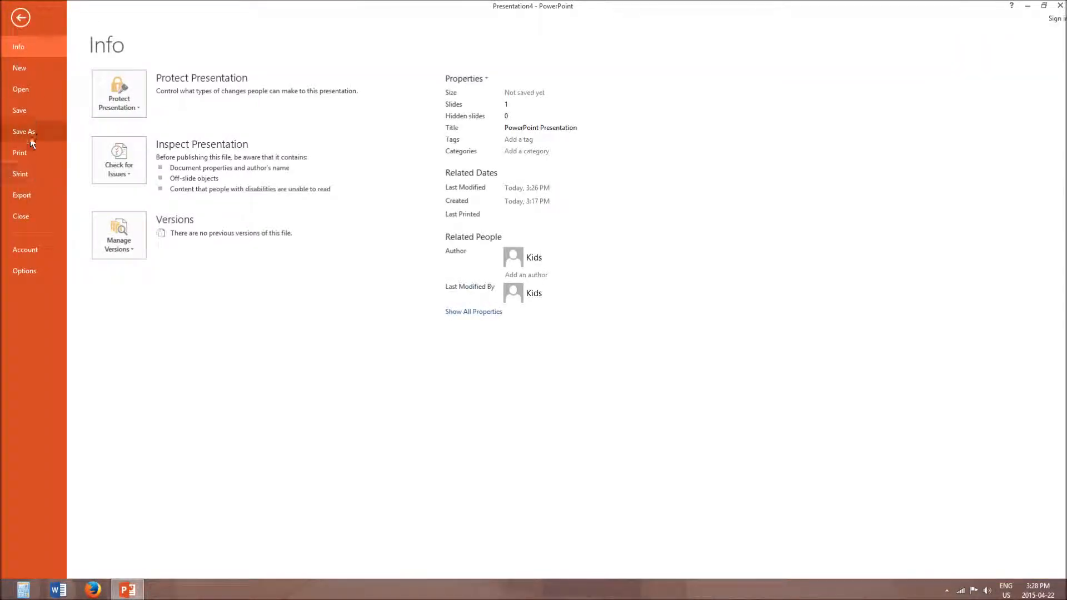
click(37, 194)
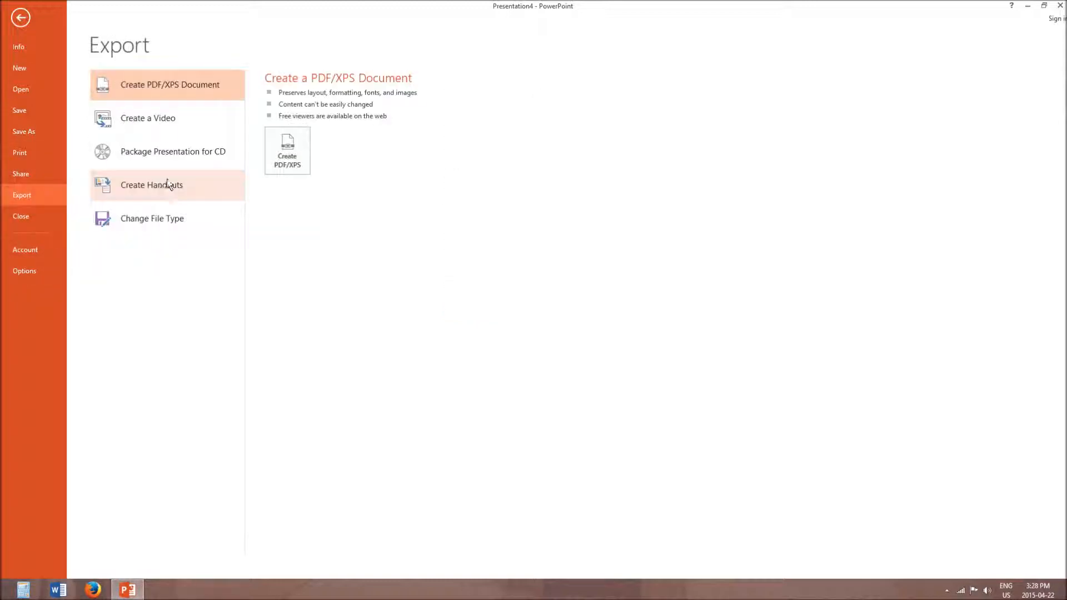
click(159, 129)
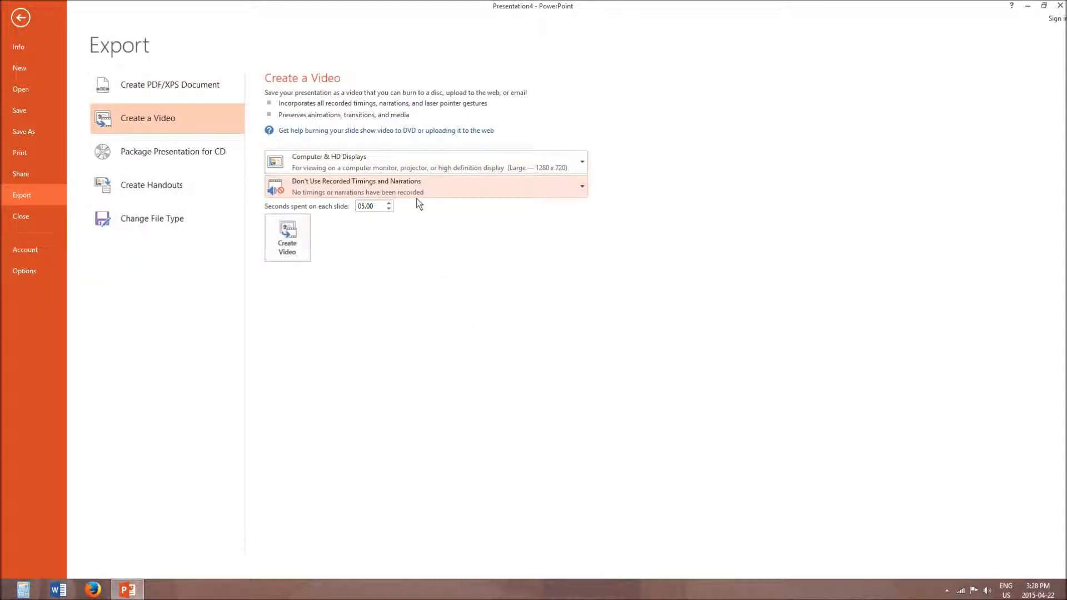
click(386, 202)
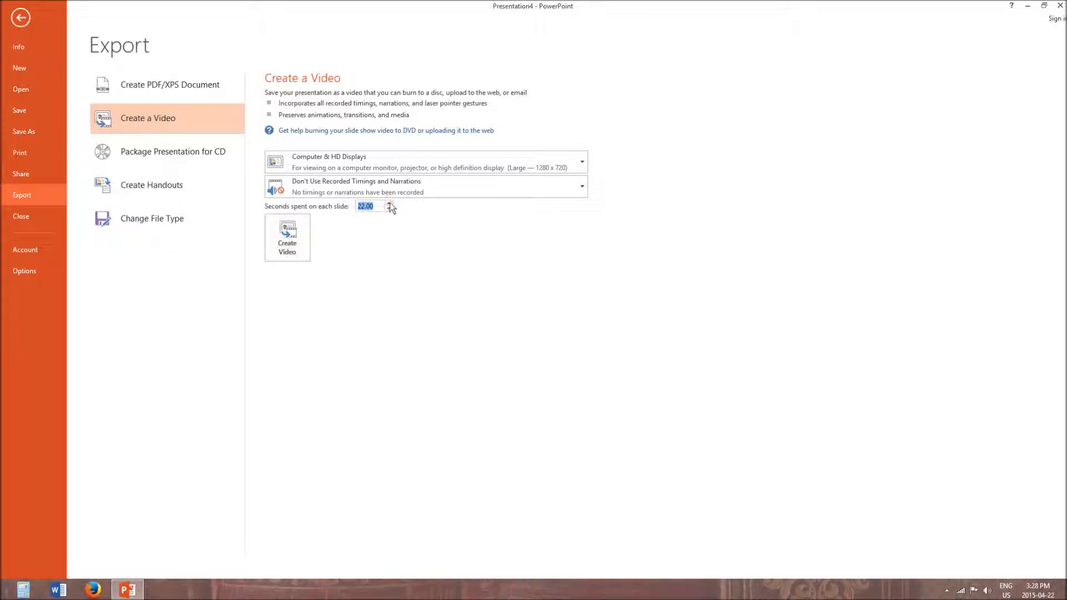
click(389, 204)
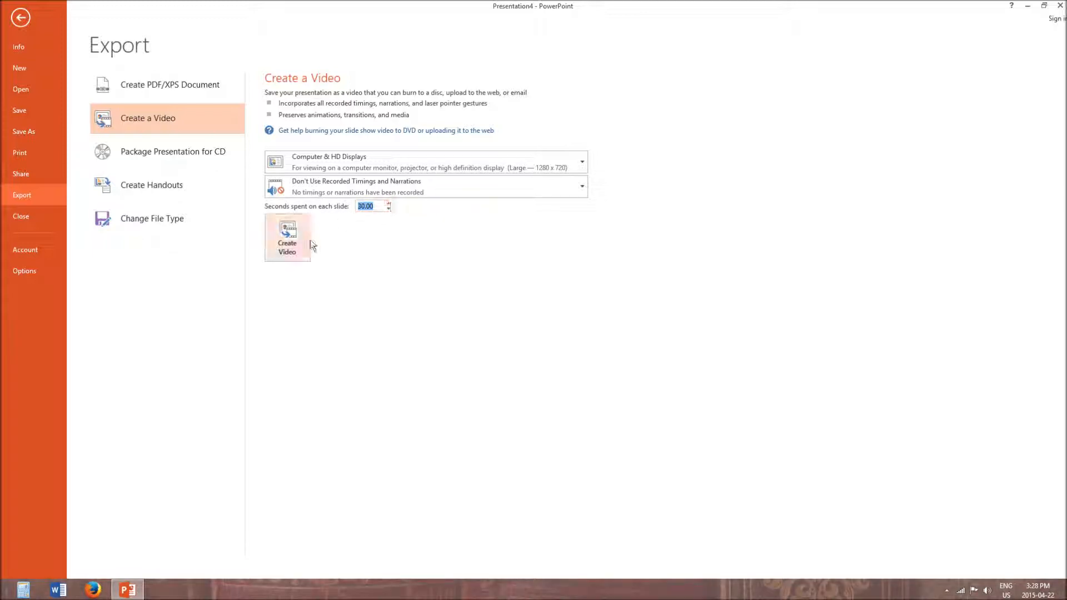
- Create the video in the Videos library as Presentation4.wmv, in Windows Media Video format
click(299, 238)
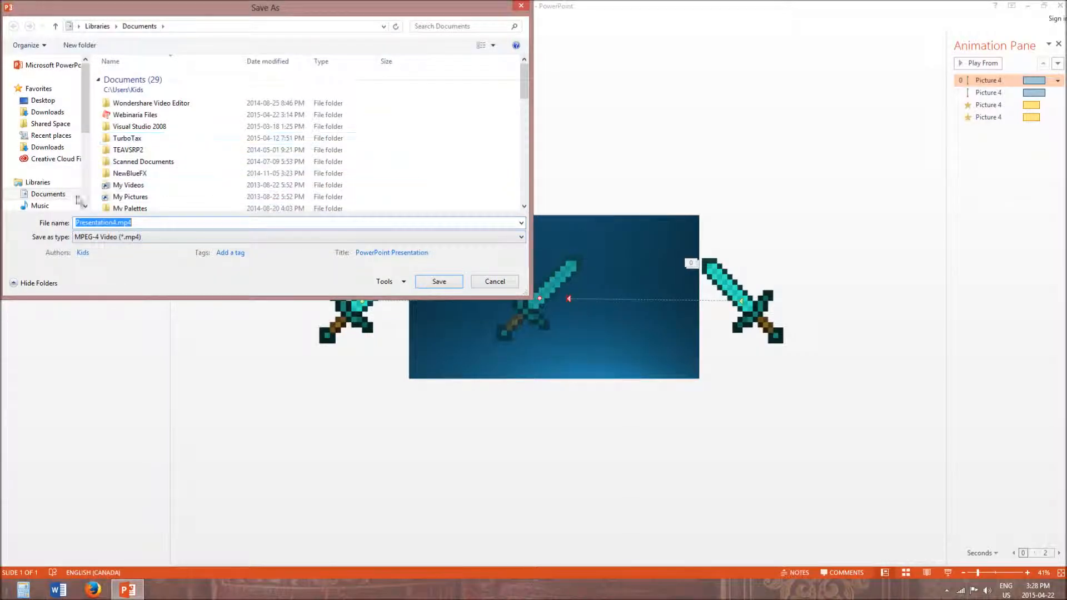
scroll(62, 139, down, 2)
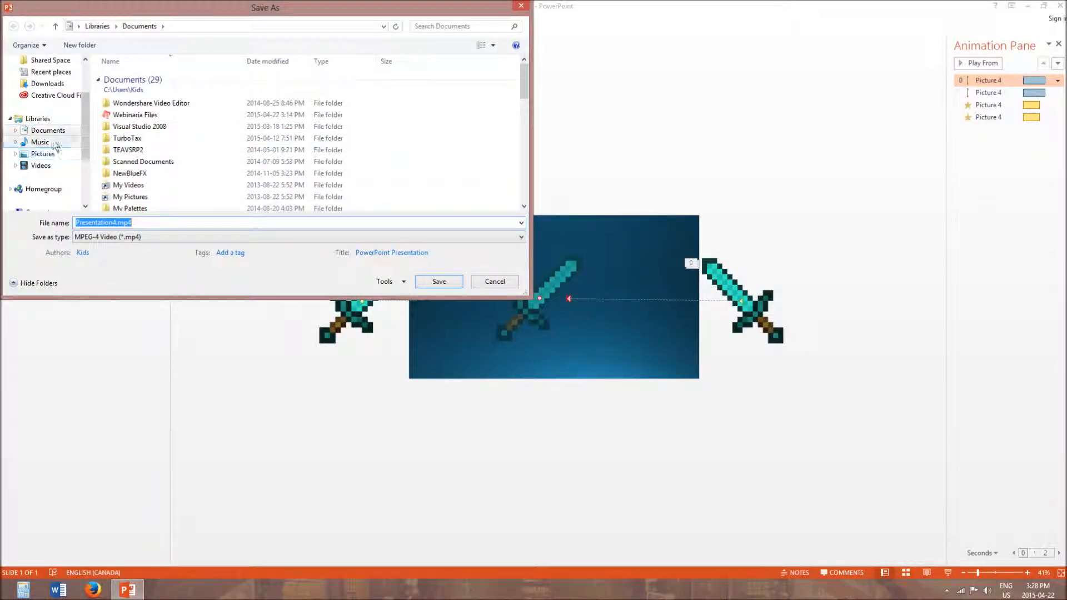
click(40, 165)
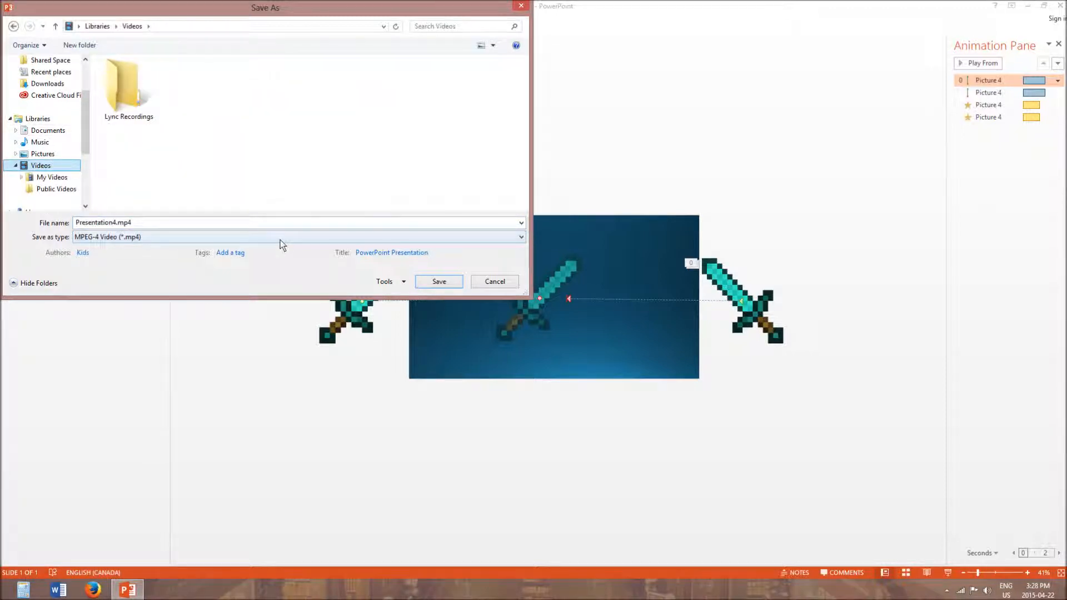
click(200, 238)
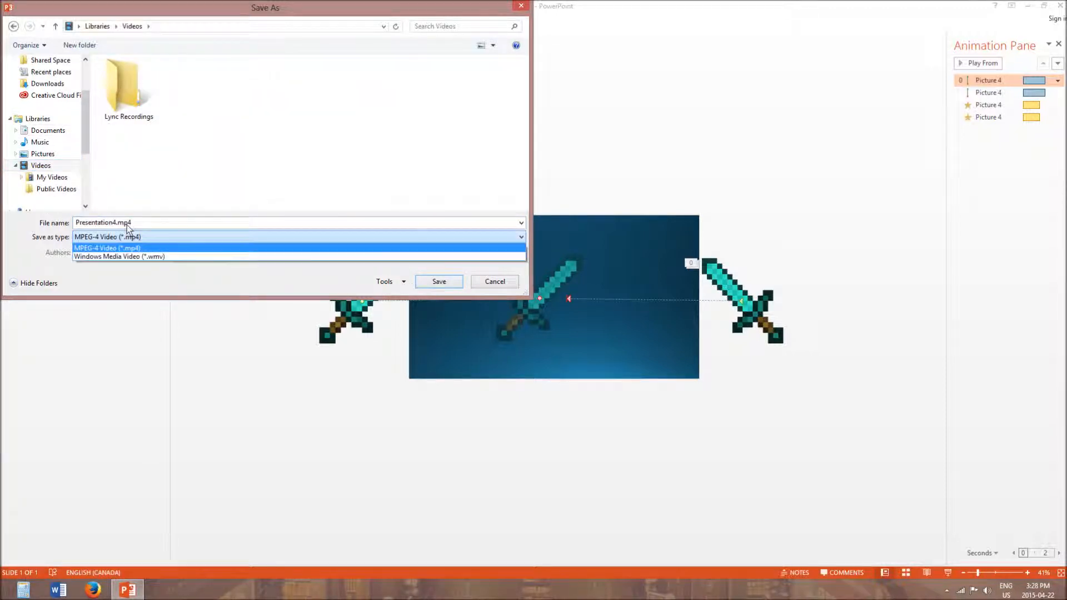
click(112, 257)
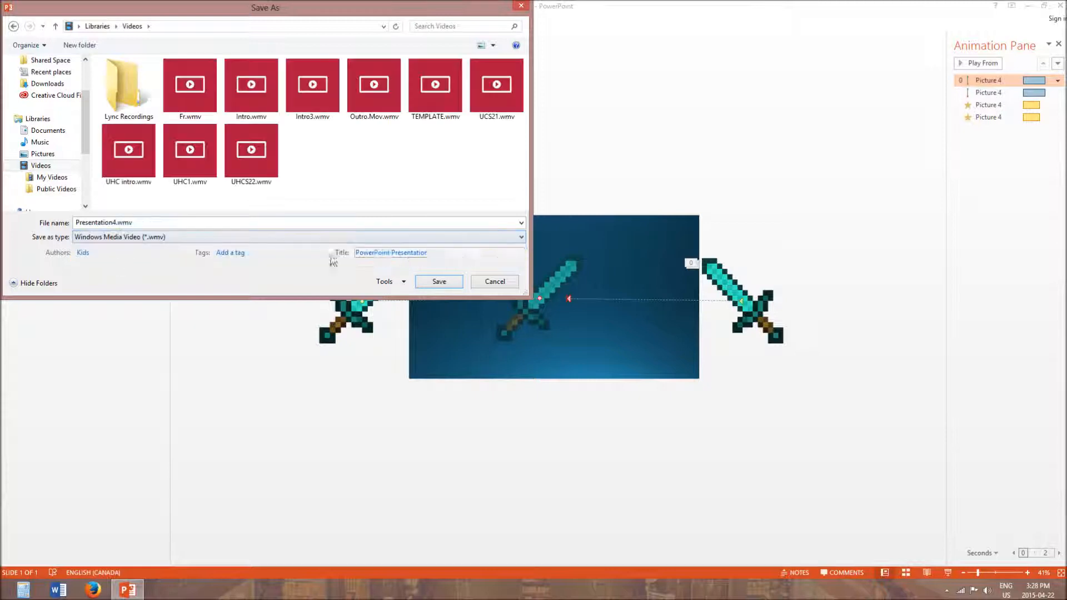
click(435, 282)
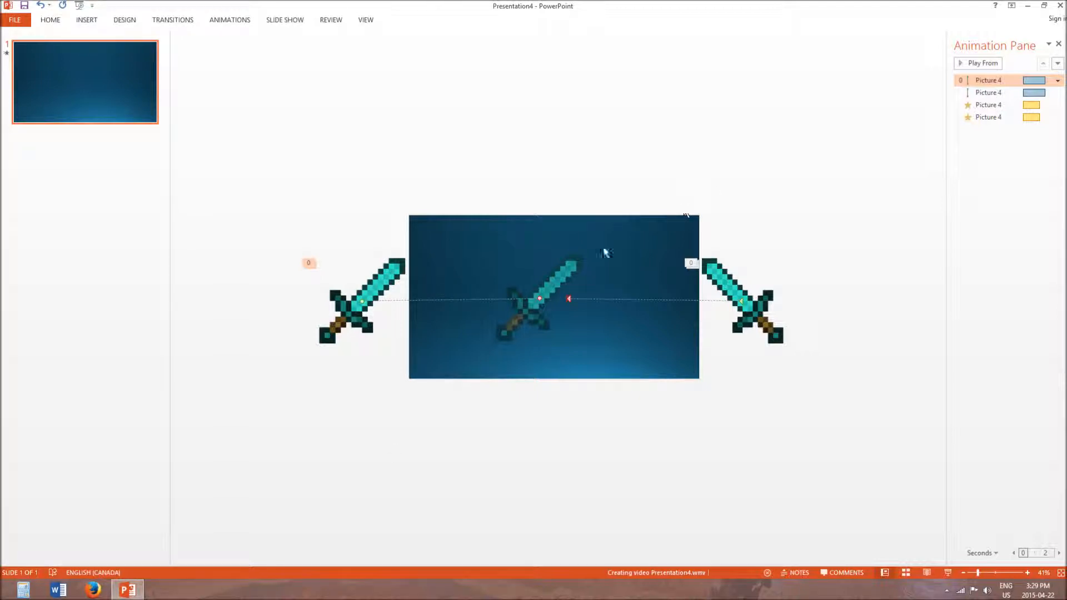
click(128, 590)
click(128, 590)
click(129, 590)
click(127, 590)
click(128, 590)
click(128, 590)
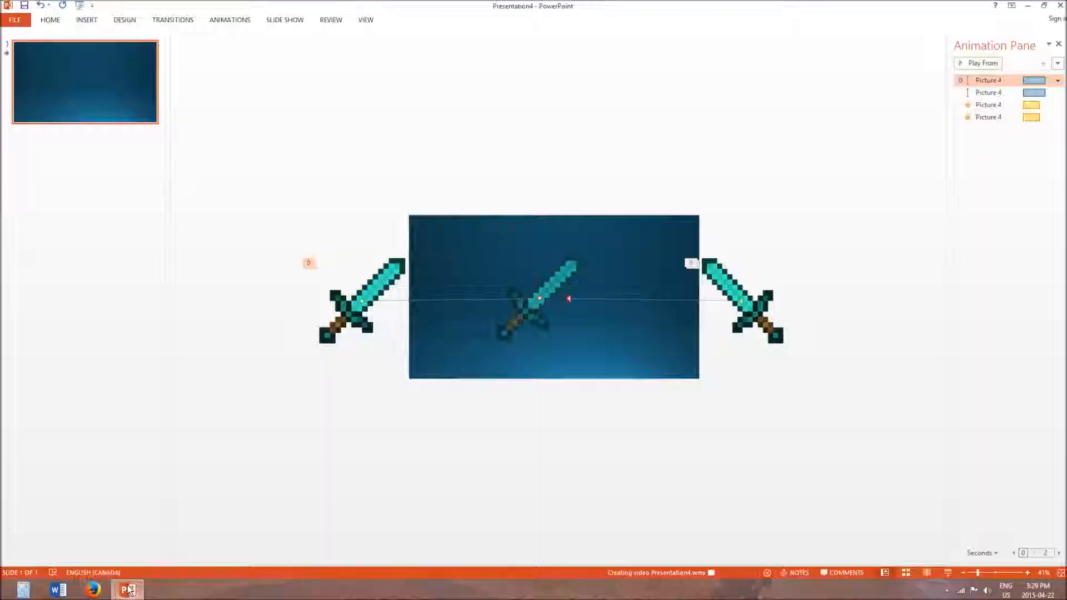